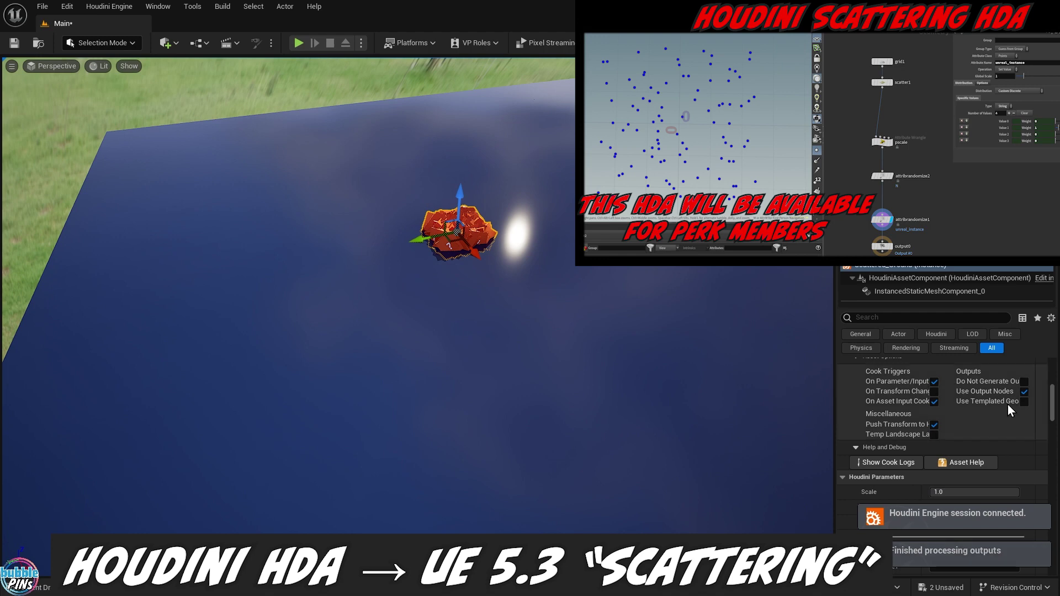
- Assign static meshes from the Underground props to the scattering HDA's mesh name parameters, using SM_Newspaper01 for Mesh Name4
scroll(1049, 423, "down", 5)
scroll(1052, 430, "down", 2)
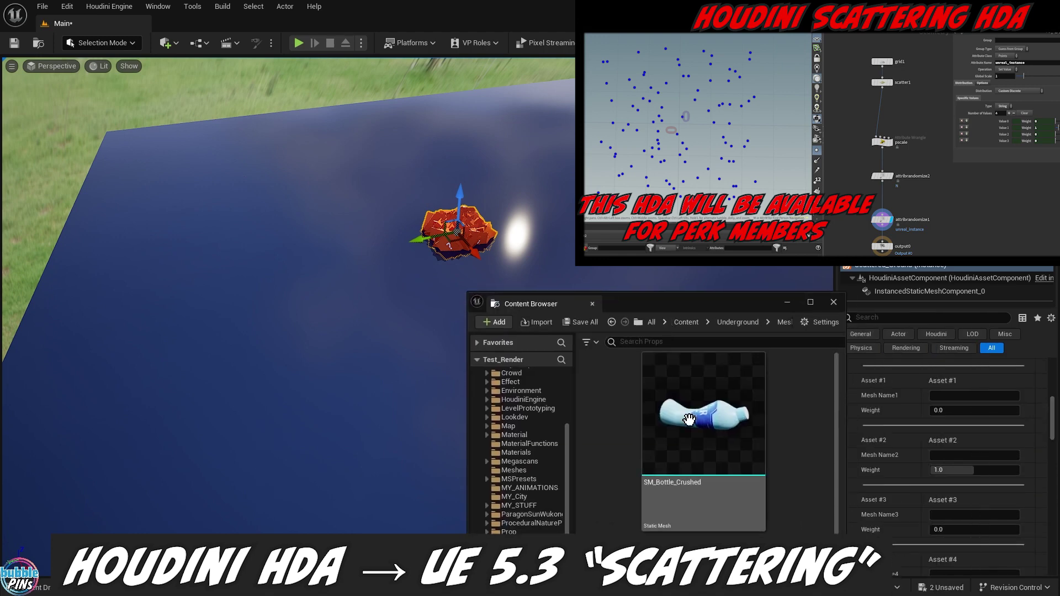
left_click_drag(704, 459, 939, 455)
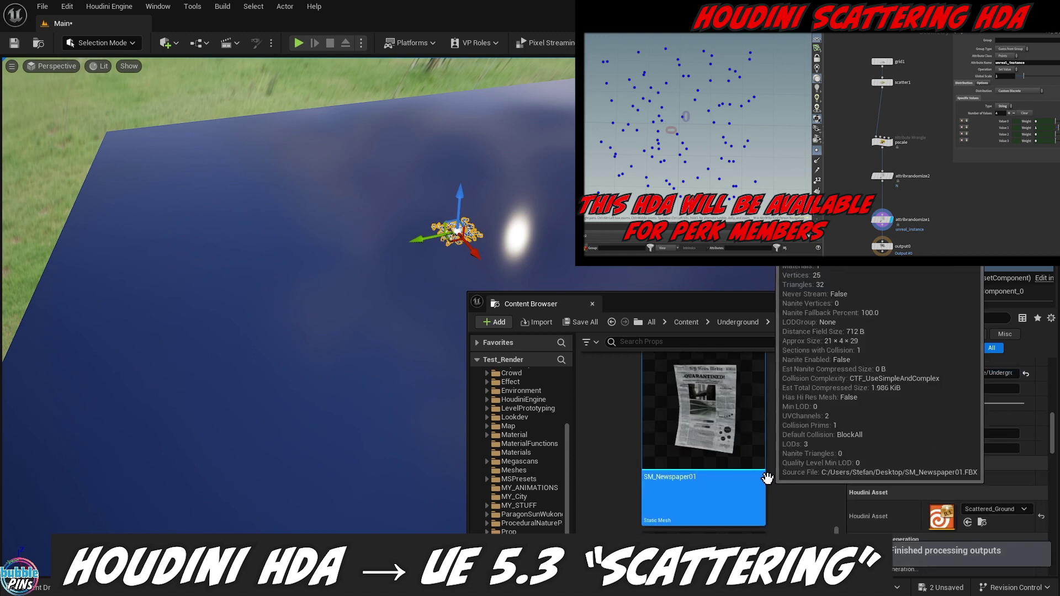
left_click_drag(765, 476, 975, 434)
left_click(787, 302)
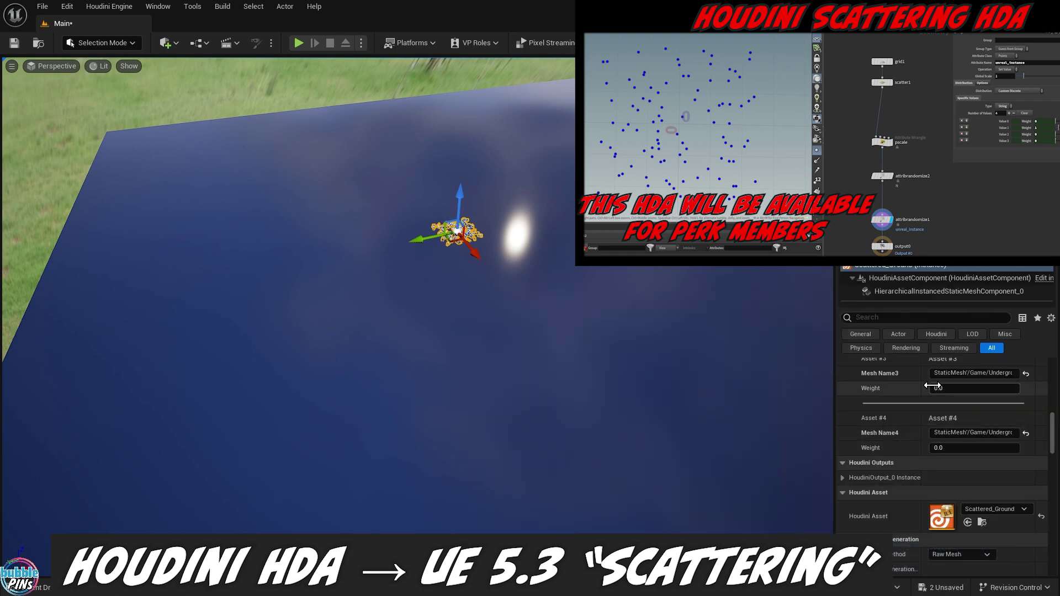
- Scale up the scattering HDA actor by setting its transform scale to 10
scroll(946, 409, "down", 5)
scroll(957, 408, "up", 10)
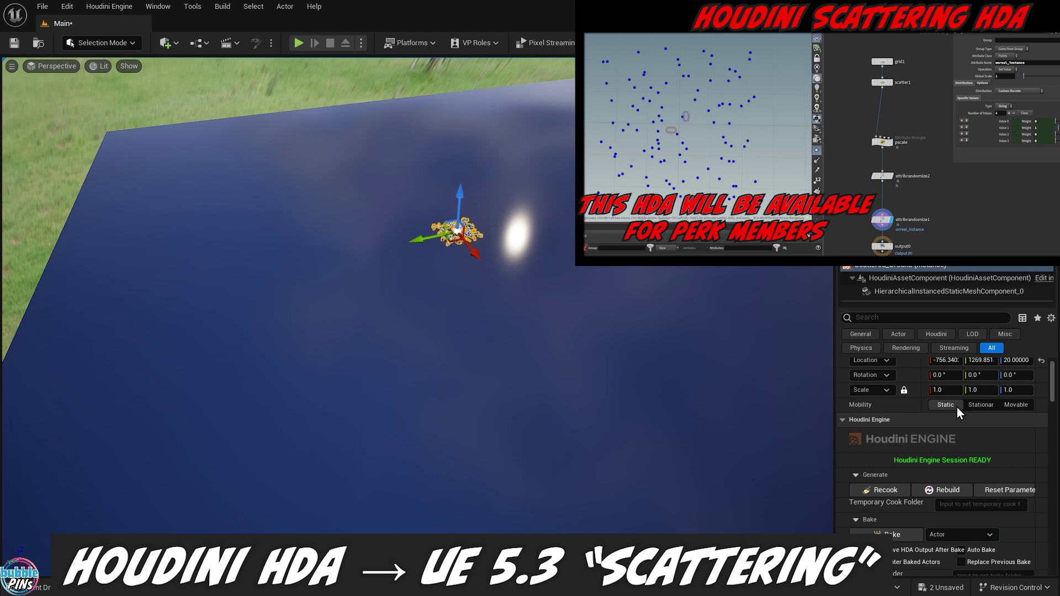
left_click(944, 409)
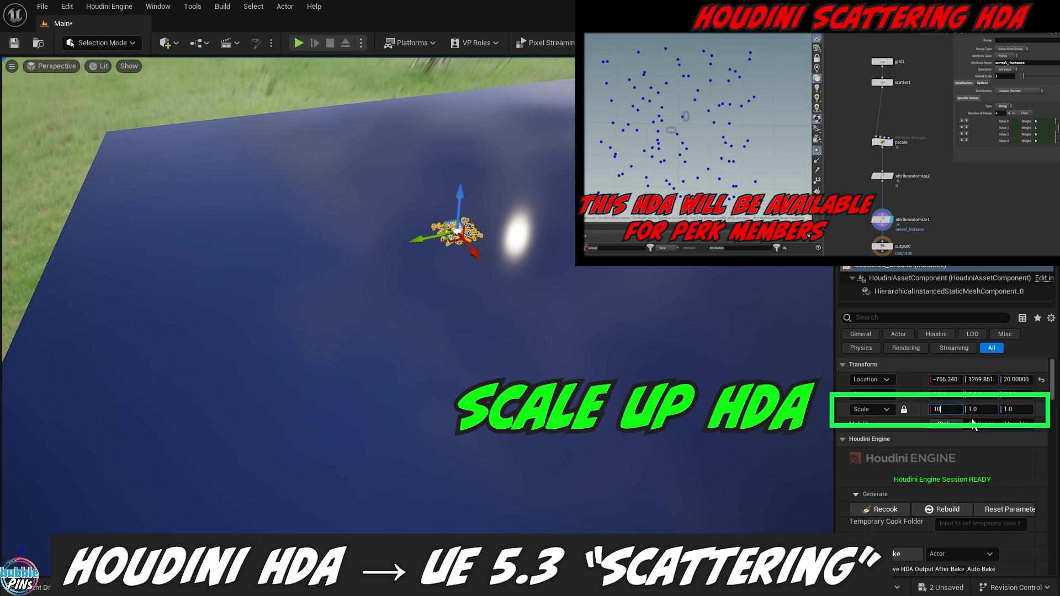
key("Return")
- Raise the weight of Asset #1 in the Houdini parameters to about 0.41
scroll(966, 443, "down", 5)
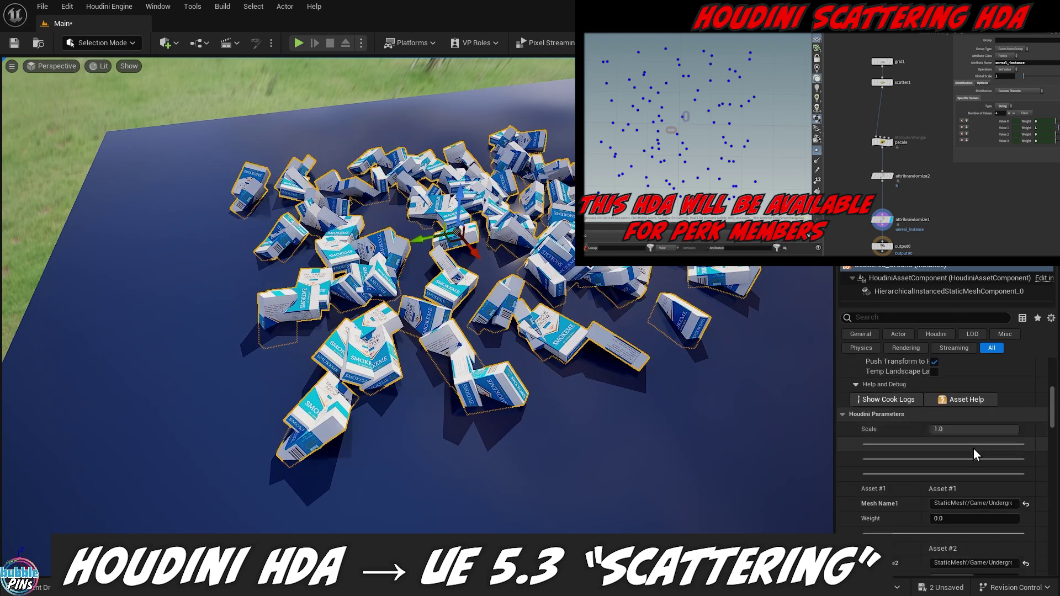
scroll(973, 448, "down", 3)
mouse_move(937, 447)
left_mouse_down()
mouse_move(964, 448)
mouse_move(938, 430)
left_mouse_up()
- Reduce the Scale value in the Houdini parameters so the scattered meshes become smaller
scroll(970, 434, "up", 3)
left_click(975, 430)
type("0.")
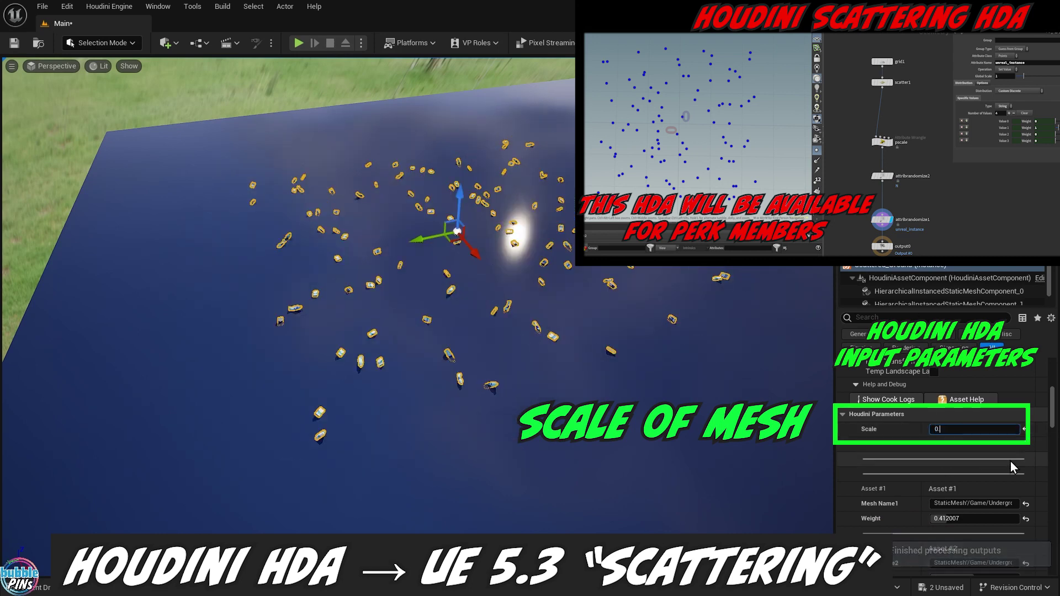
key("Return")
- Raise the scatter weights of Asset #3 to about 0.68 and Asset #4 to about 0.59
scroll(983, 486, "down", 3)
left_click_drag(966, 491, 956, 468)
scroll(933, 496, "down", 3)
scroll(961, 496, "down", 2)
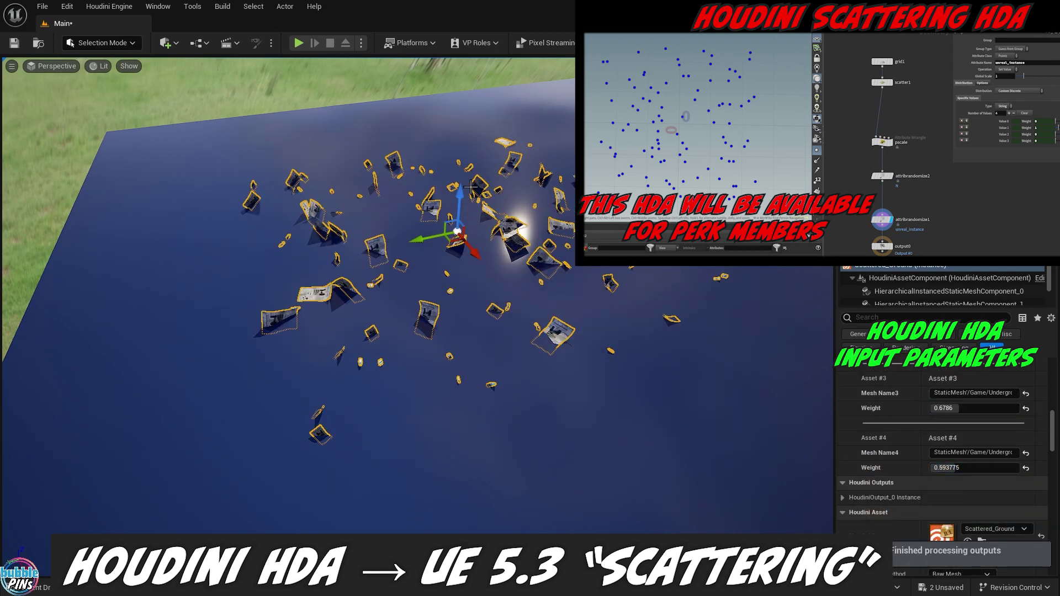
scroll(959, 462, "up", 10)
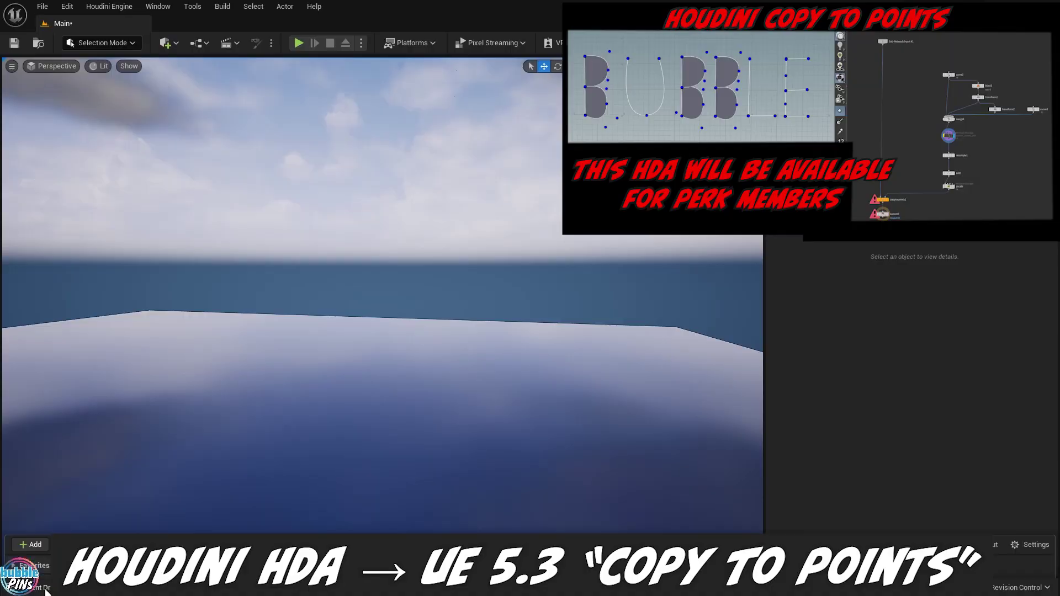
- Find the Spline_Generator HDA in the MY_STUFF content and place it in the level above the floor
left_click(31, 587)
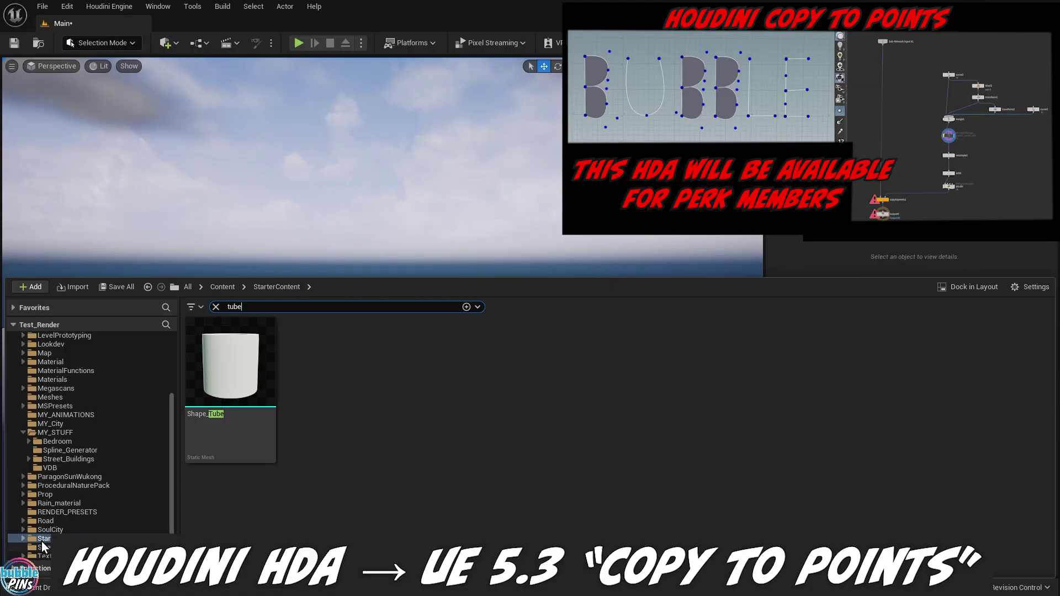
left_click(61, 434)
left_click(76, 451)
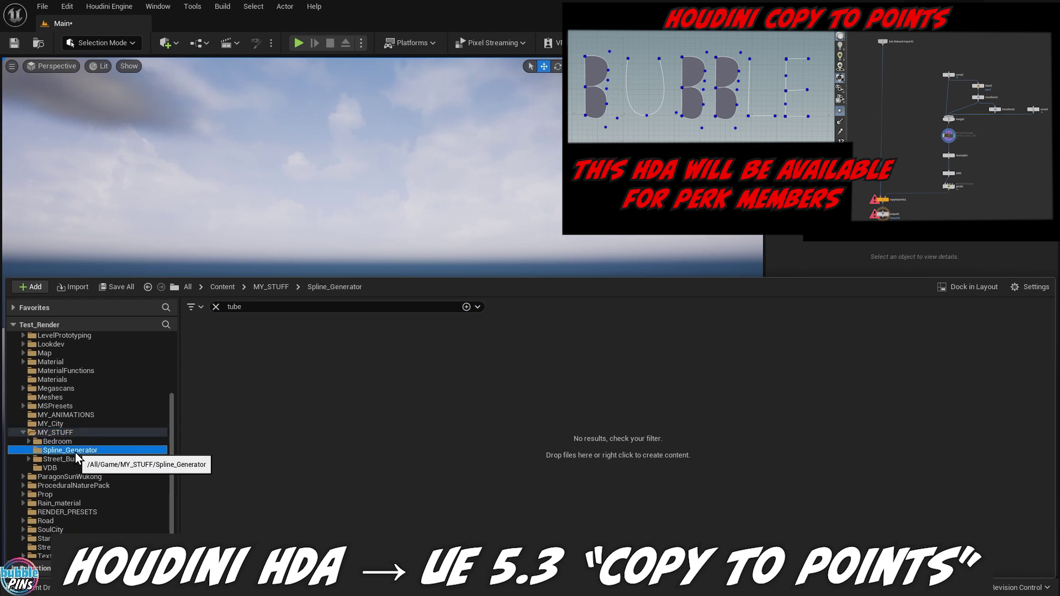
left_click(216, 307)
left_click_drag(235, 358, 287, 399)
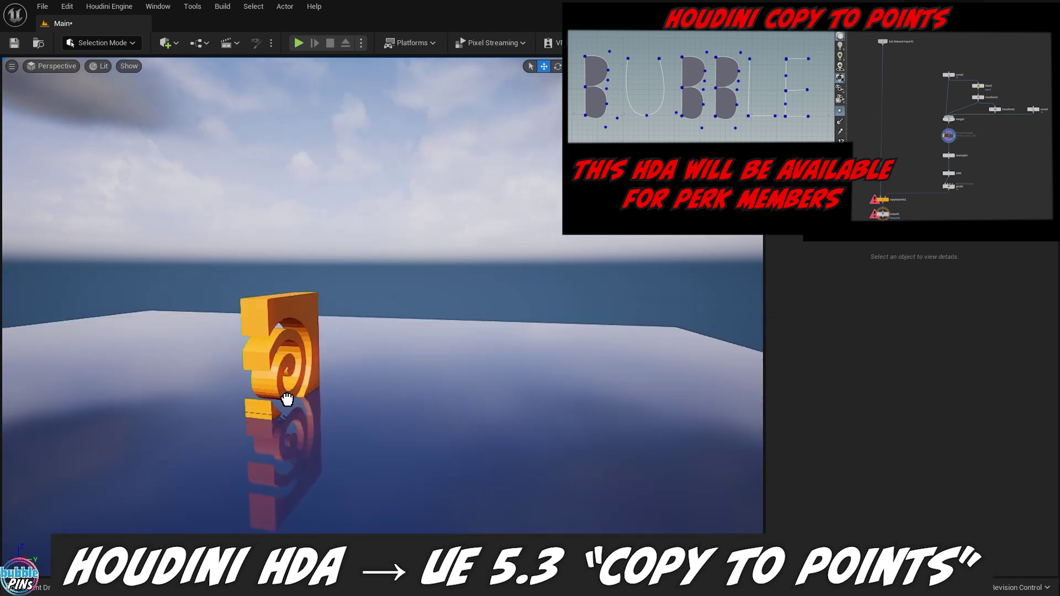
- Search StarterContent for "tube" and assign Shape_Tube as the geometry of Sub-Network Input #1 on the Spline_Generator
left_click(8, 586)
scroll(71, 475, "down", 2)
left_click(67, 504)
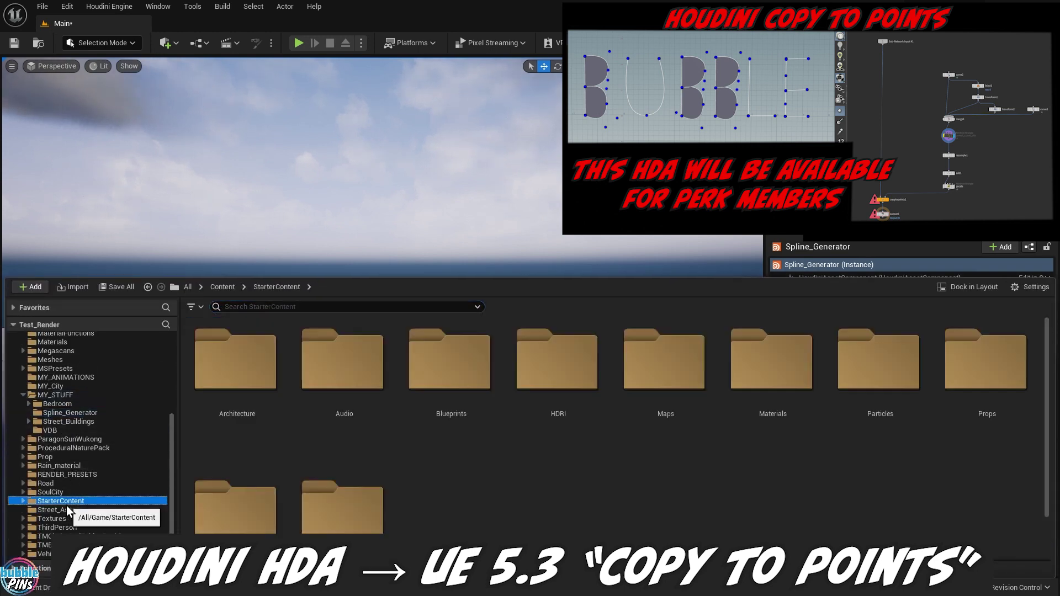
left_click(276, 307)
type("tube")
left_click(252, 367)
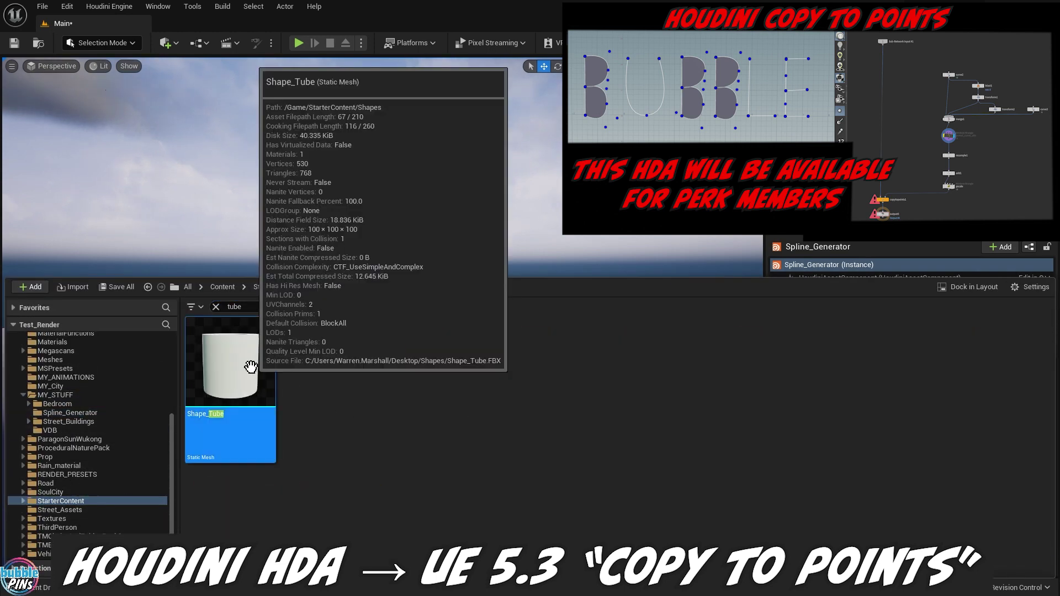
left_click(845, 268)
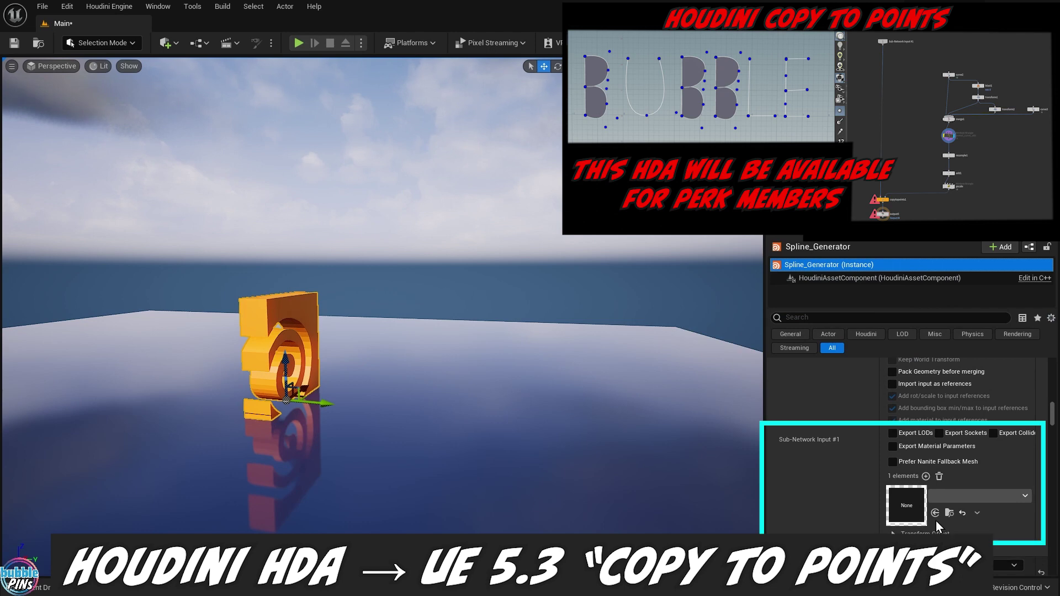
left_click(935, 515)
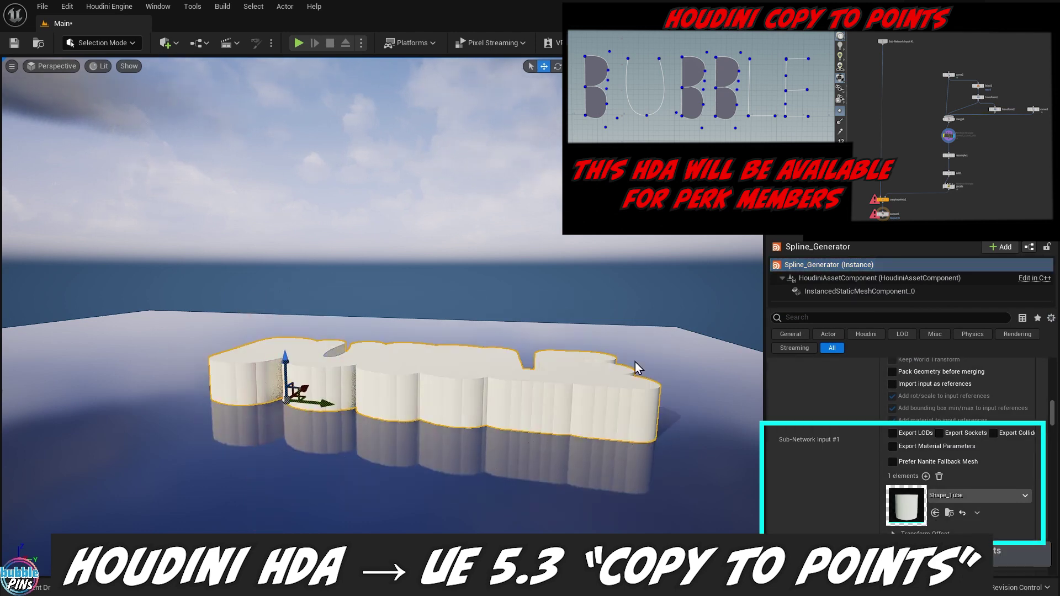
- Rotate the Spline_Generator actor so its lettering stands upright facing the camera
right_click_drag(365, 366, 337, 368)
key("e")
left_click_drag(273, 304, 271, 306)
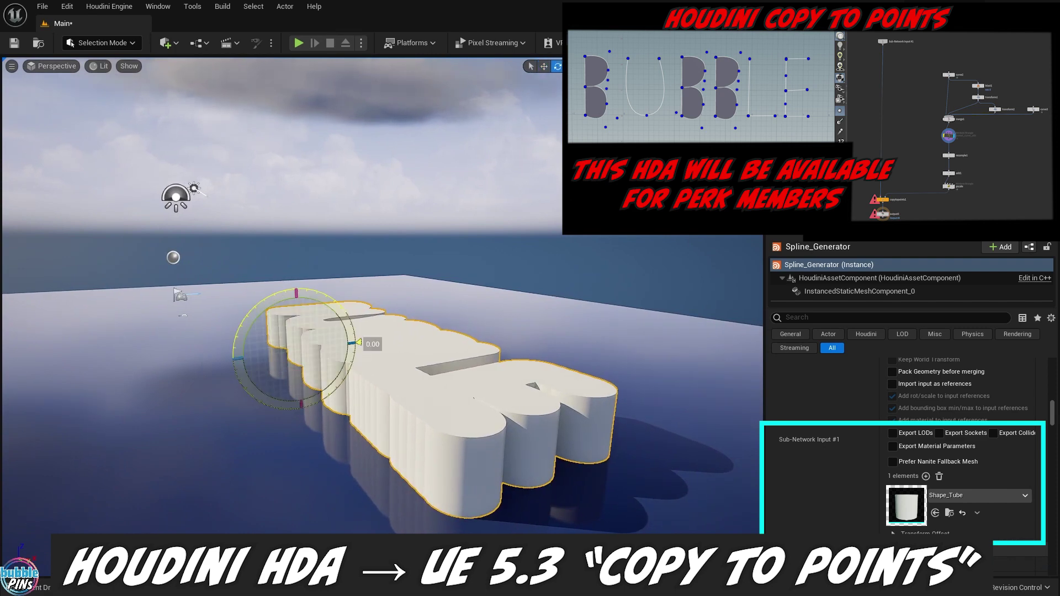
left_click_drag(357, 343, 273, 296)
right_click_drag(291, 314, 409, 317)
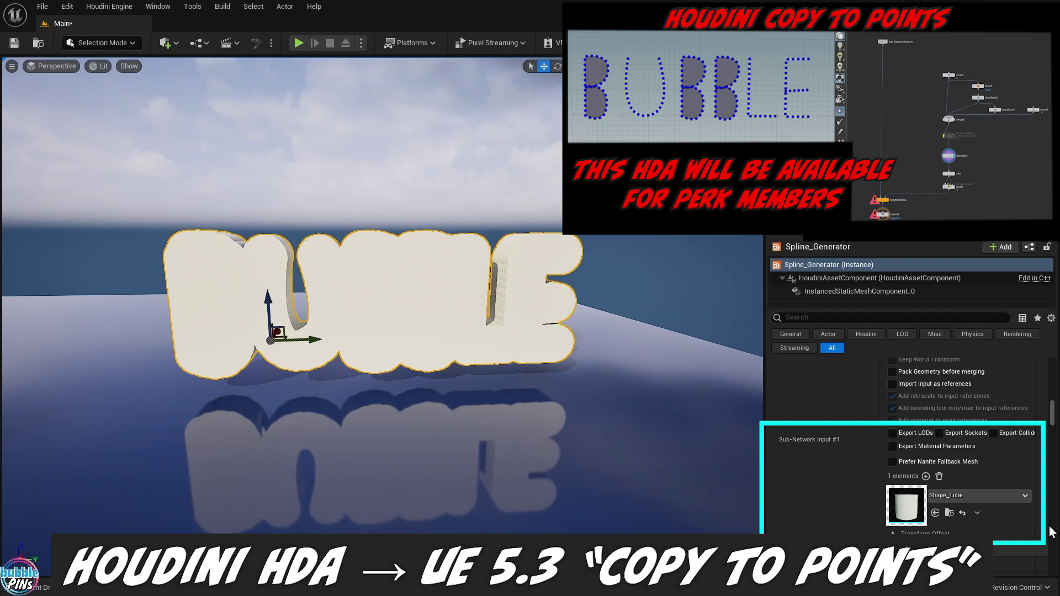
- Reduce the Spline_Generator's Scale value in the Houdini parameters to about 0.3 to thin the tube lettering
scroll(966, 478, "up", 6)
left_click_drag(954, 493, 925, 492)
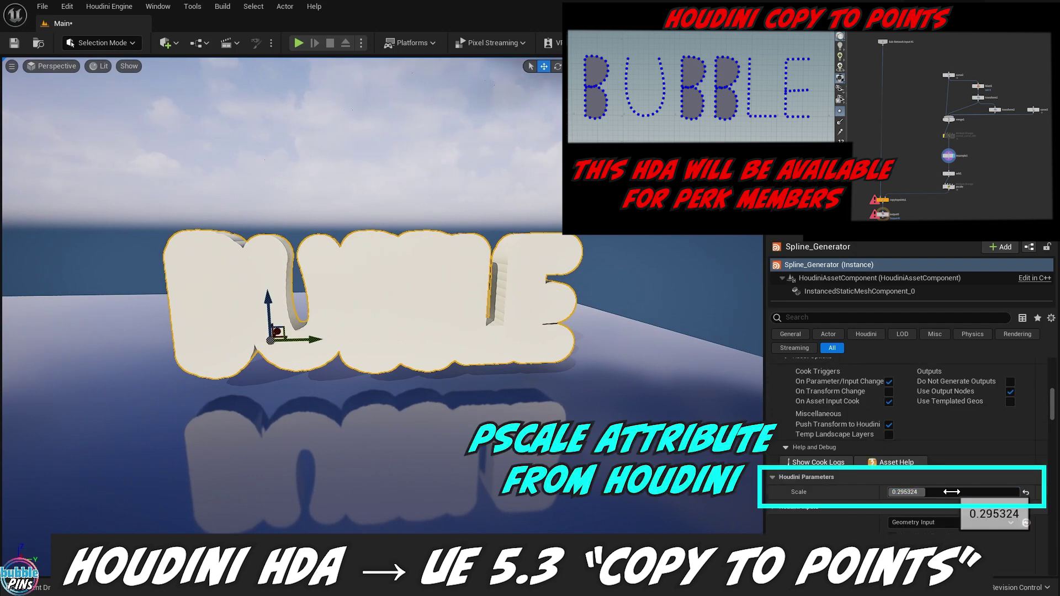
mouse_move(381, 316)
right_mouse_down()
mouse_move(342, 316)
mouse_move(387, 314)
right_mouse_up()
right_click_drag(677, 310, 651, 310)
left_click(520, 167)
right_click_drag(520, 167, 543, 166)
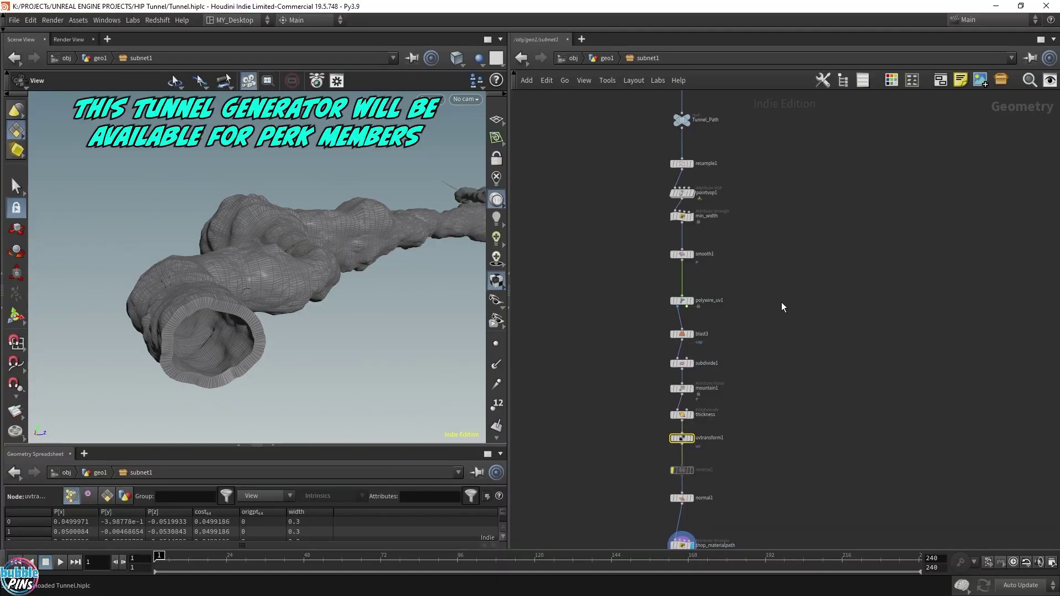
- Inspect the generated tunnel in Houdini and the Tunnel_Generator actor in the Unreal level
left_click_drag(353, 198, 349, 227)
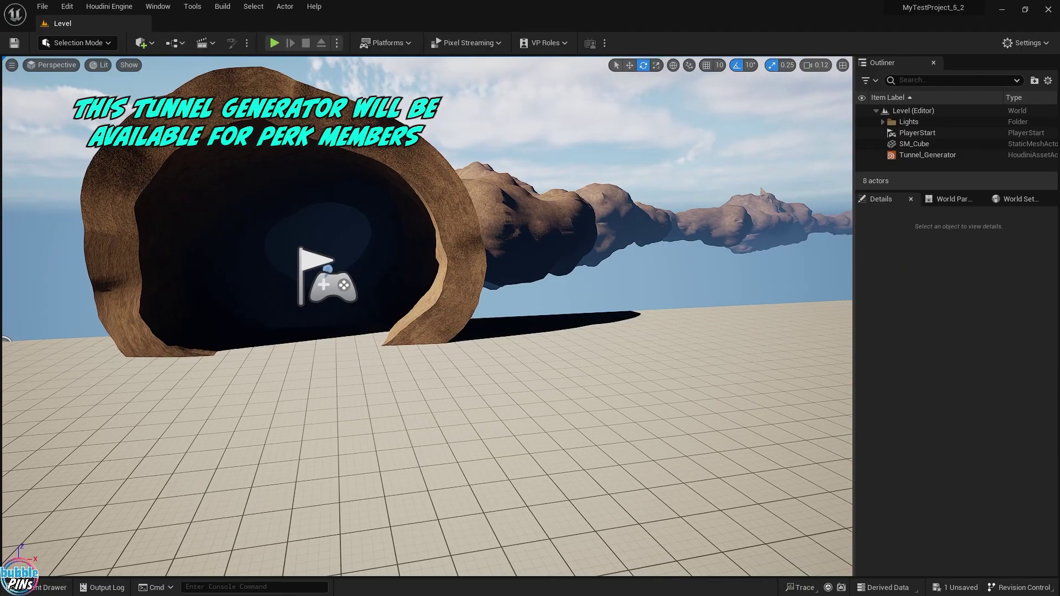
right_click_drag(427, 316, 401, 326)
key("e")
key("e")
right_click_drag(546, 228, 547, 228)
left_click(546, 228)
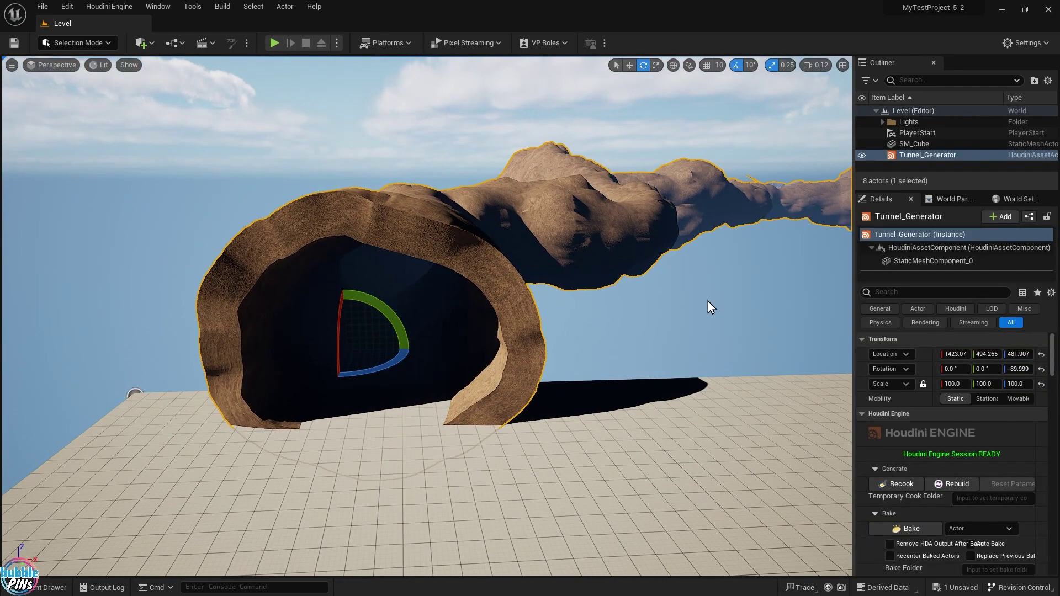
left_click(723, 350)
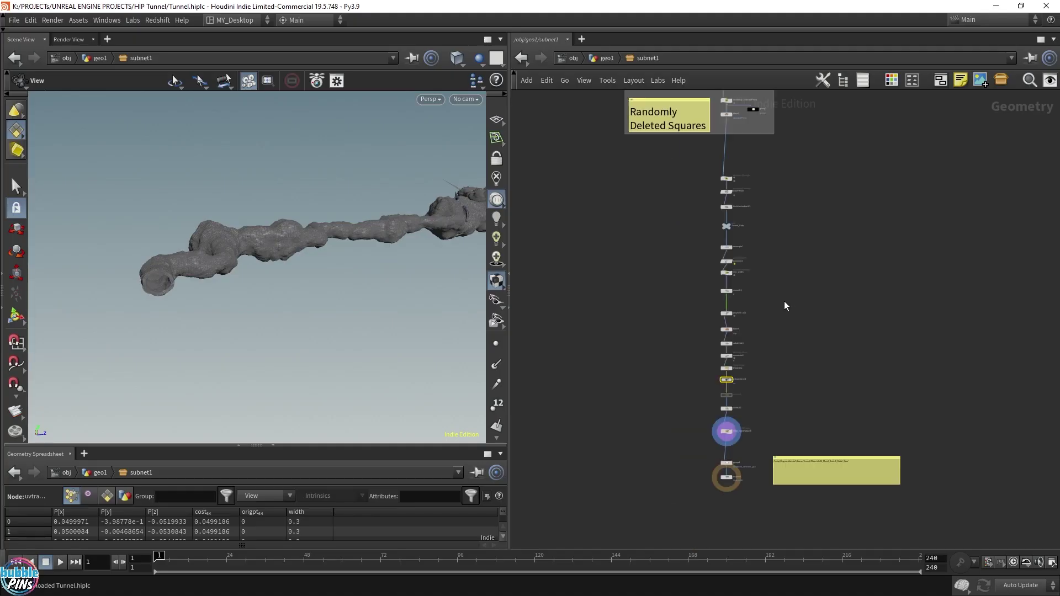
- Switch to Houdini and examine the tunnel's shape and the node network inside subnet1
left_click_drag(307, 198, 308, 213)
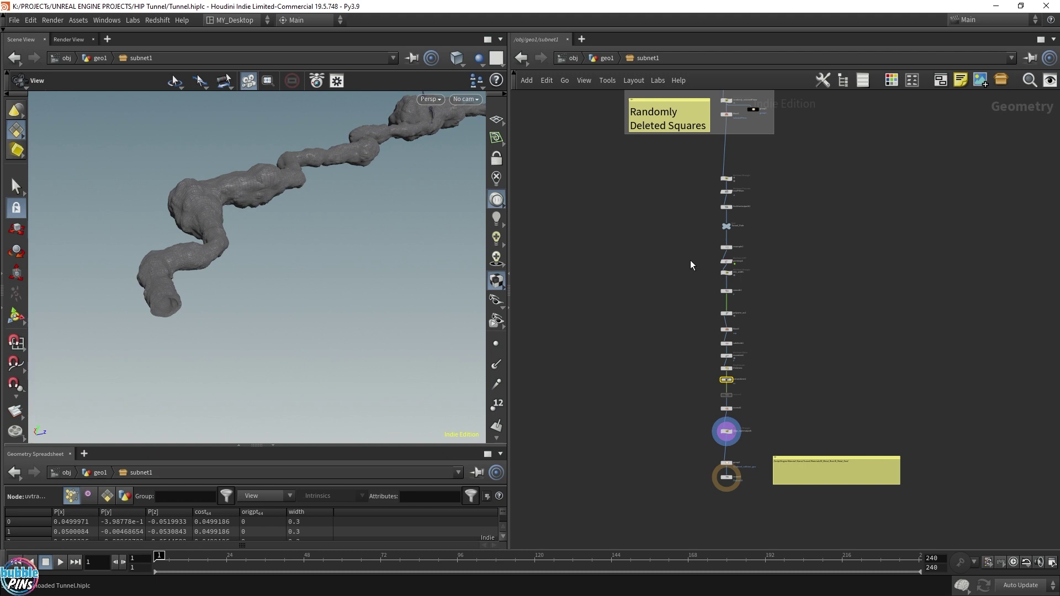
middle_click_drag(380, 234, 389, 290)
scroll(673, 301, "down", 4)
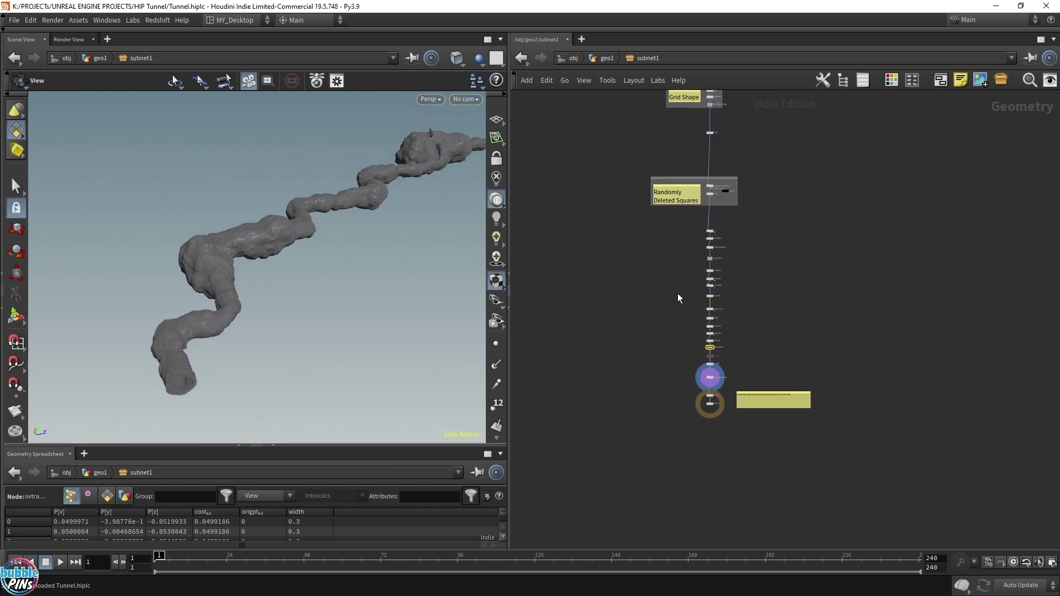
middle_click_drag(679, 298, 672, 390)
left_click_drag(613, 155, 811, 539)
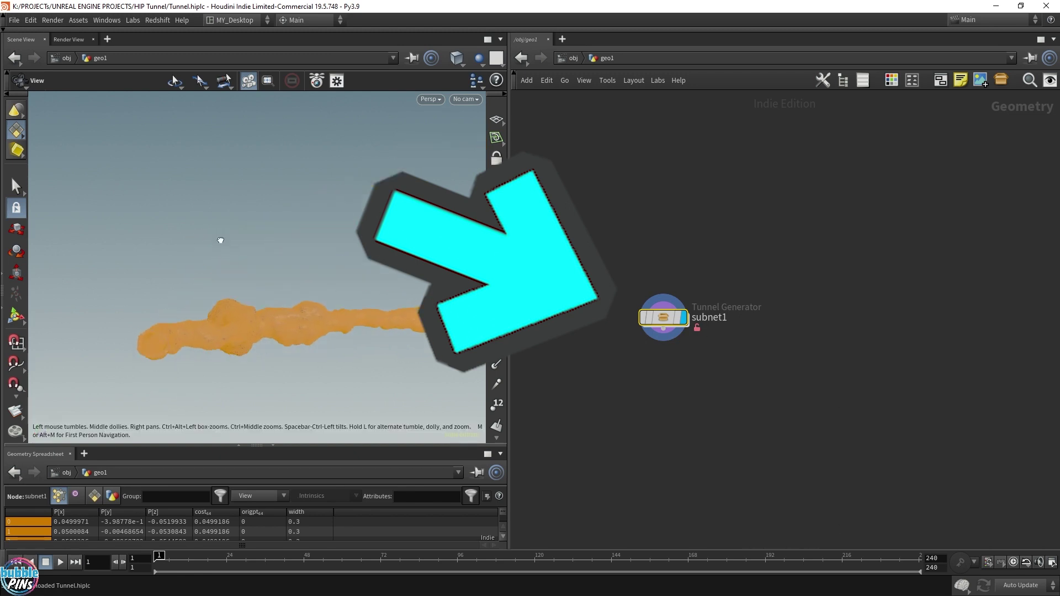
- Open the Tunnel Generator subnet1 and copy all the nodes and notes inside it
middle_click_drag(872, 379, 833, 354)
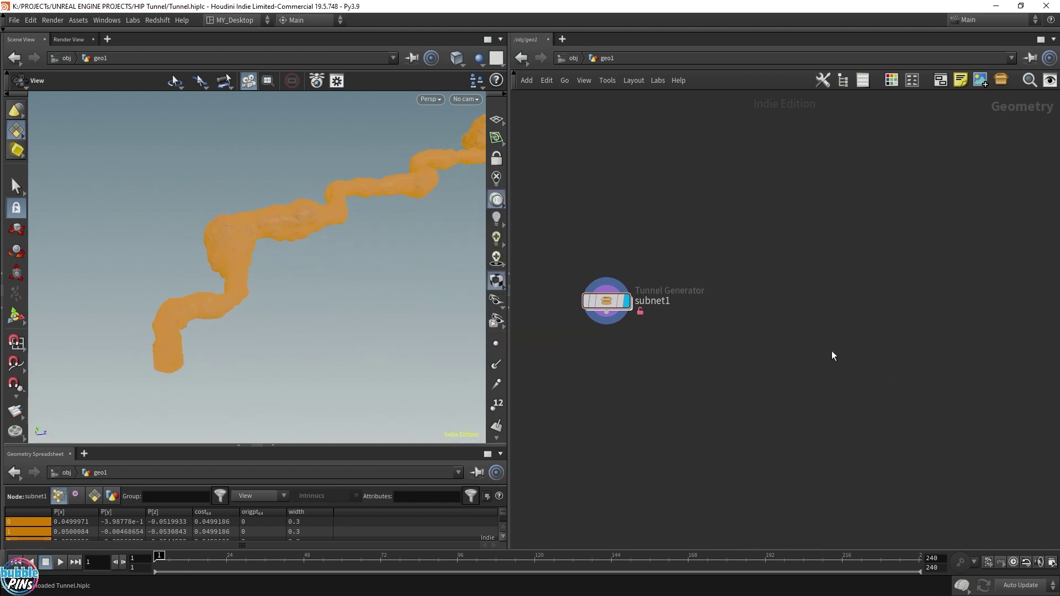
double_click(603, 304)
scroll(835, 327, "down", 2)
scroll(835, 330, "down", 2)
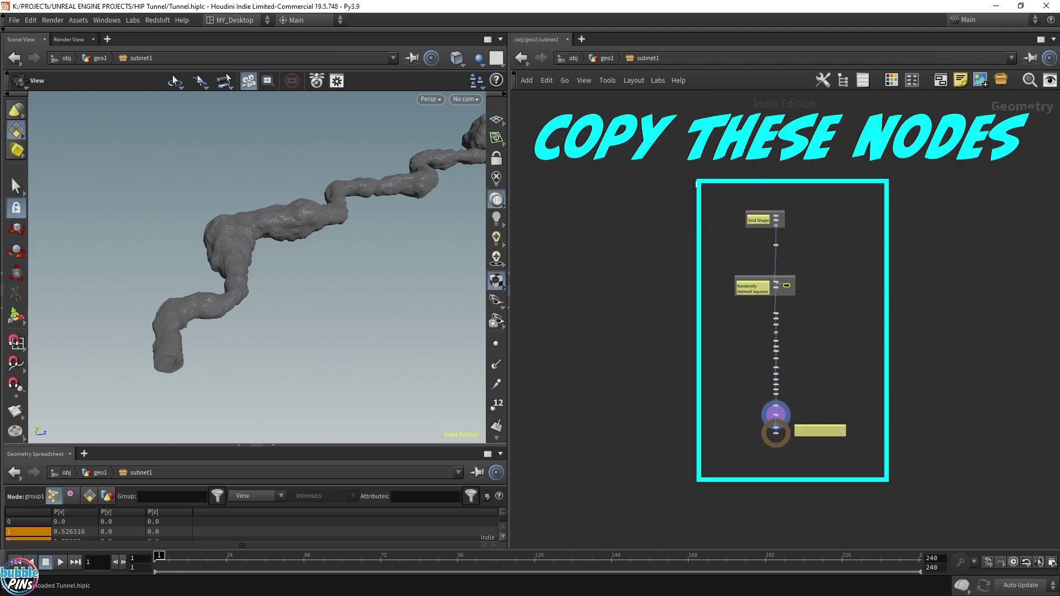
left_click_drag(718, 196, 859, 461)
key("ctrl+c")
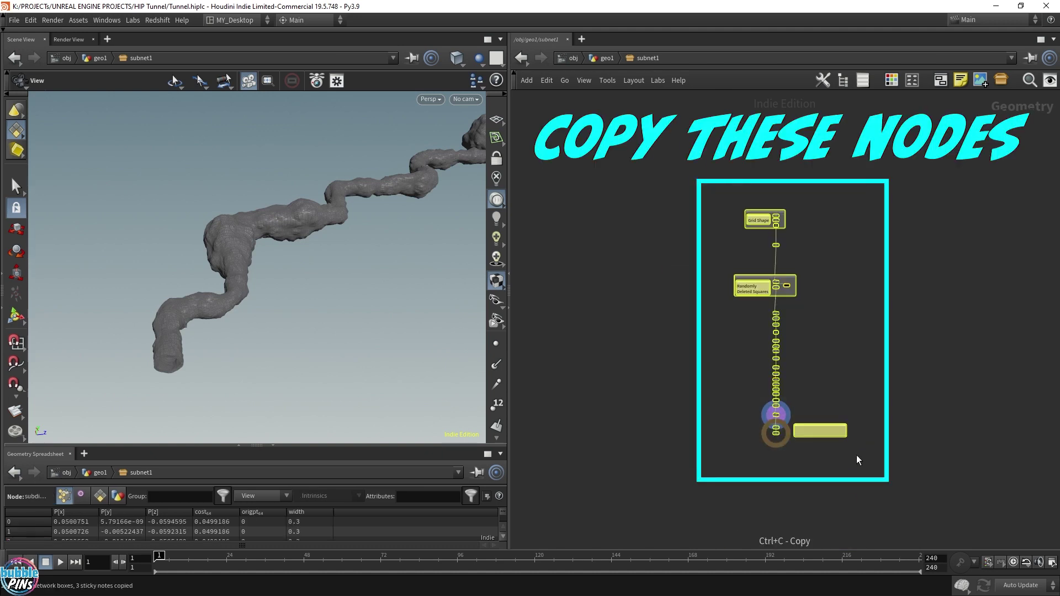
- Return to the geo1 level, delete subnet1 and paste the copied tunnel nodes in its place
key("u")
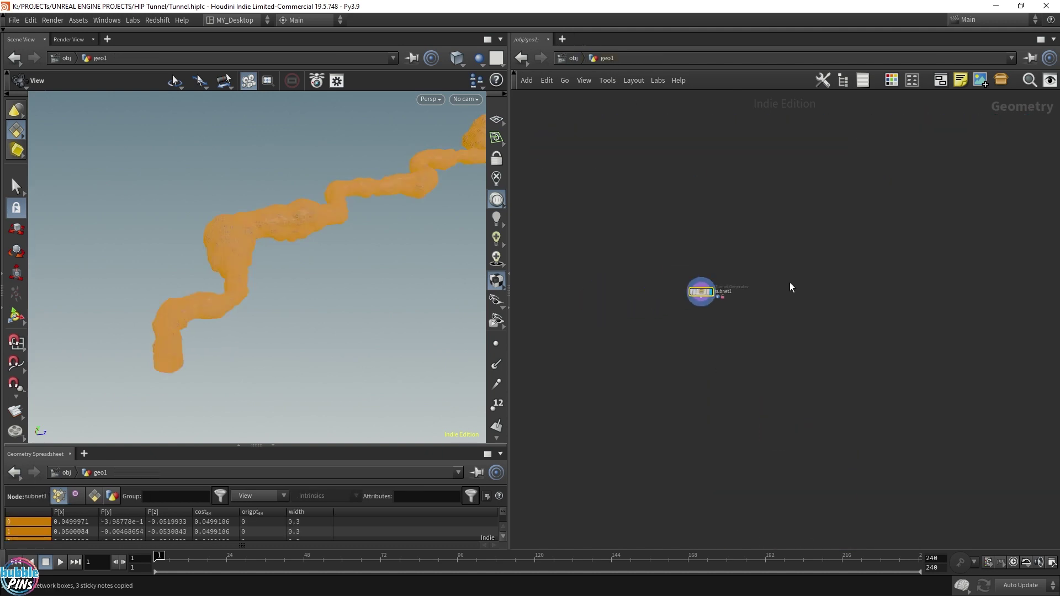
key("Delete")
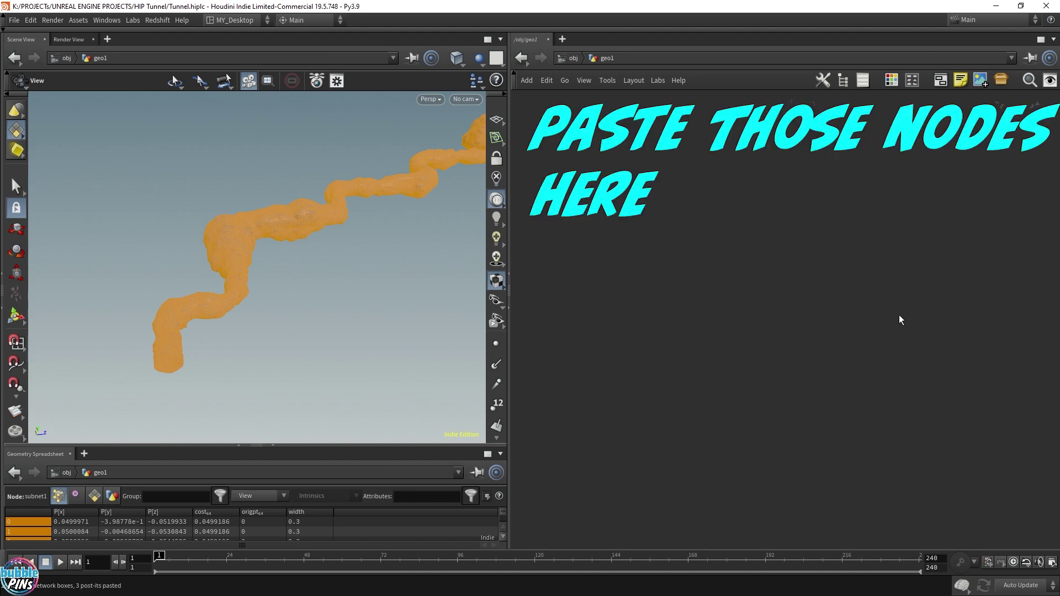
key("ctrl+v")
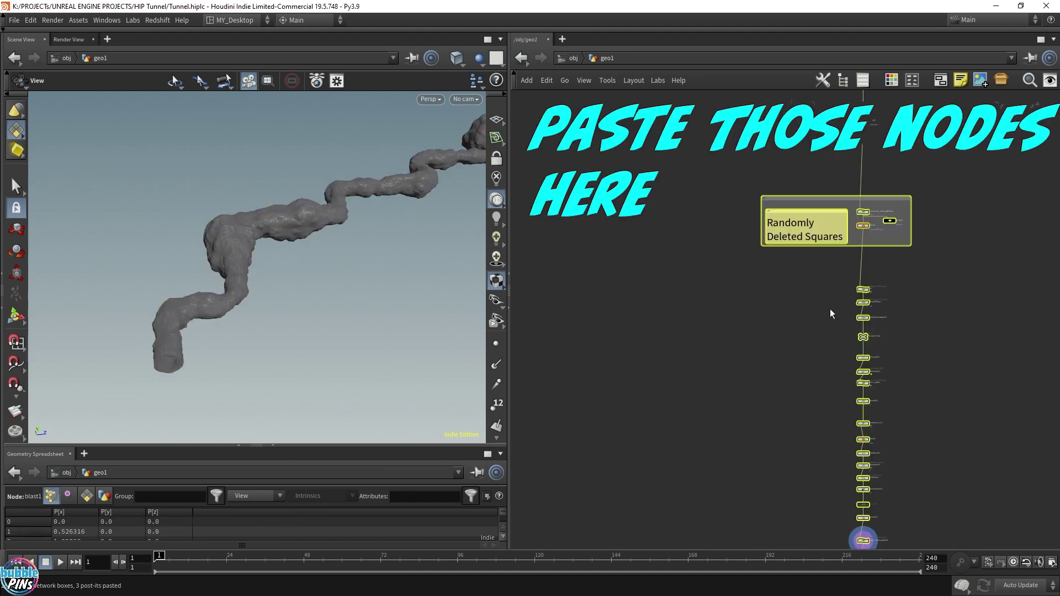
- Select all the pasted tunnel nodes and start a new digital asset from the selection
scroll(774, 311, "down", 4)
left_click_drag(727, 147, 998, 504)
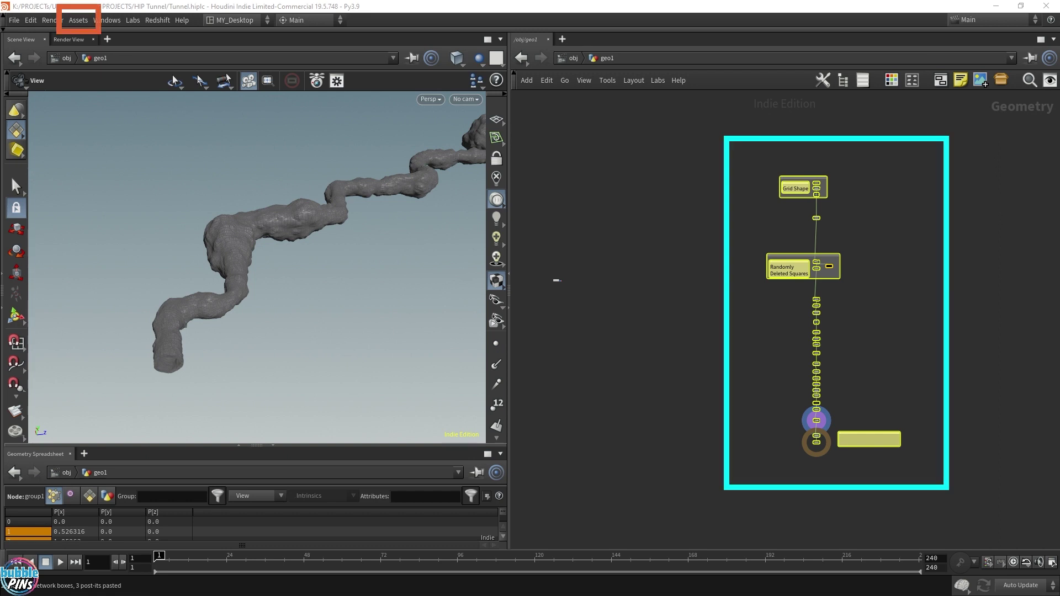
left_click(80, 21)
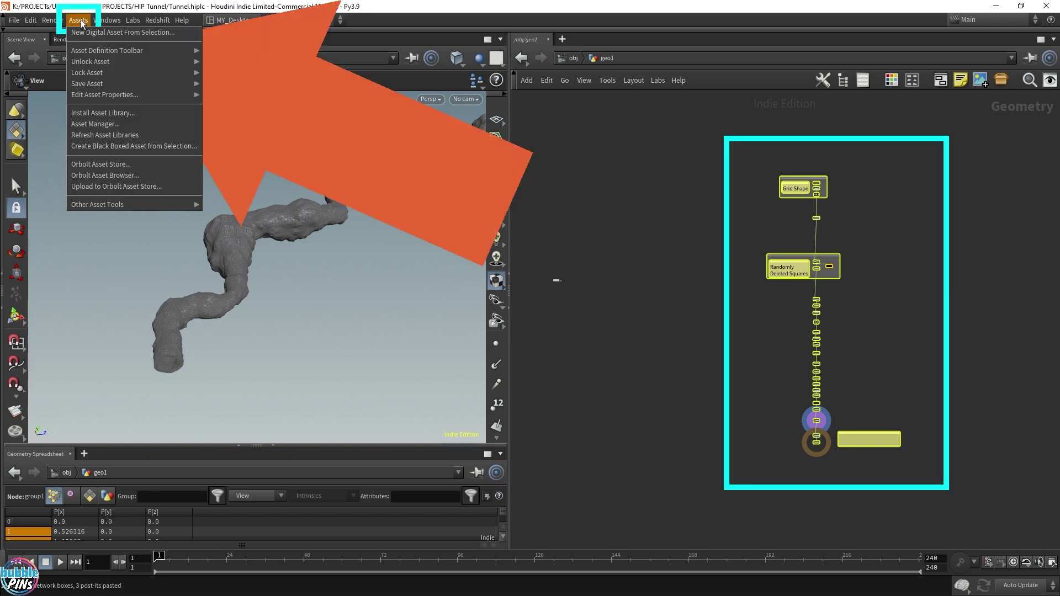
left_click(127, 33)
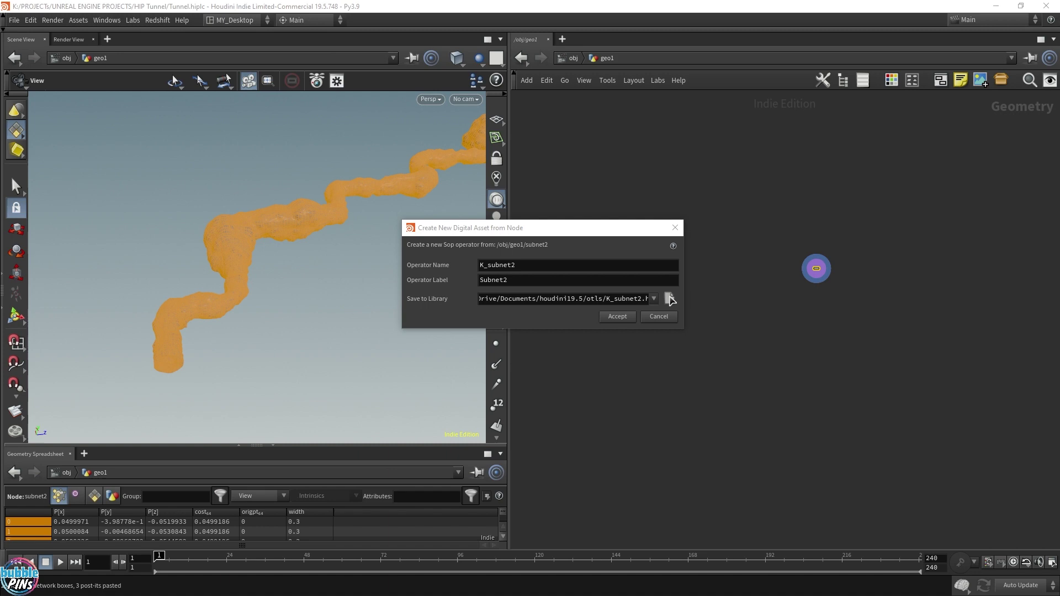
- Set the asset's library file to Tunnel Generator v2.hdalc in the K:/PROJECTs/UNREAL ENGINE PROJECTS/HDA Tunnel Generator folder
left_click(734, 436)
key("ctrl+c")
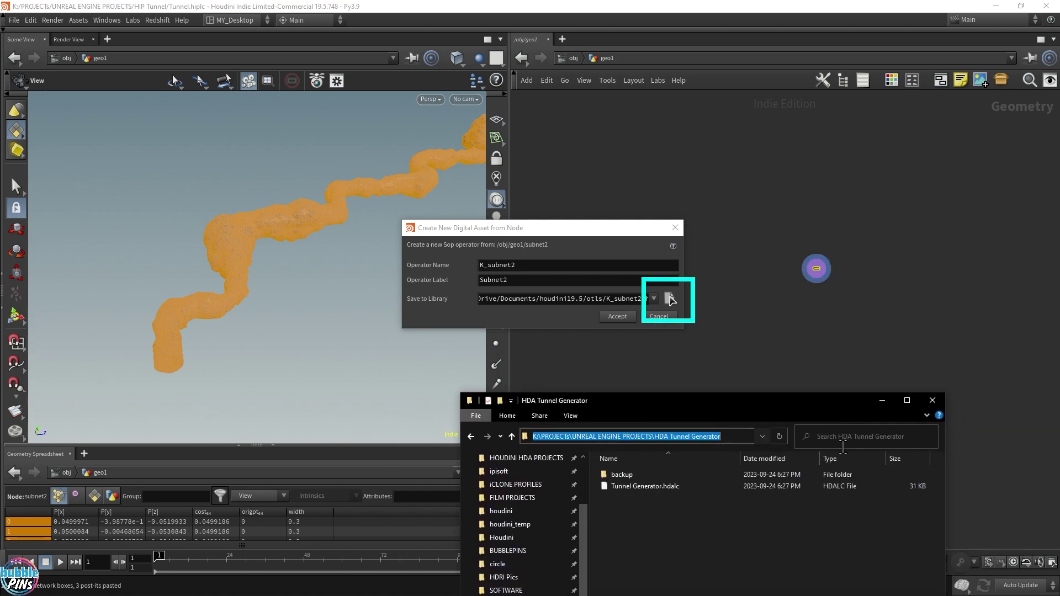
left_click(669, 299)
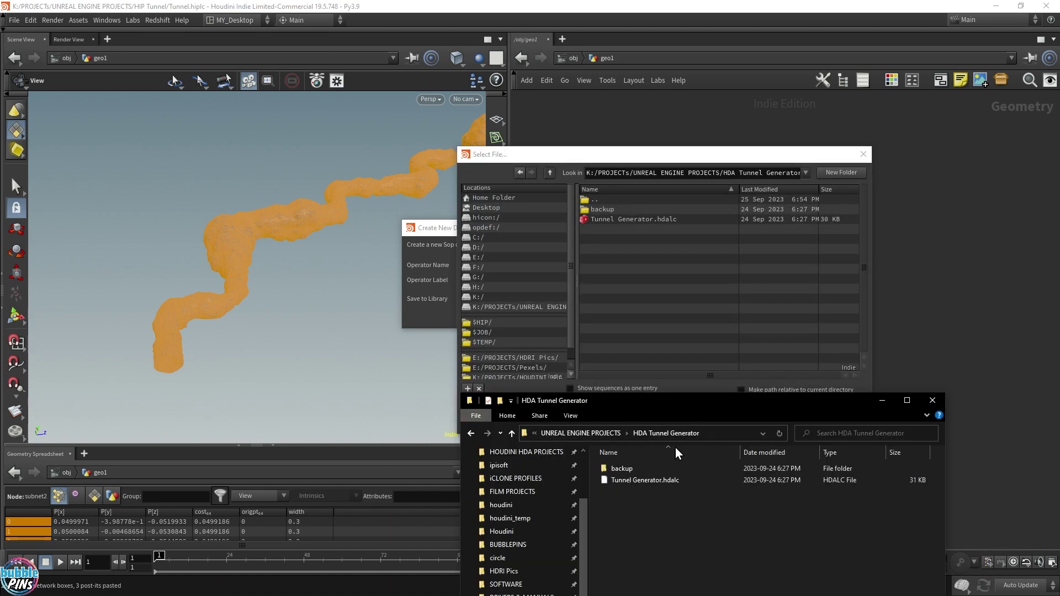
left_click(628, 156)
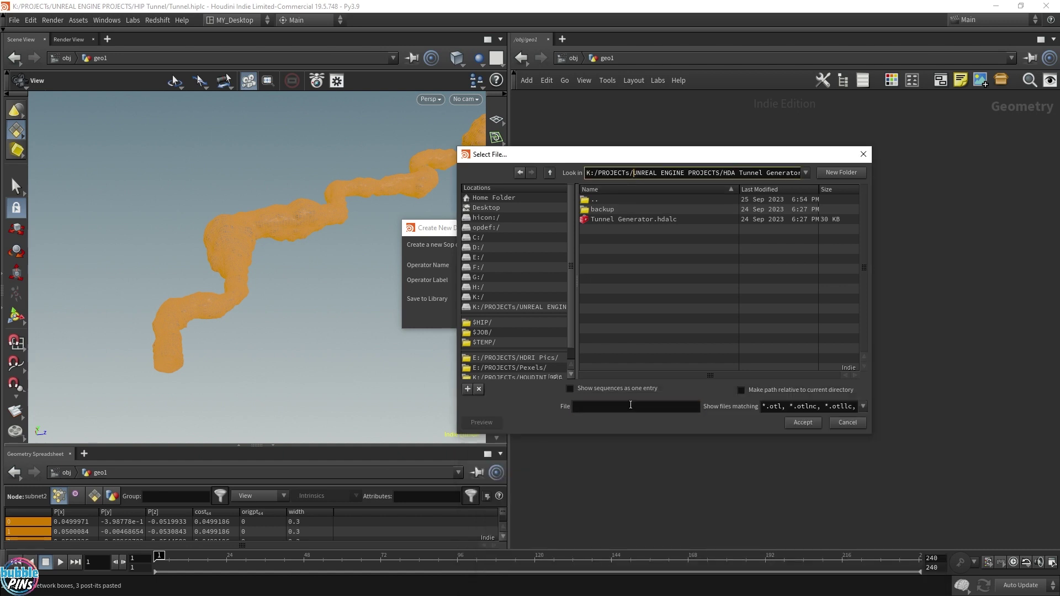
left_click(624, 408)
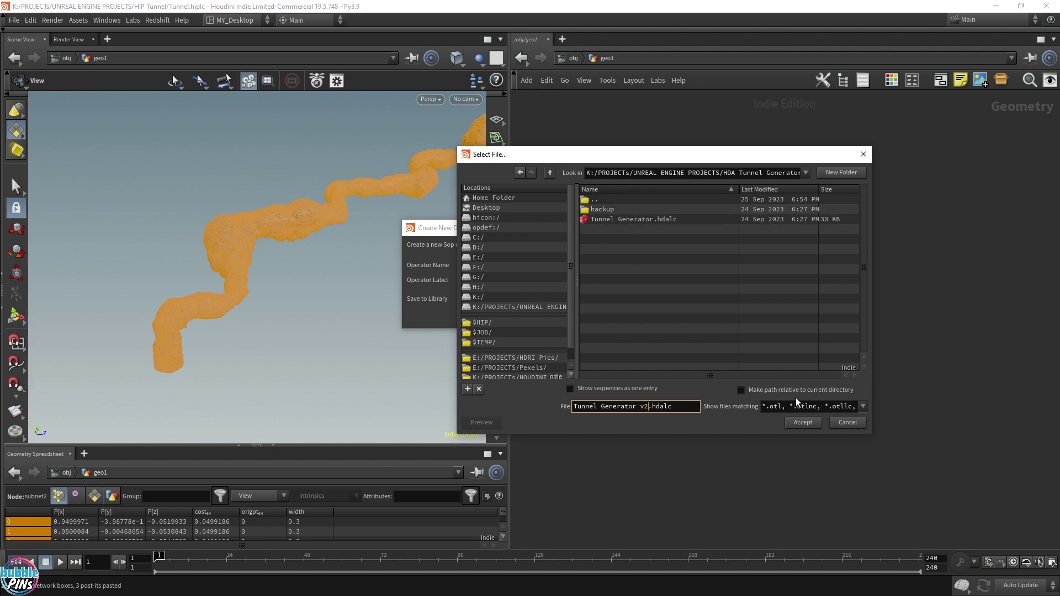
left_click(803, 423)
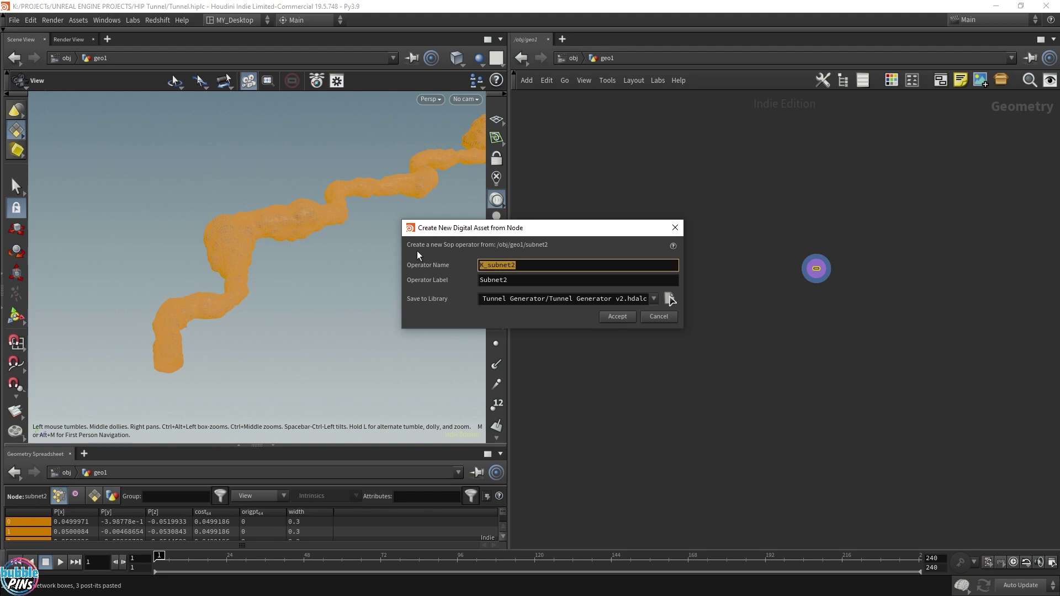
- Name the operator Tunnel_Generator with the label Tunnel Generator, accept its type properties and select the resulting asset node
type("Tunnel_Generator")
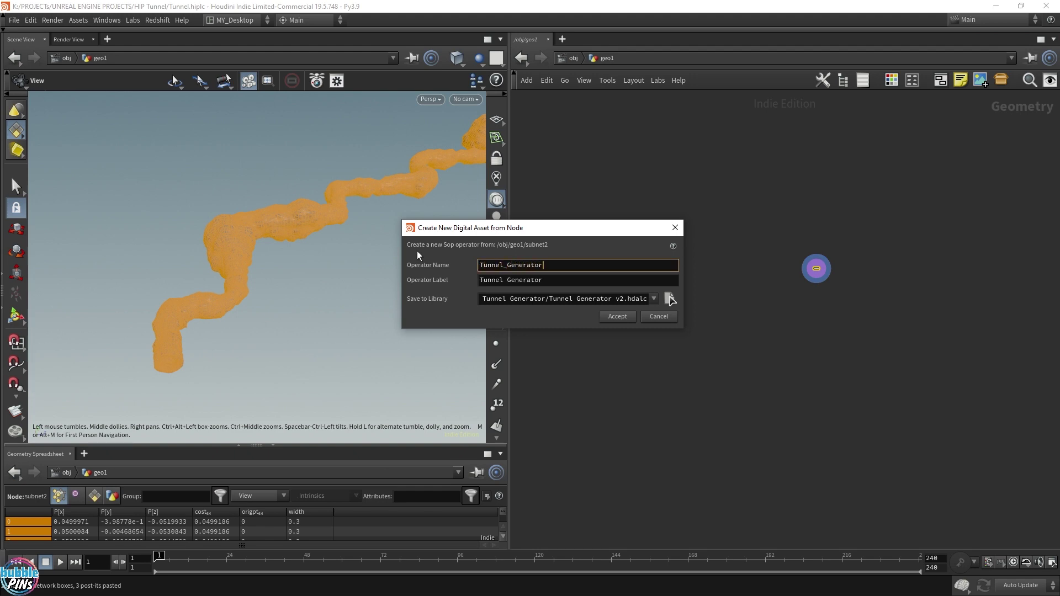
left_click(616, 317)
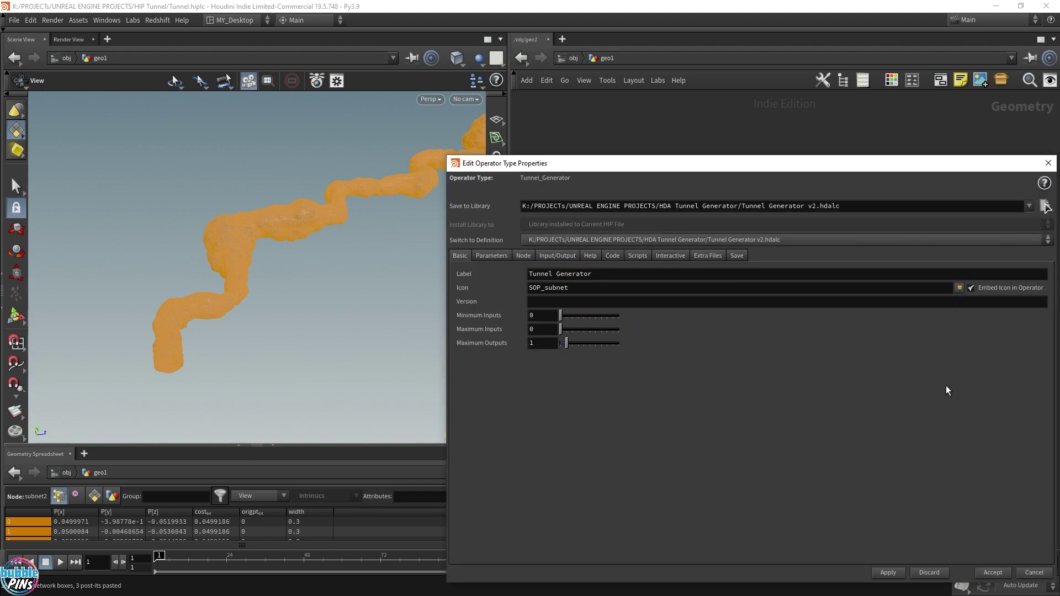
left_click(993, 577)
left_click_drag(814, 269, 576, 280)
scroll(580, 283, "up", 8)
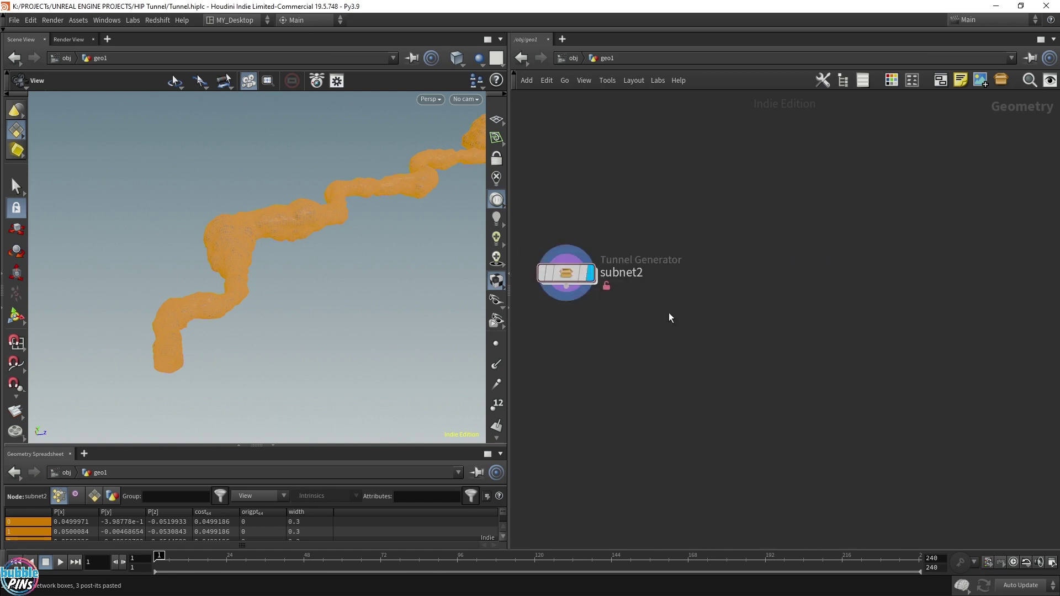
middle_click_drag(669, 314, 770, 321)
left_click_drag(610, 194, 753, 383)
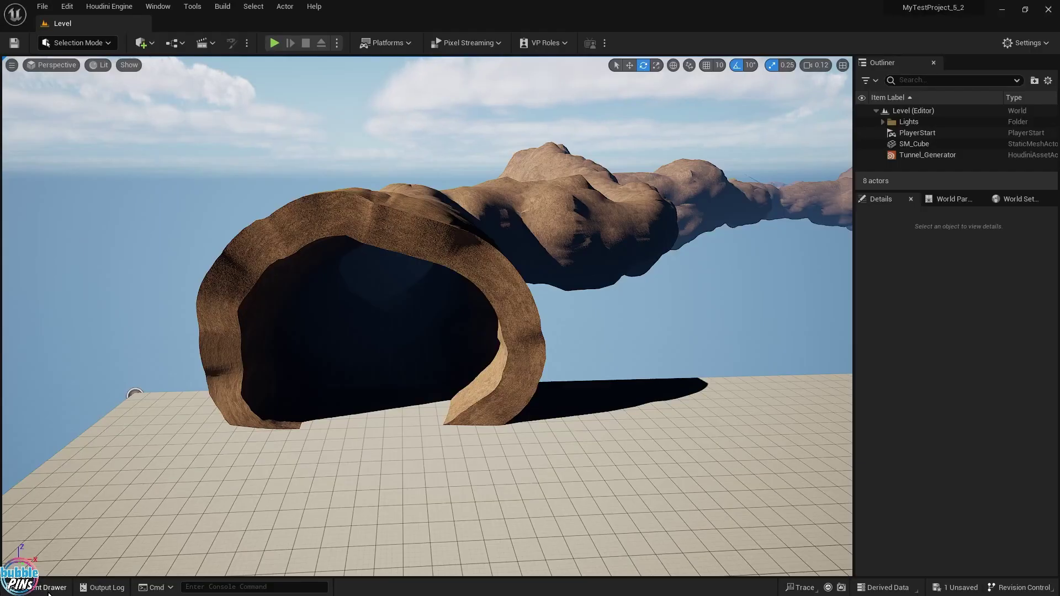
- Switch to Unreal Engine and examine the existing Tunnel_Generator asset in the MY_Levels content folder
left_click(48, 589)
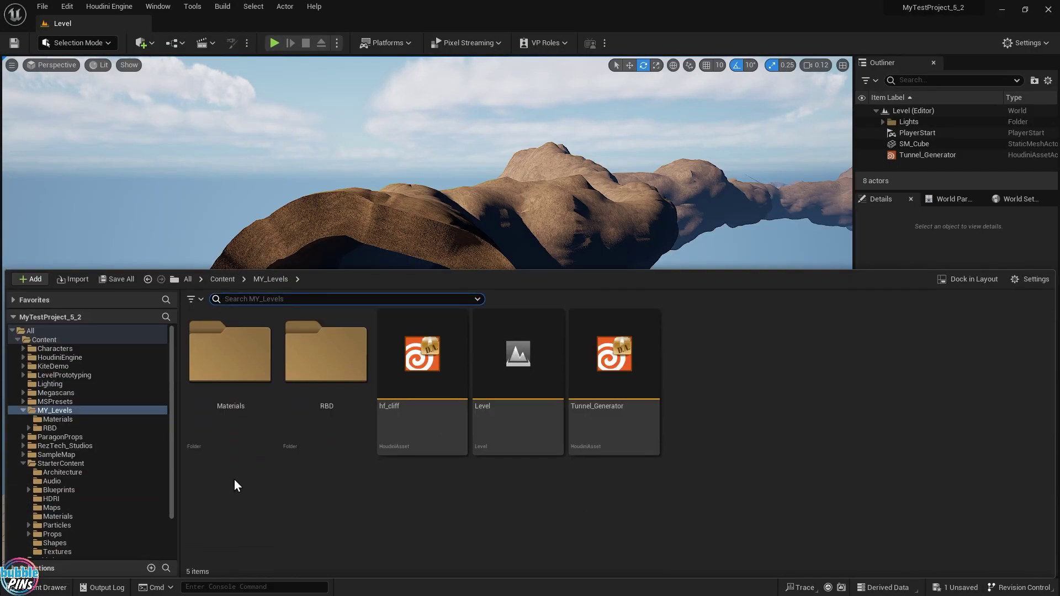
left_click(626, 380)
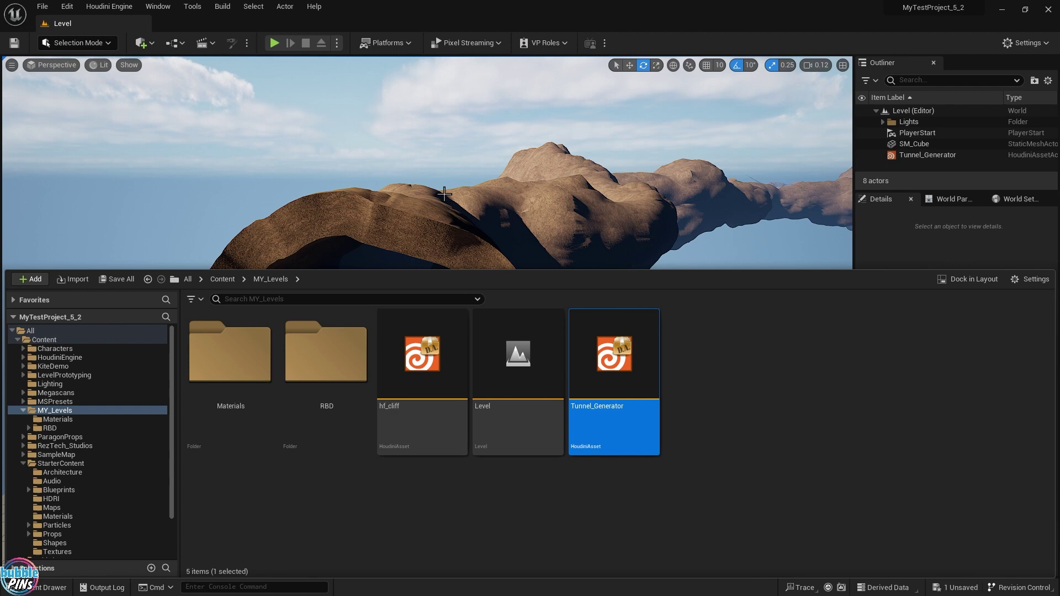
left_click(47, 588)
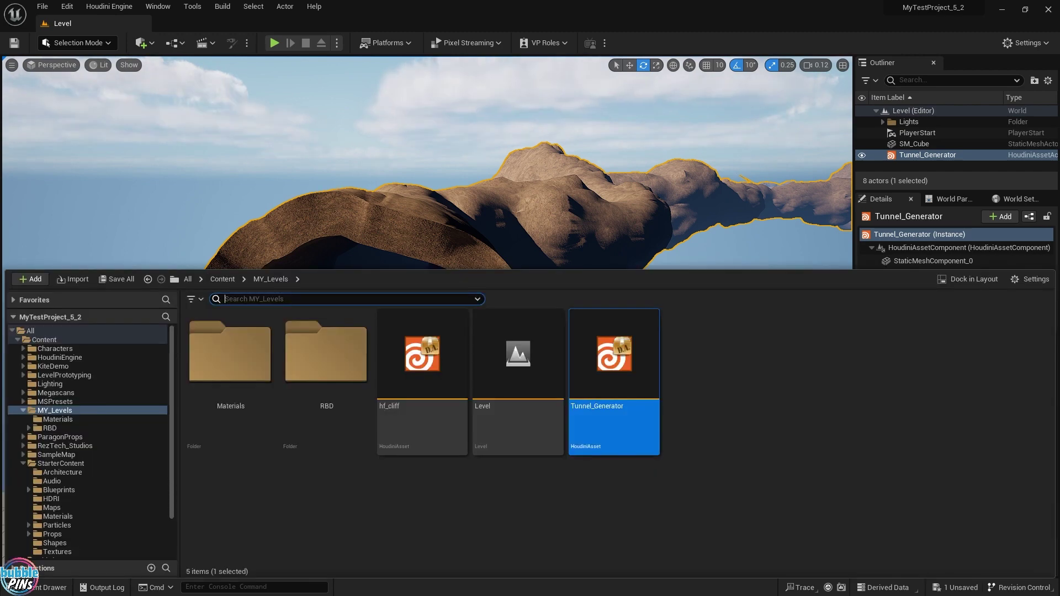
- Try to bring Tunnel Generator v2.hdalc straight from its Windows folder into the MY_Levels content folder
key("alt+Tab")
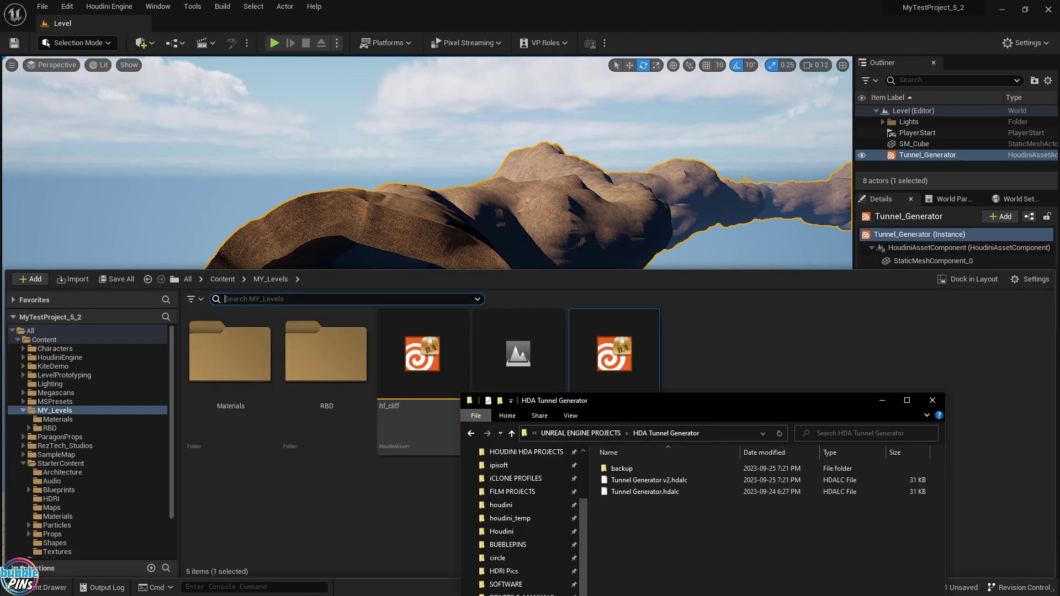
left_click_drag(688, 396, 898, 177)
left_click(877, 258)
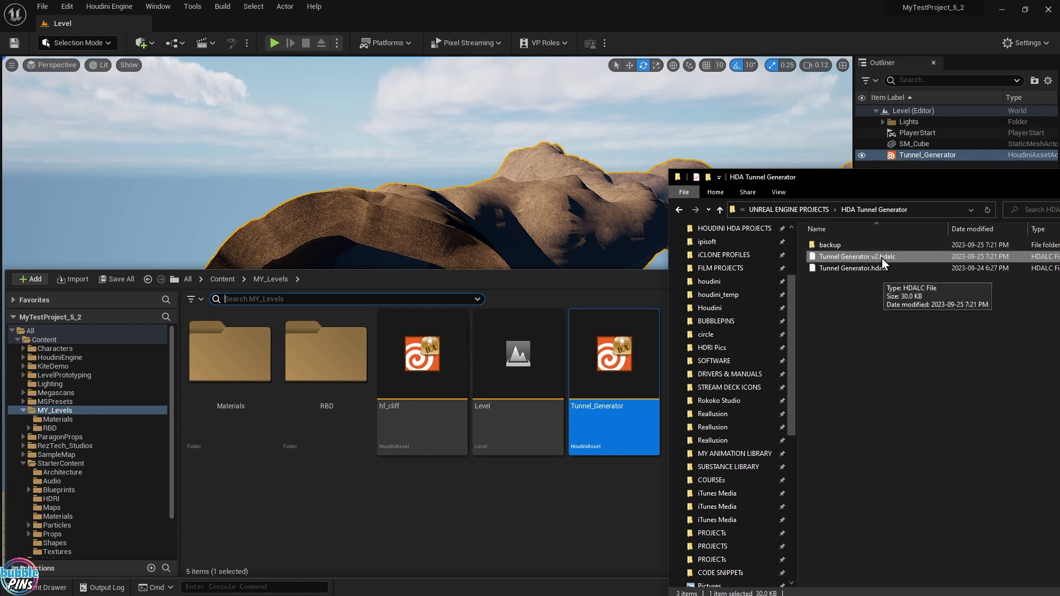
left_click_drag(853, 257, 578, 515)
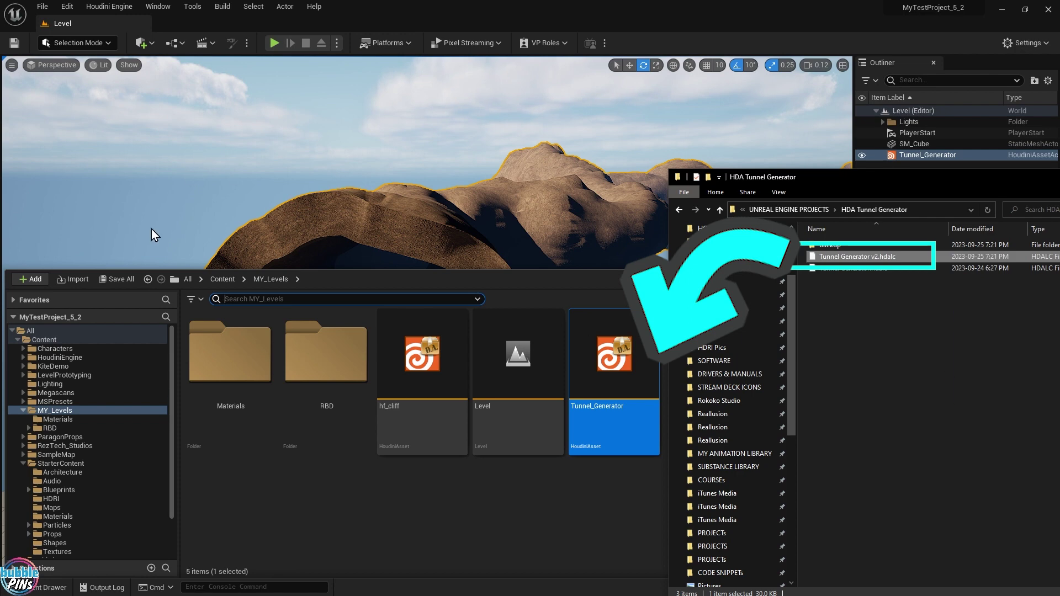
- Import Tunnel Generator v2.hdalc from the HDA Tunnel Generator folder into the MY_Levels content folder
left_click(77, 280)
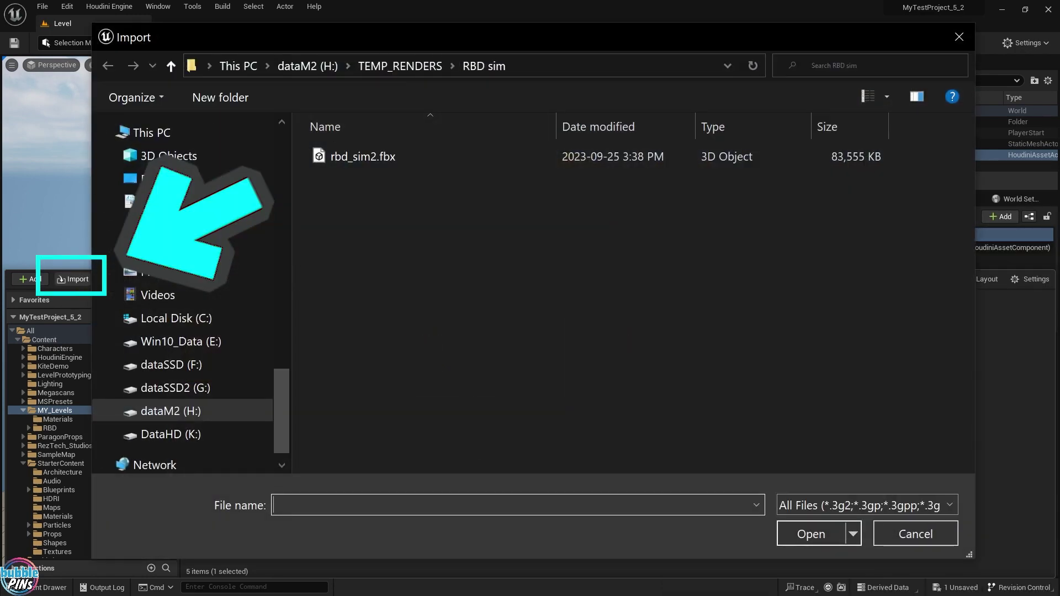
left_click(578, 68)
key("ctrl+v")
key("Return")
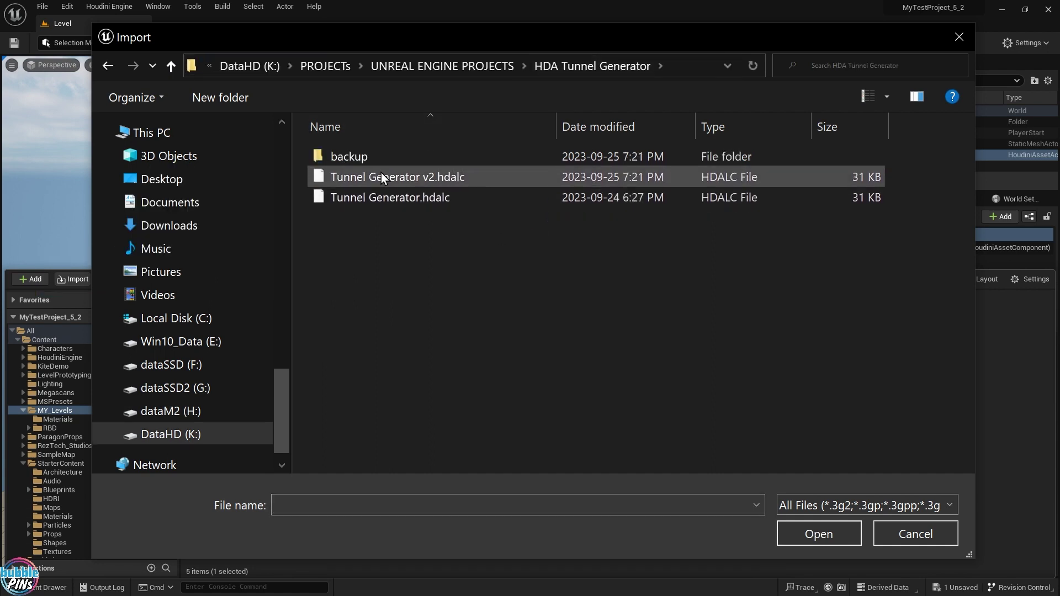
left_click(440, 178)
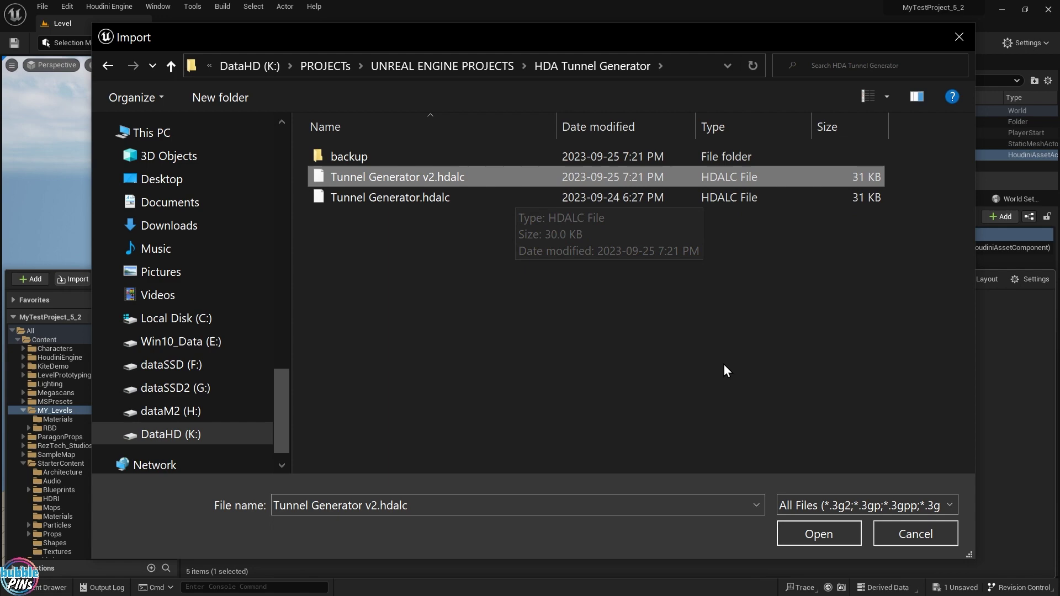
left_click(819, 534)
key("ctrl+space")
left_click(711, 380)
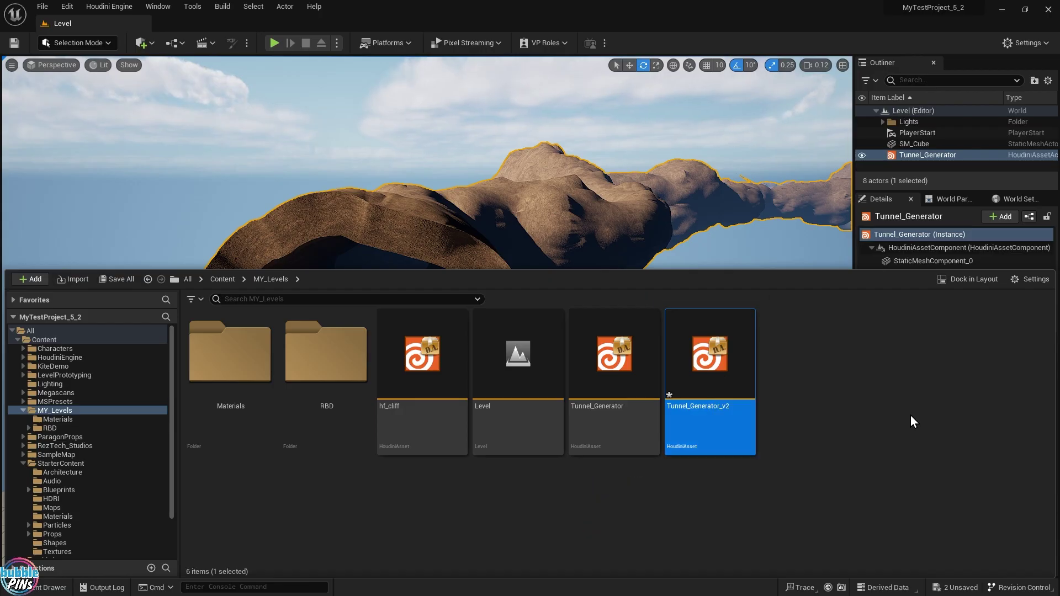
left_click(910, 421)
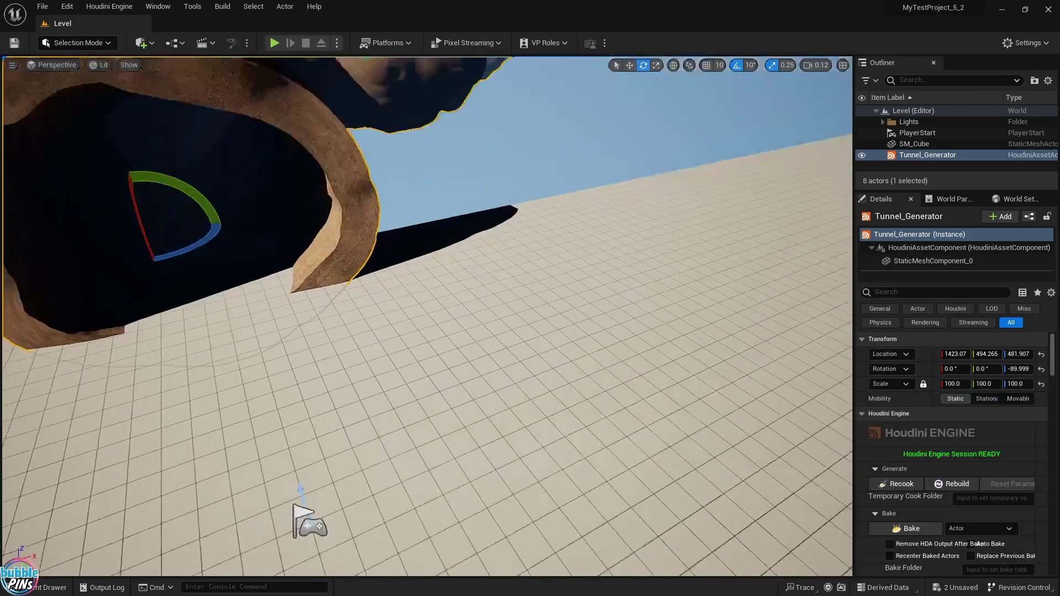
- Create a new level named Level2 in the MY_Levels folder and open it, saving all unsaved content
right_click_drag(425, 315, 381, 276)
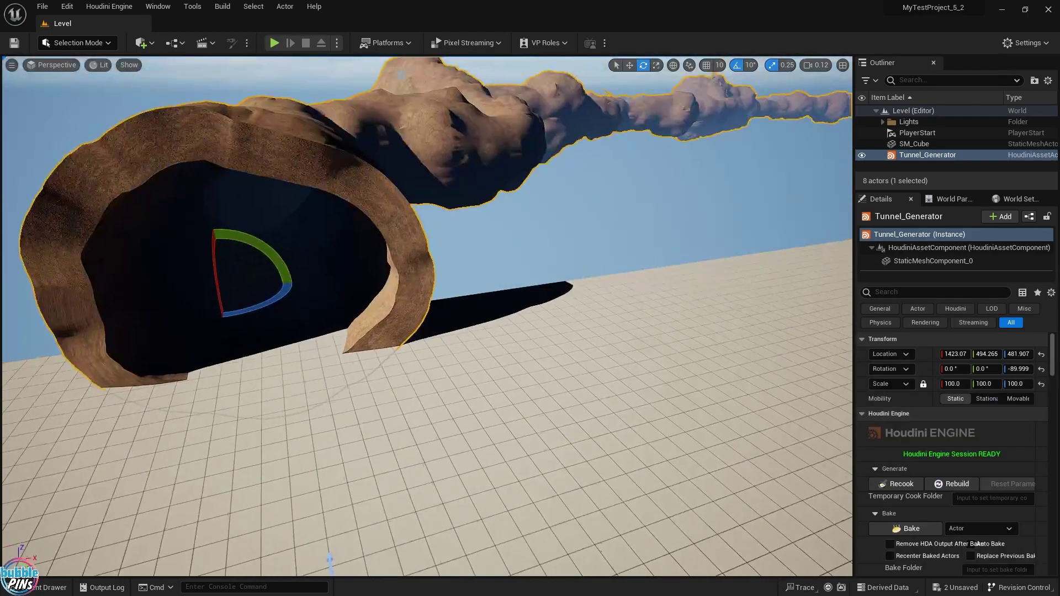
left_click(49, 591)
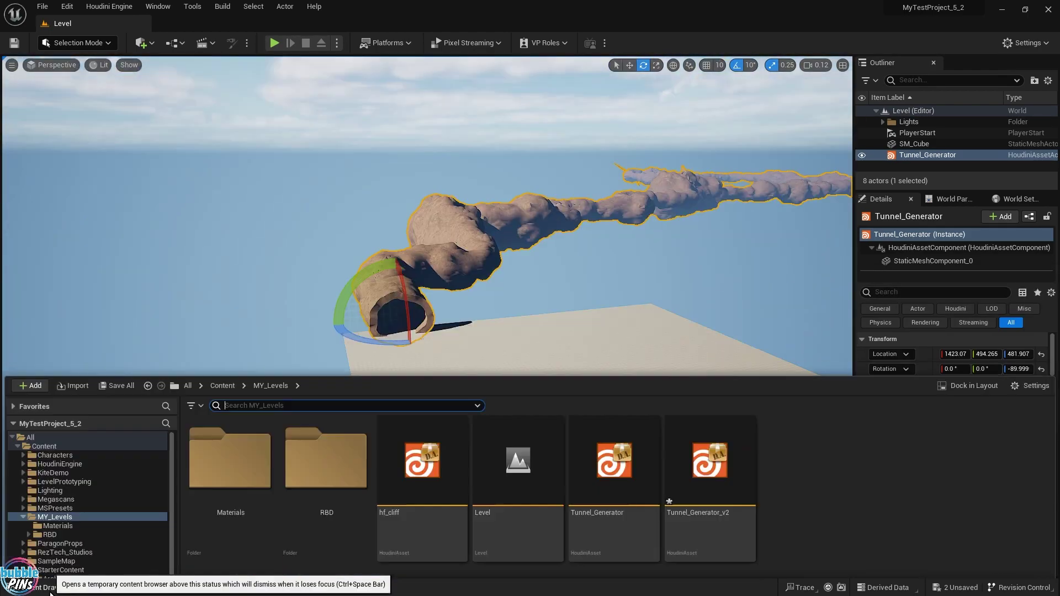
right_click(823, 411)
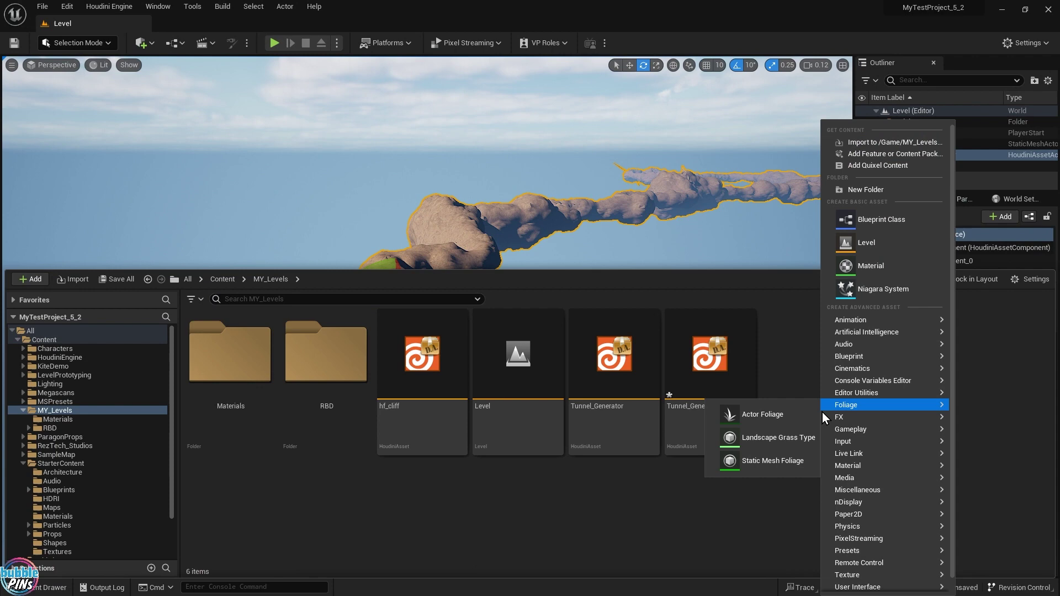
left_click(792, 364)
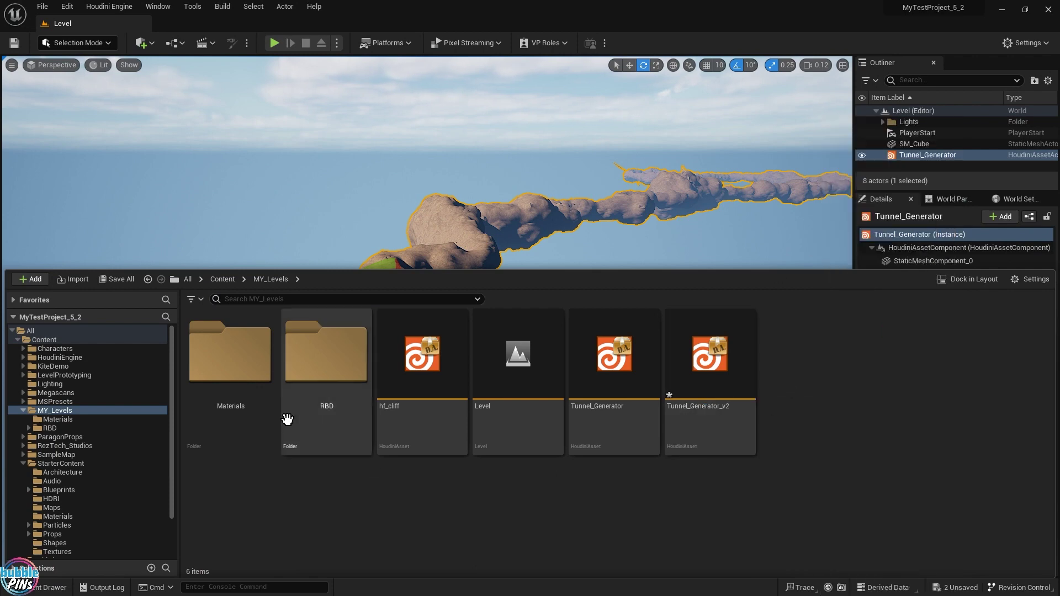
right_click(844, 418)
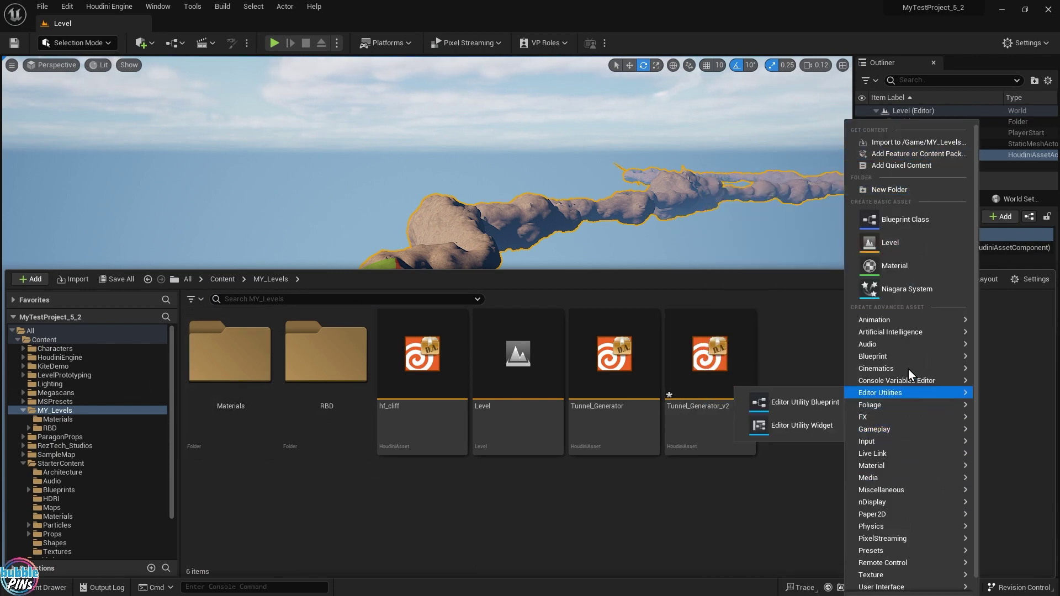
left_click(915, 248)
type("Level2")
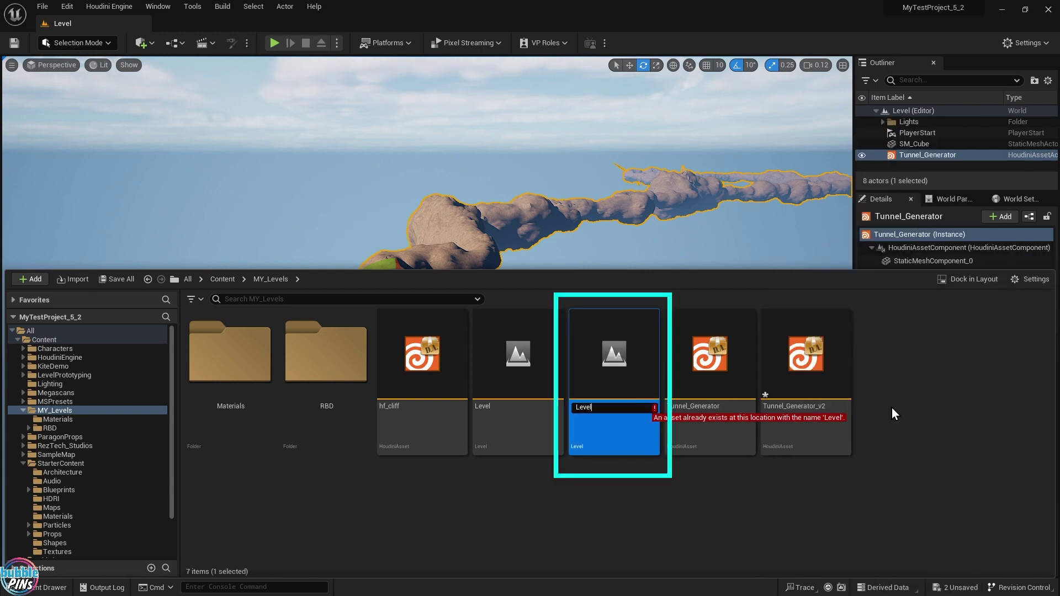
key("Return")
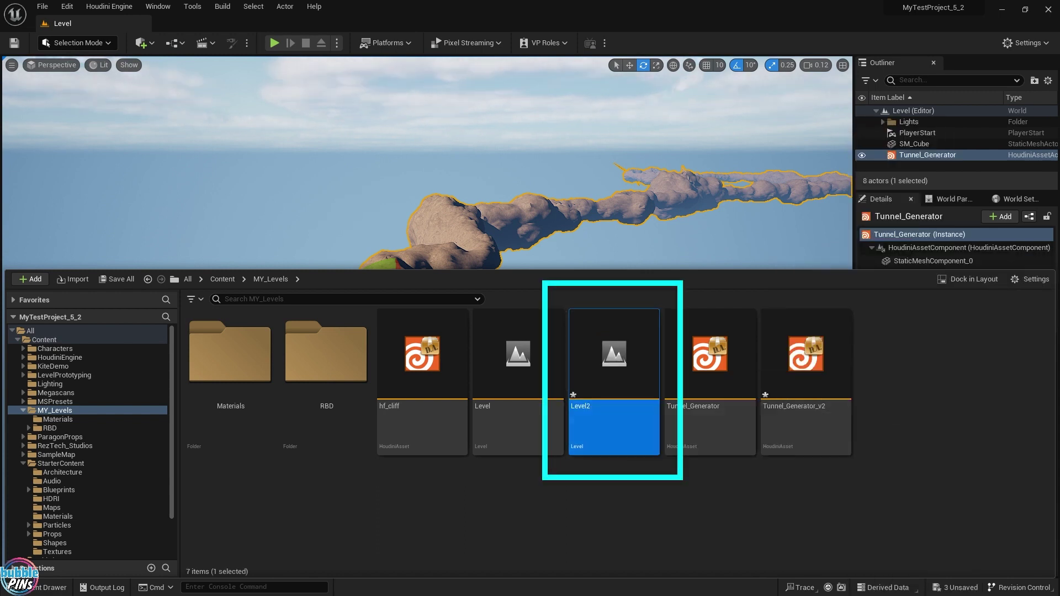
key("ctrl+shift+s")
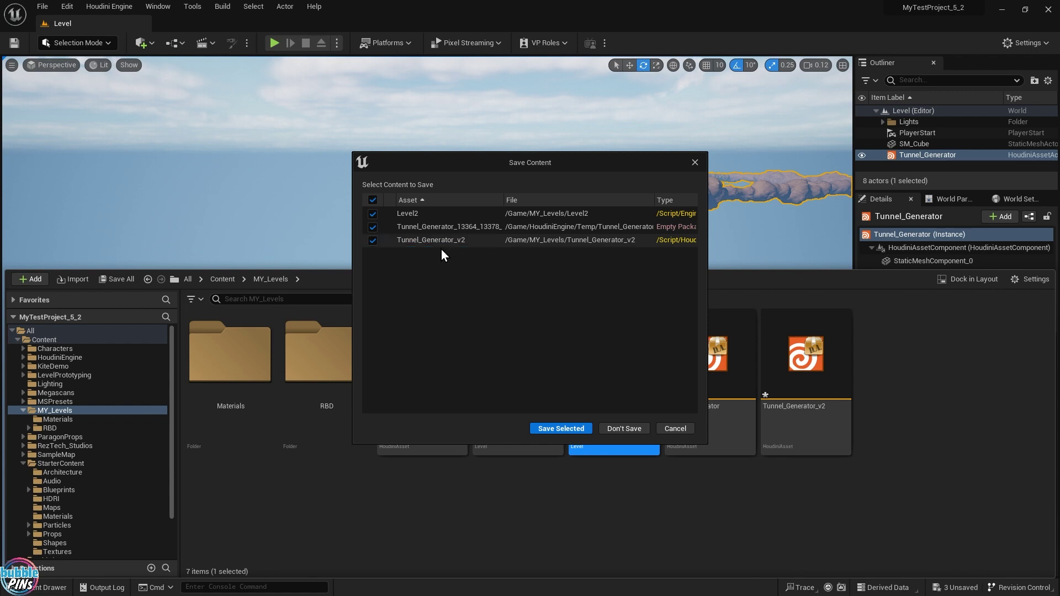
left_click(568, 429)
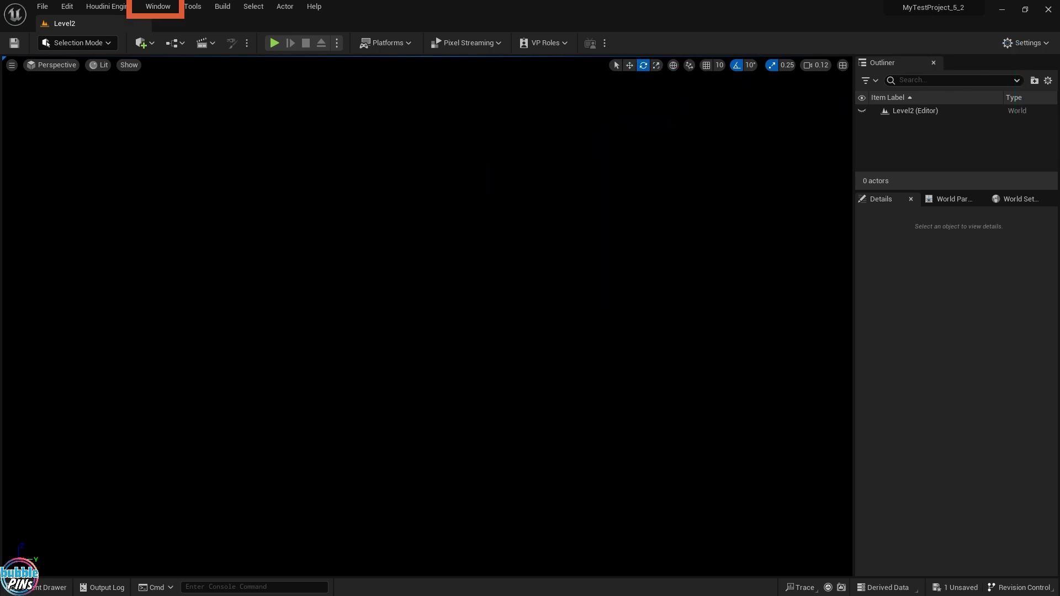
- Add a sky light, atmospheric light, sky atmosphere, volumetric cloud and height fog to Level2 with the Env. Light Mixer
left_click(156, 7)
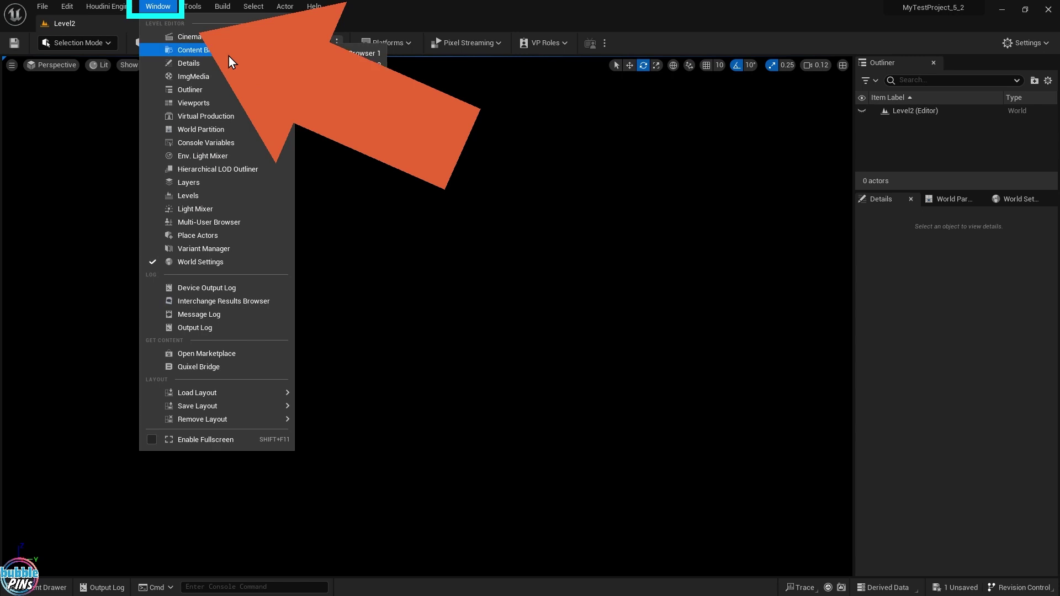
left_click(224, 160)
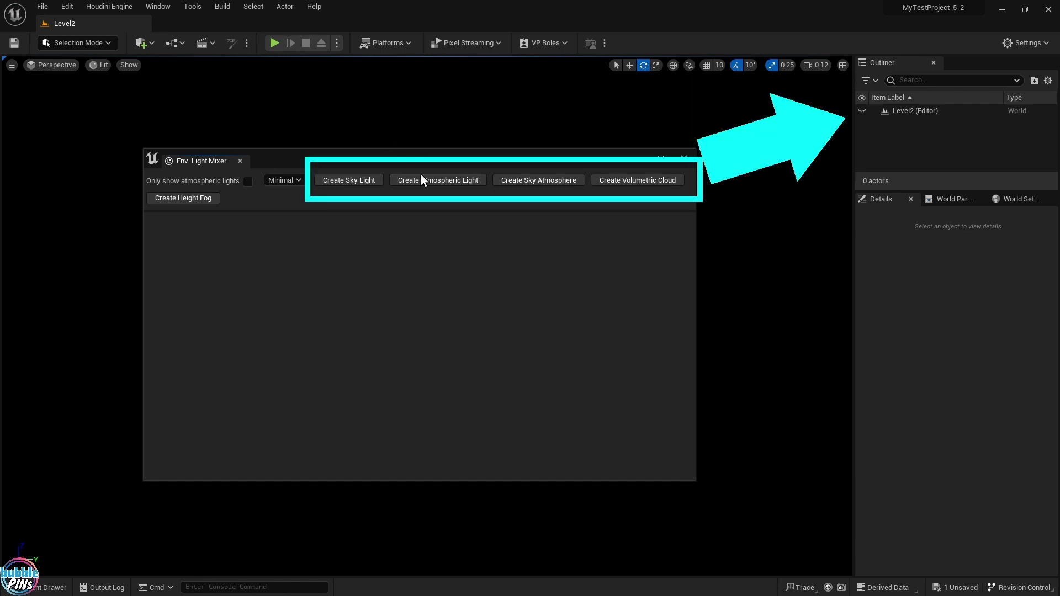
left_click(363, 183)
left_click(363, 183)
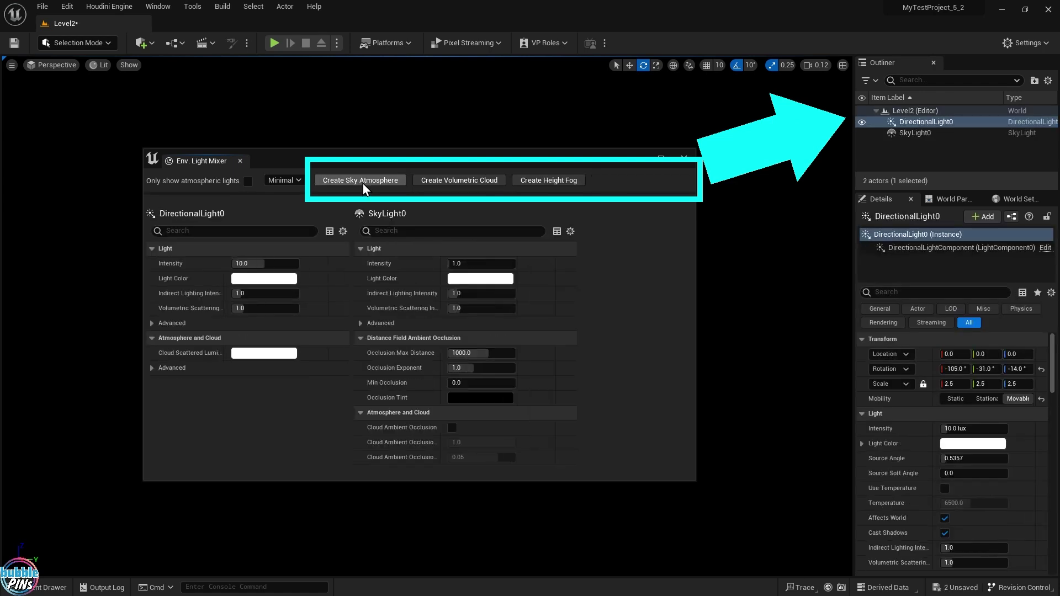
left_click(363, 183)
left_click(363, 184)
left_click(363, 184)
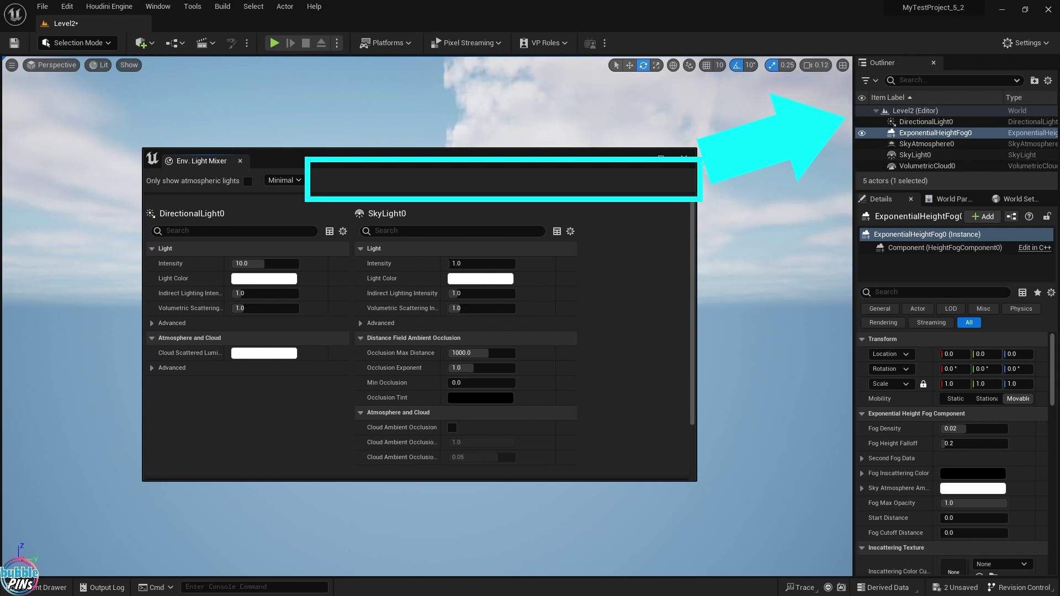
left_click(684, 157)
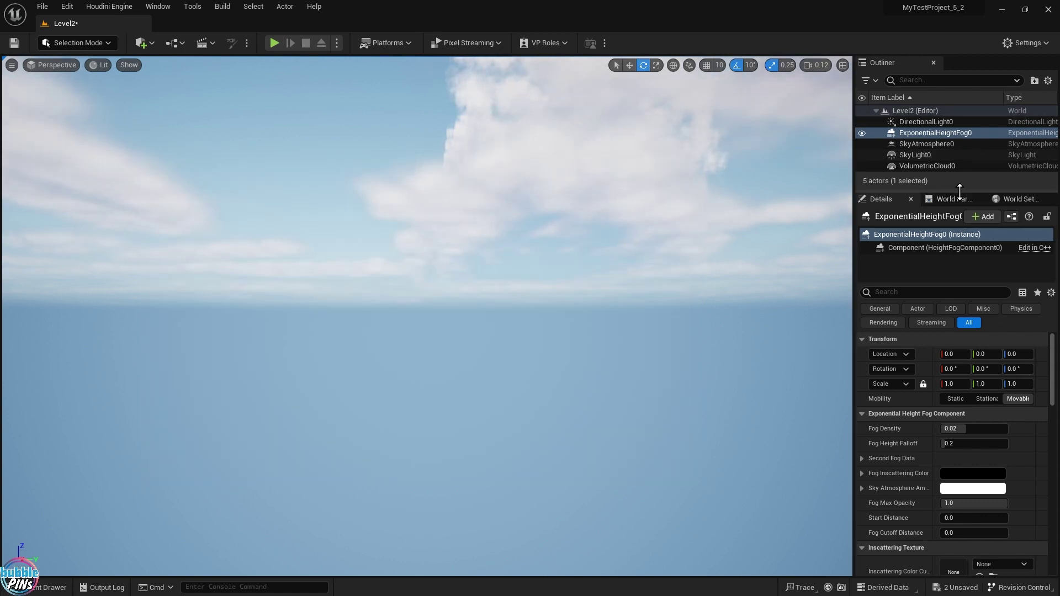
- Enlarge the Outliner area so it has more room for the level's actor list
left_click_drag(960, 191, 943, 309)
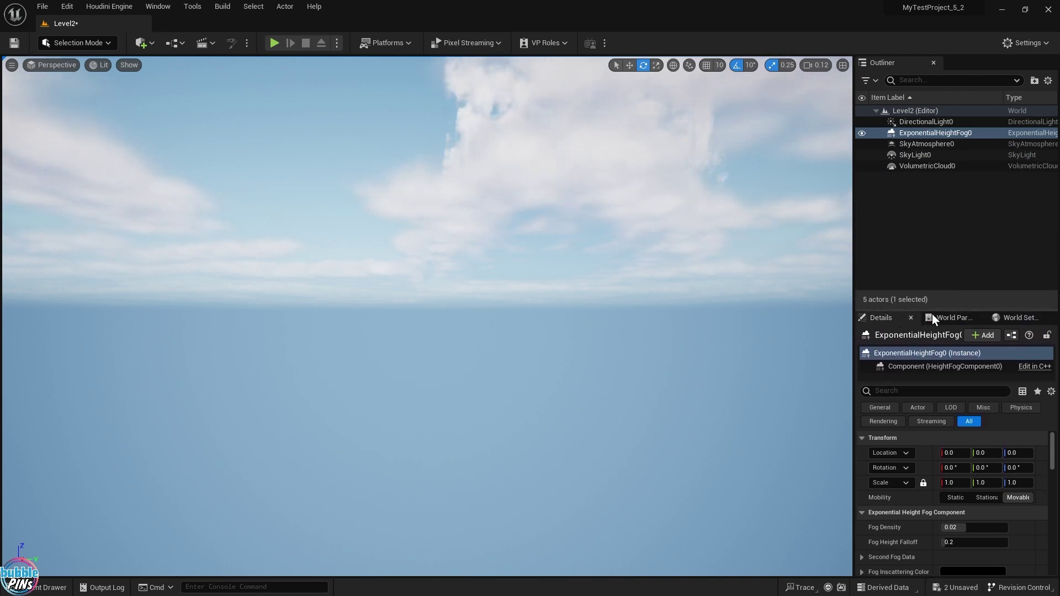
left_click_drag(939, 307, 948, 269)
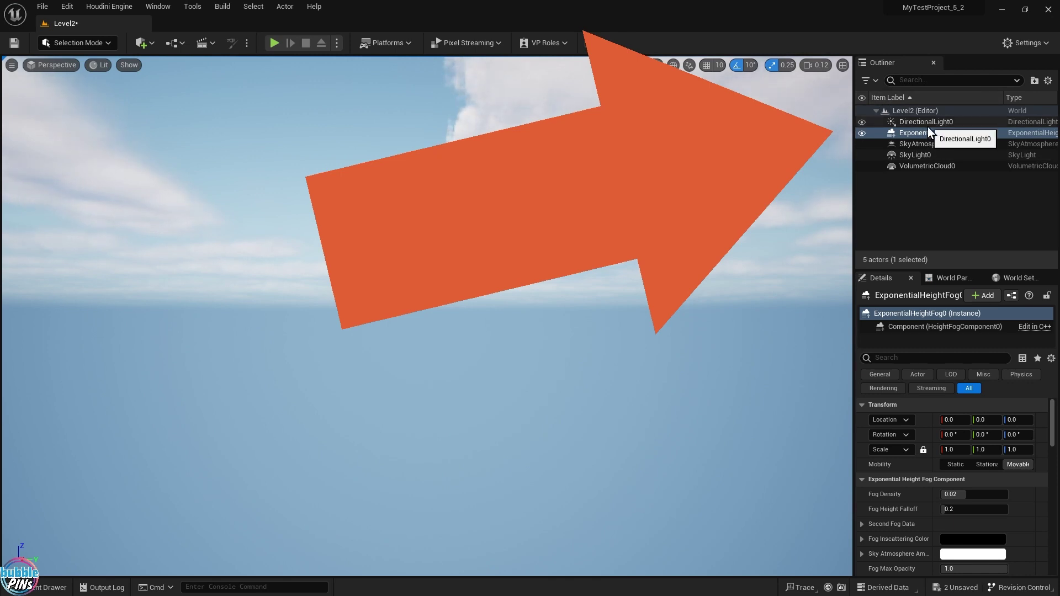
- Create a folder named Lights under Level2 in the Outliner
key("Escape")
left_click(899, 110)
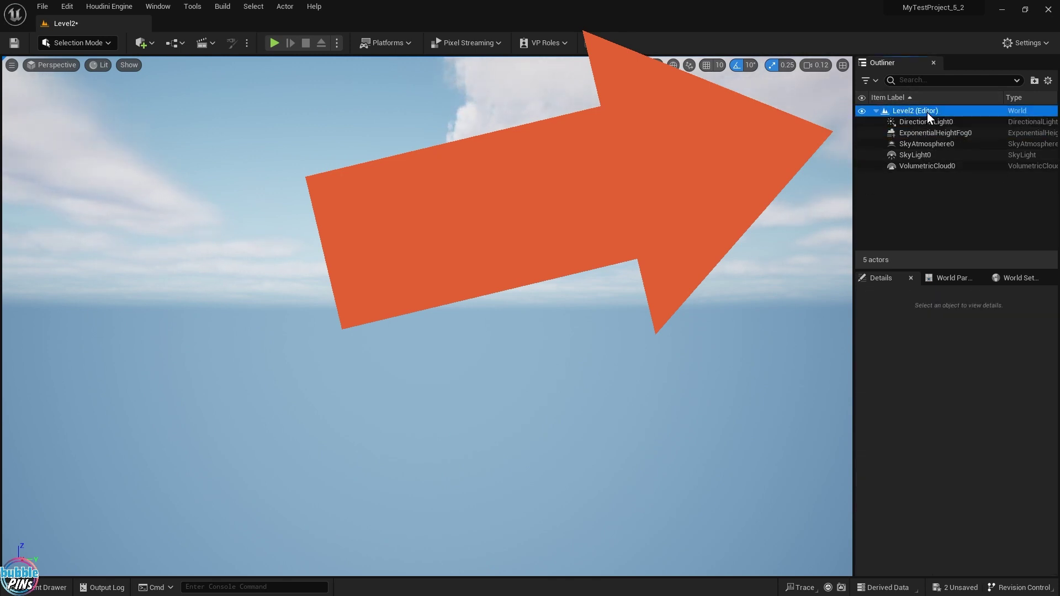
right_click(901, 108)
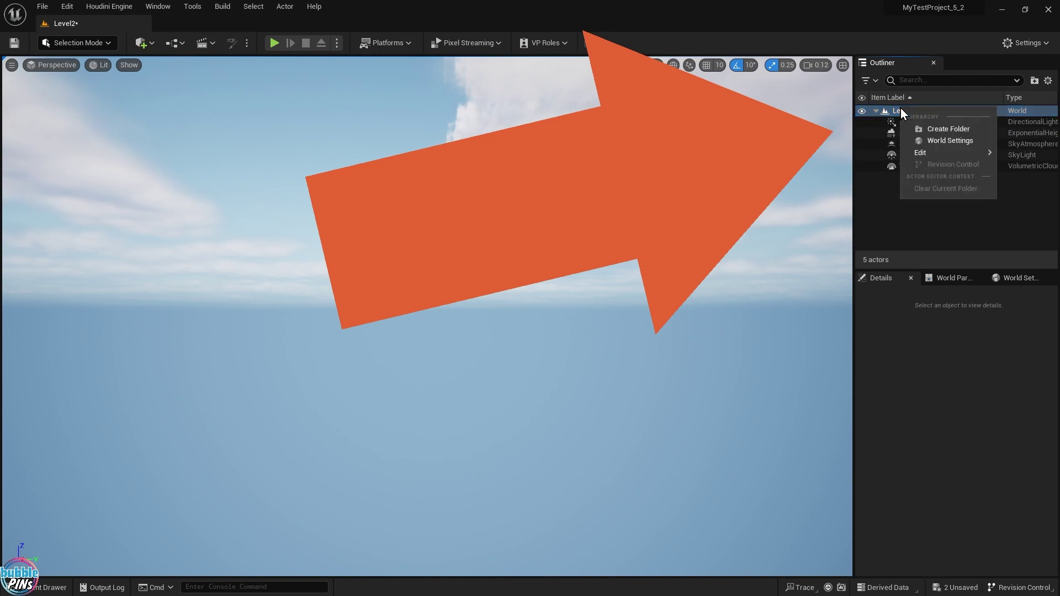
left_click(939, 131)
type("Lights")
key("Return")
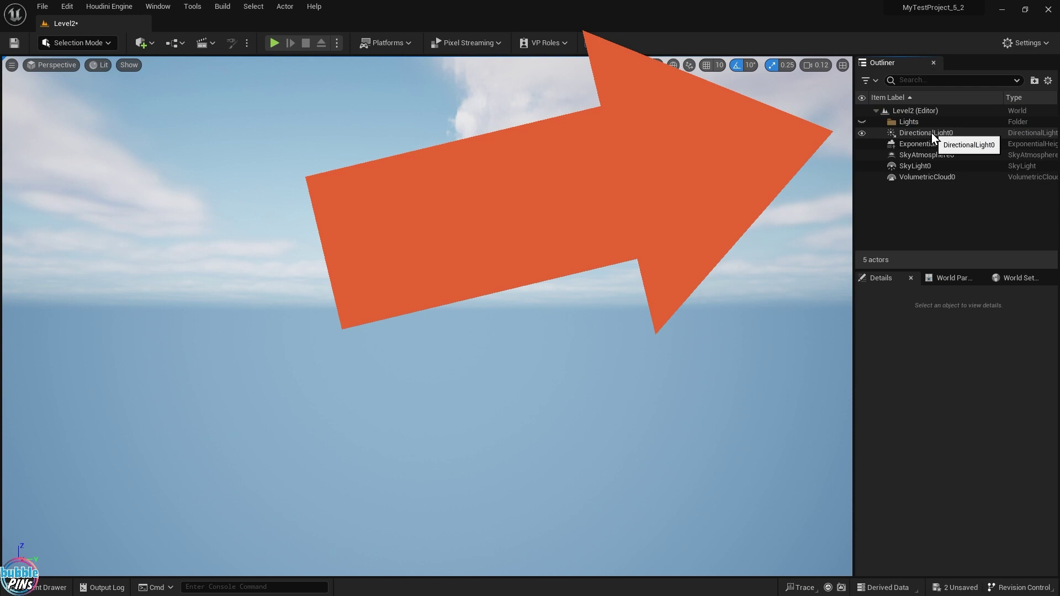
- Move the directional light, height fog, sky atmosphere, sky light and volumetric cloud into the Lights folder and collapse it
left_click(932, 132)
left_click(933, 177, "shift")
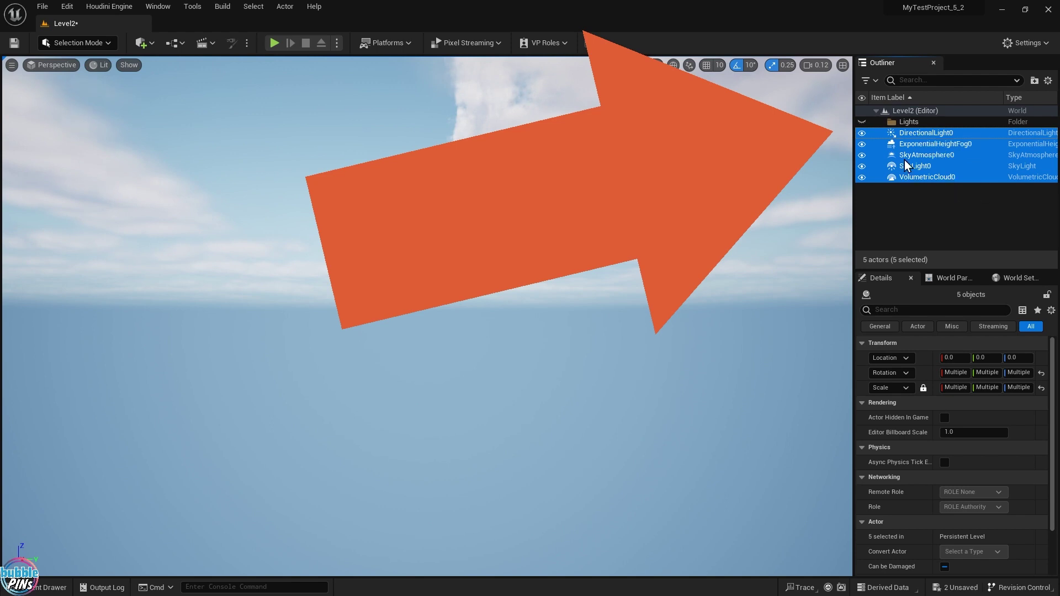
left_click(916, 134)
left_click(917, 177, "shift")
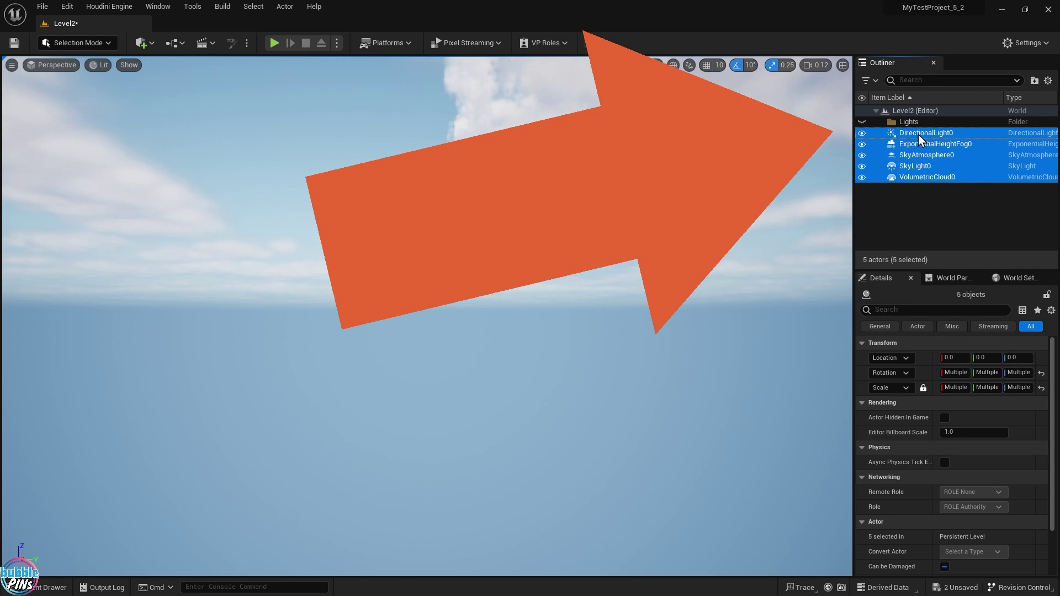
left_click_drag(918, 134, 912, 120)
left_click(882, 121)
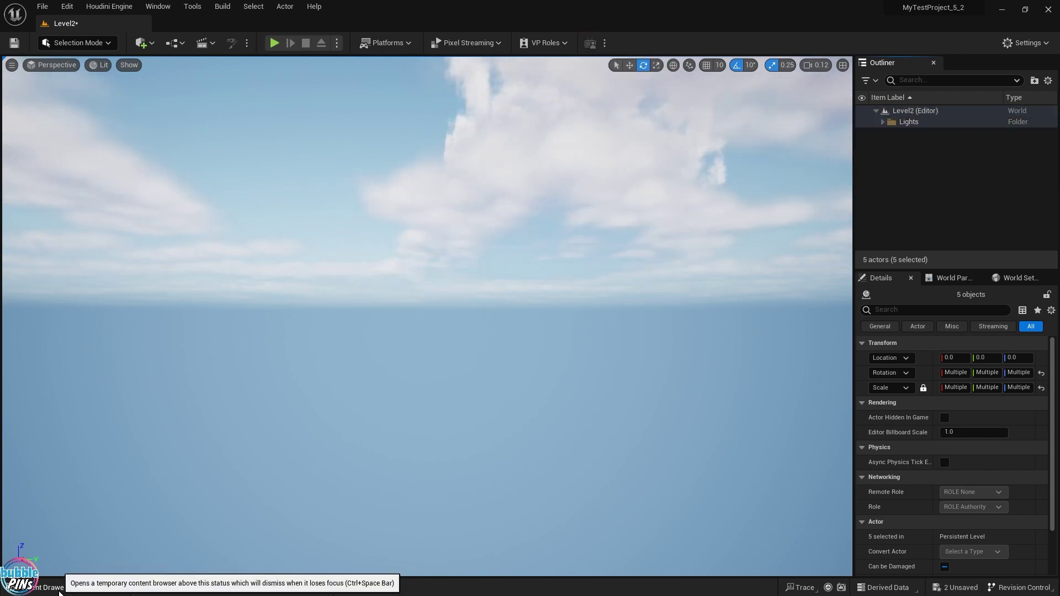
- Search the StarterContent folder for "cube" and place the Shape_Cube mesh in Level2
left_click(70, 588)
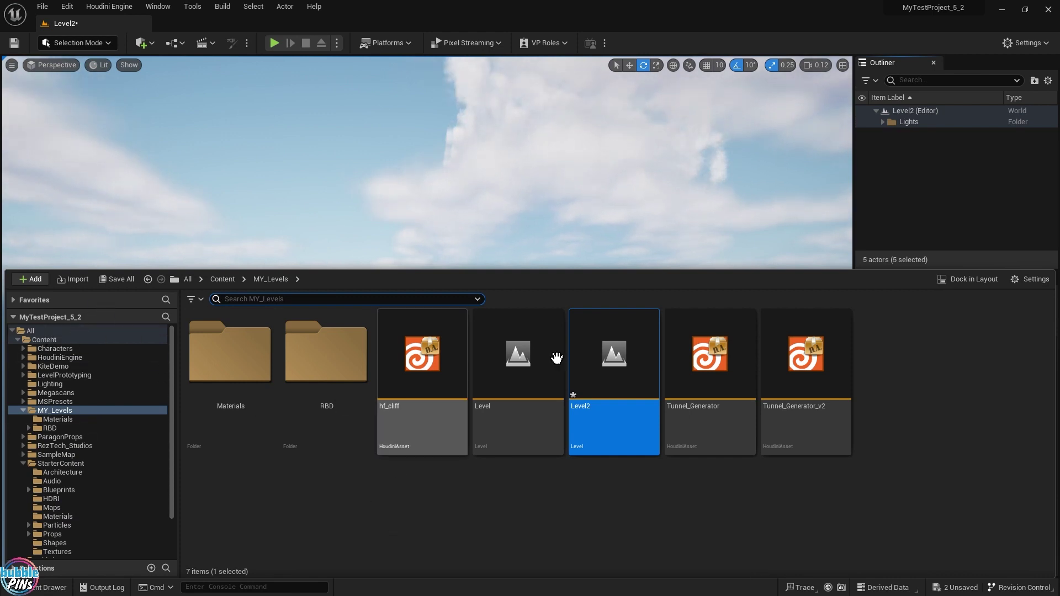
left_click(421, 131)
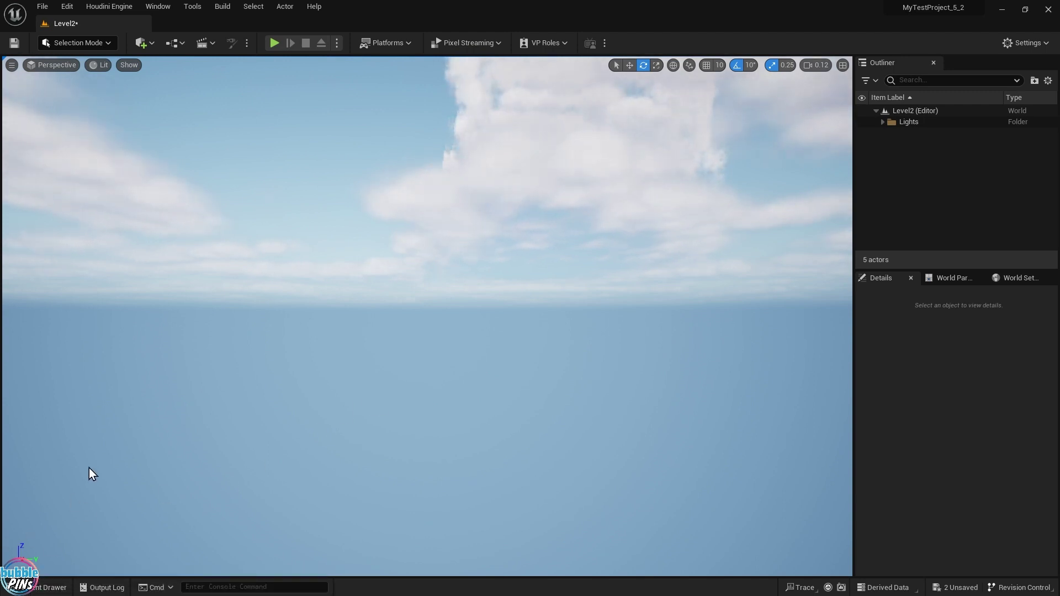
left_click(31, 591)
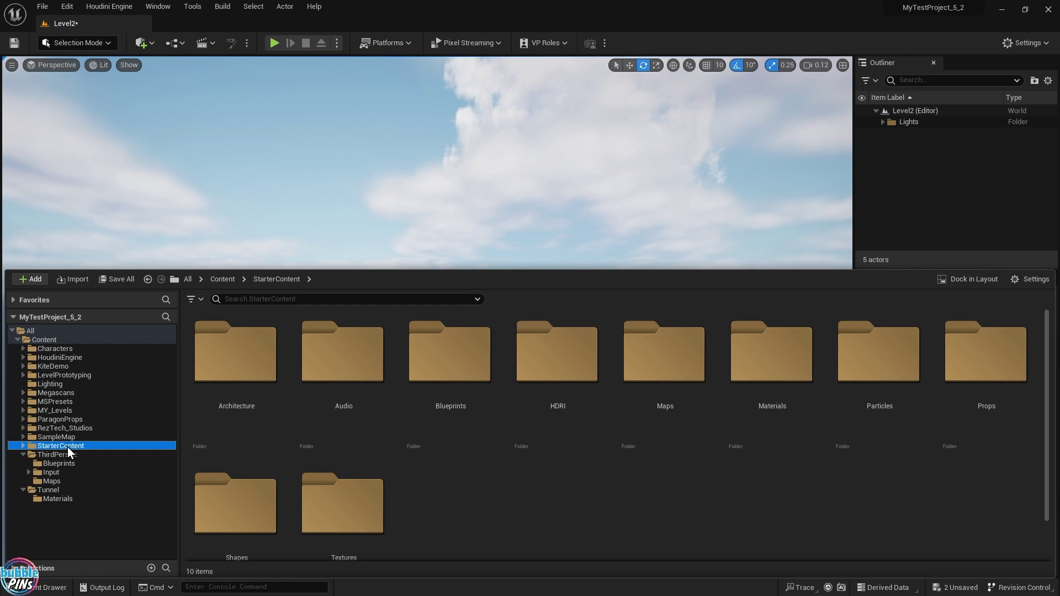
left_click(303, 298)
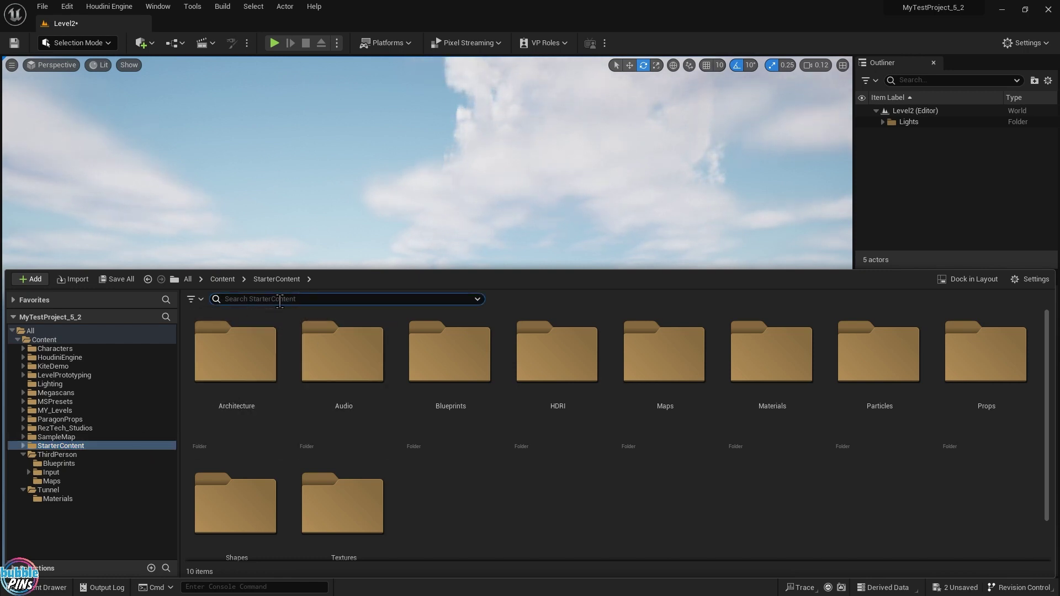
type("cube")
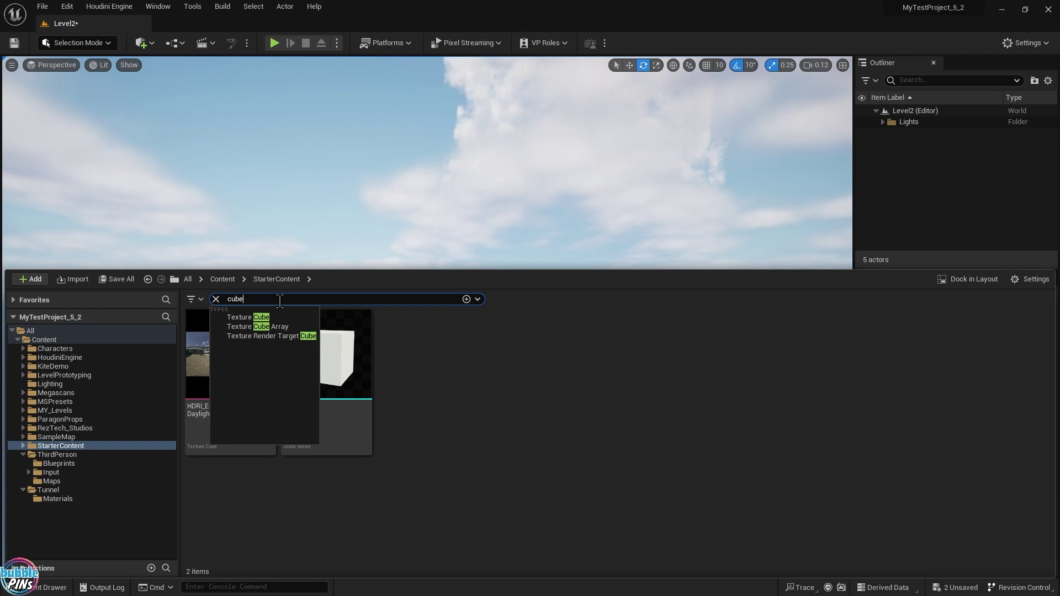
left_click(415, 349)
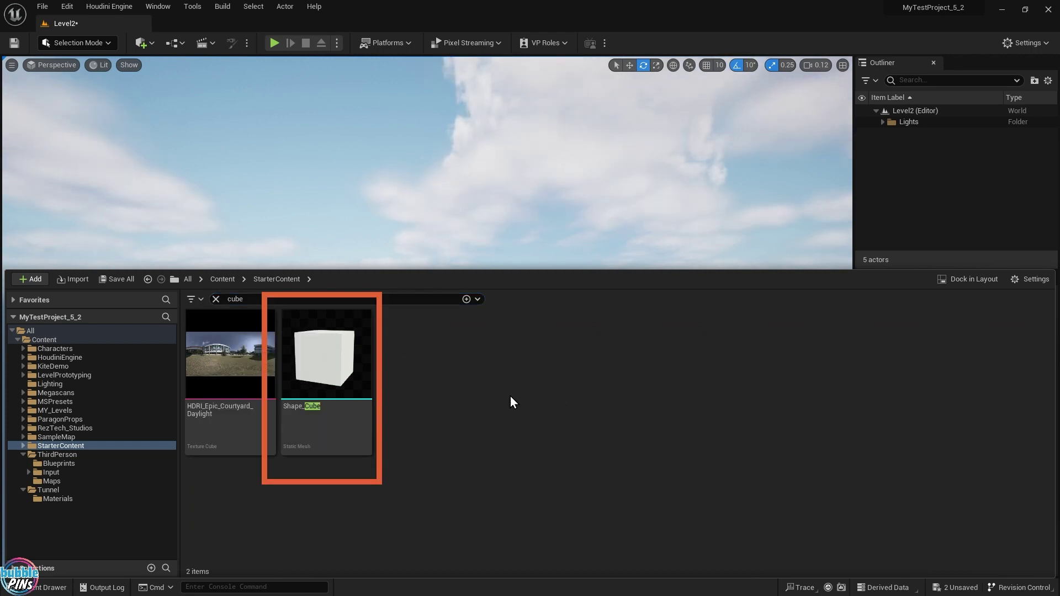
left_click_drag(339, 367, 497, 319)
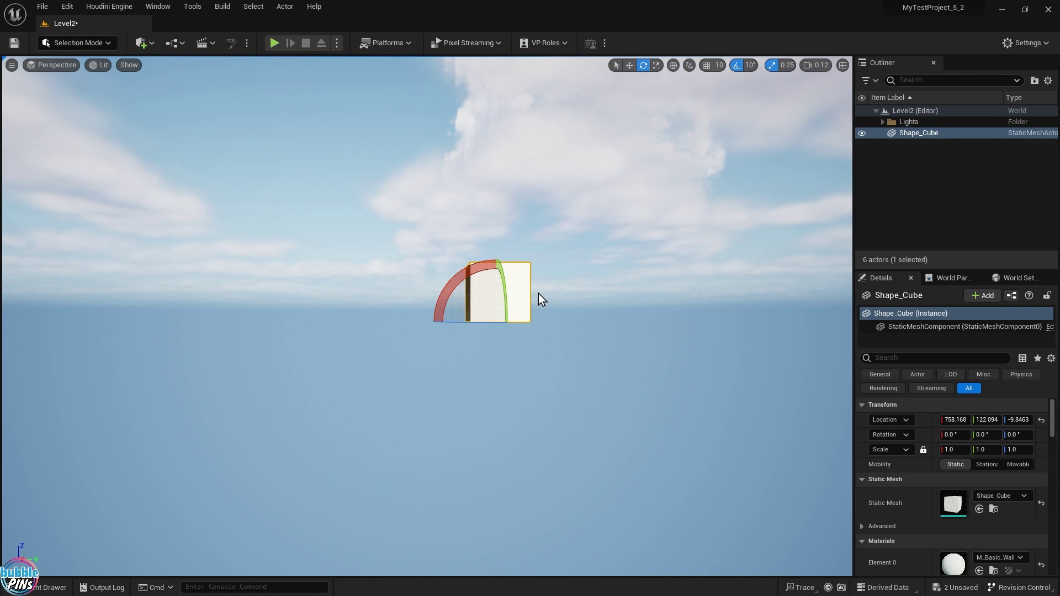
- Go through the select, move and rotate modes for Shape_Cube and leave the Scale mode active
scroll(581, 296, "up", 4)
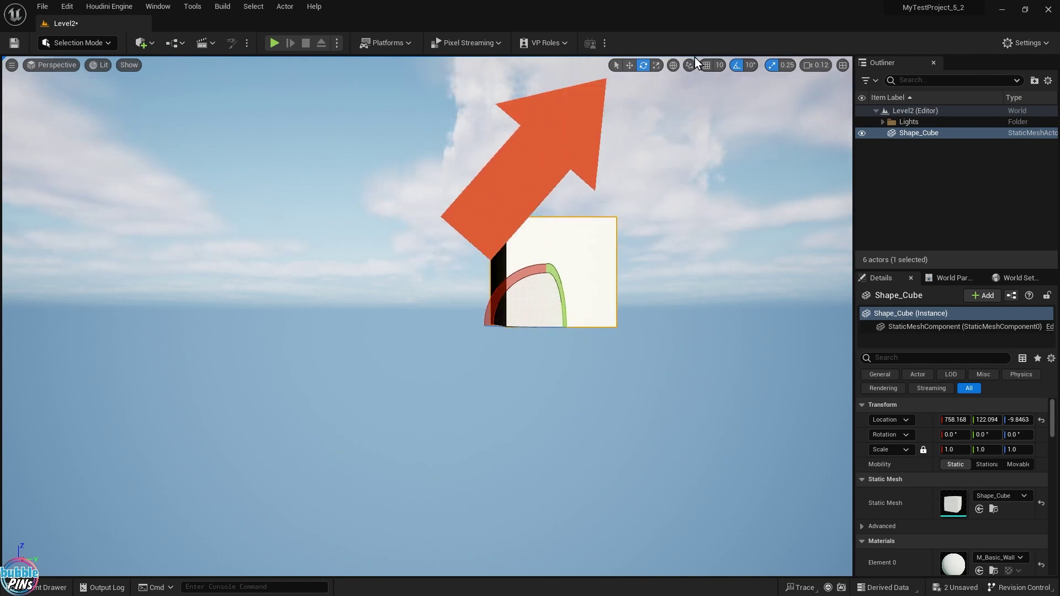
left_click(615, 65)
left_click(629, 65)
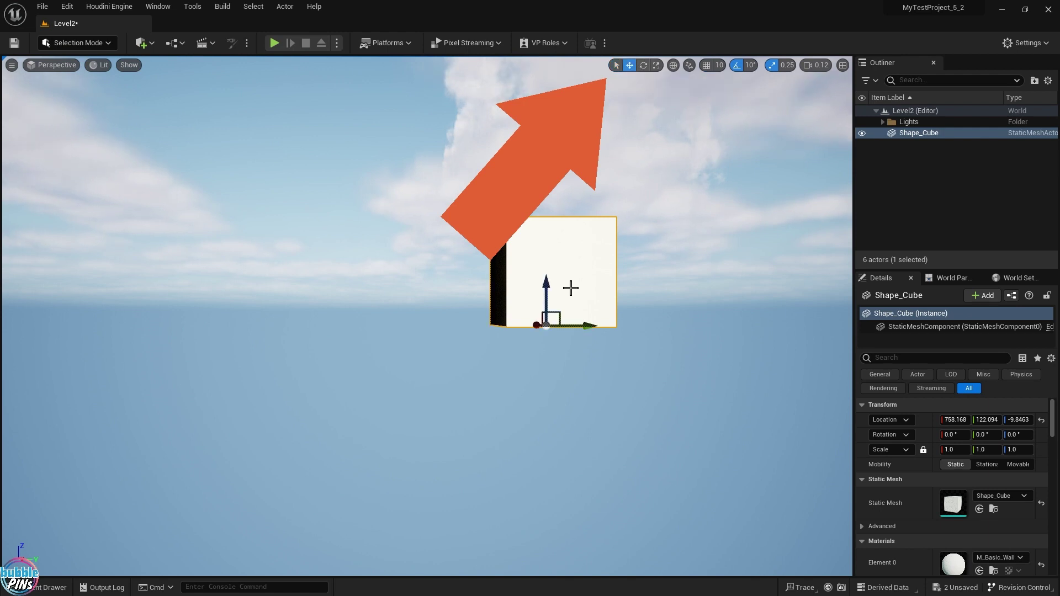
left_click(644, 65)
left_click(655, 65)
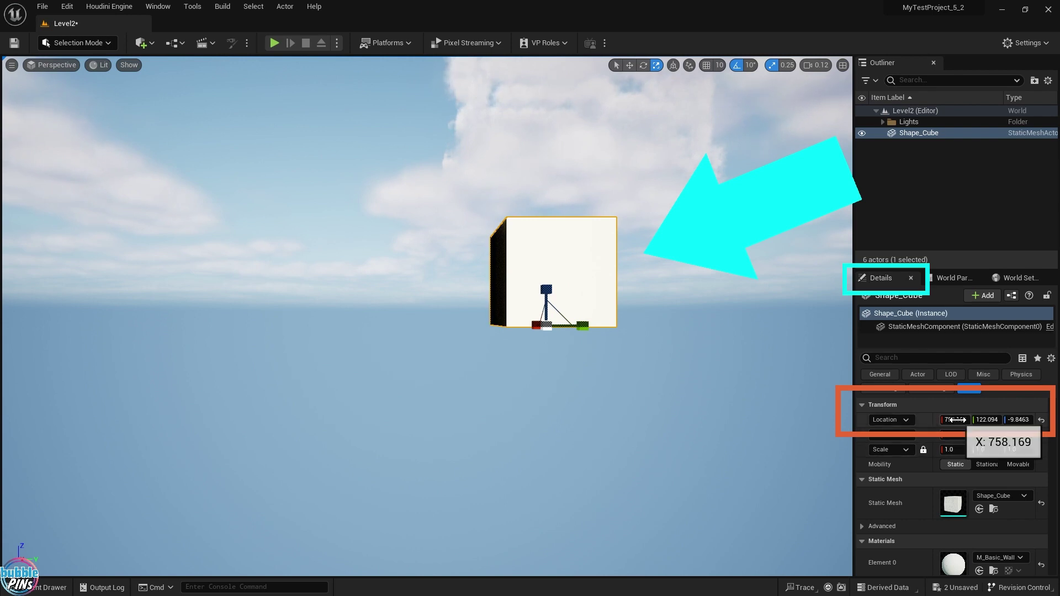
- Reset Shape_Cube's location to the world origin and frame the cube from above with space around it
left_click(1042, 421)
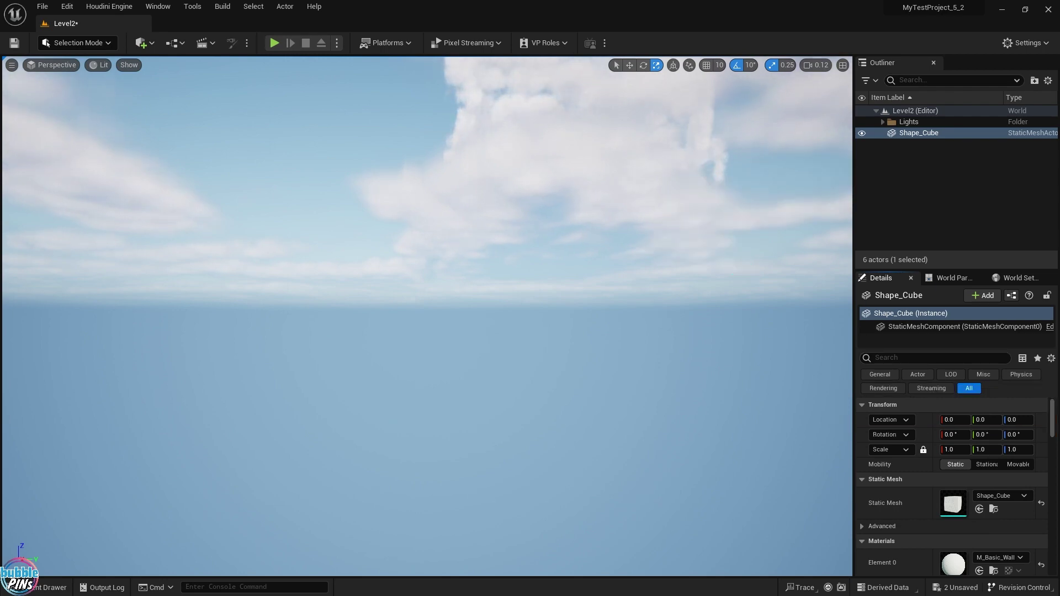
right_click_drag(657, 316, 641, 447)
key("f")
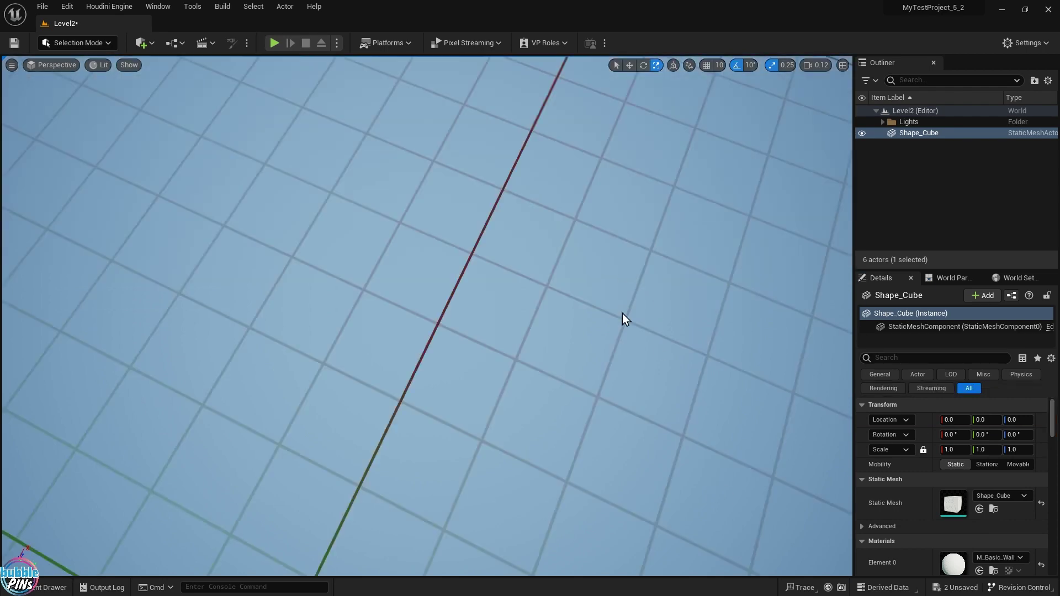
scroll(605, 340, "down", 5)
scroll(605, 343, "down", 6)
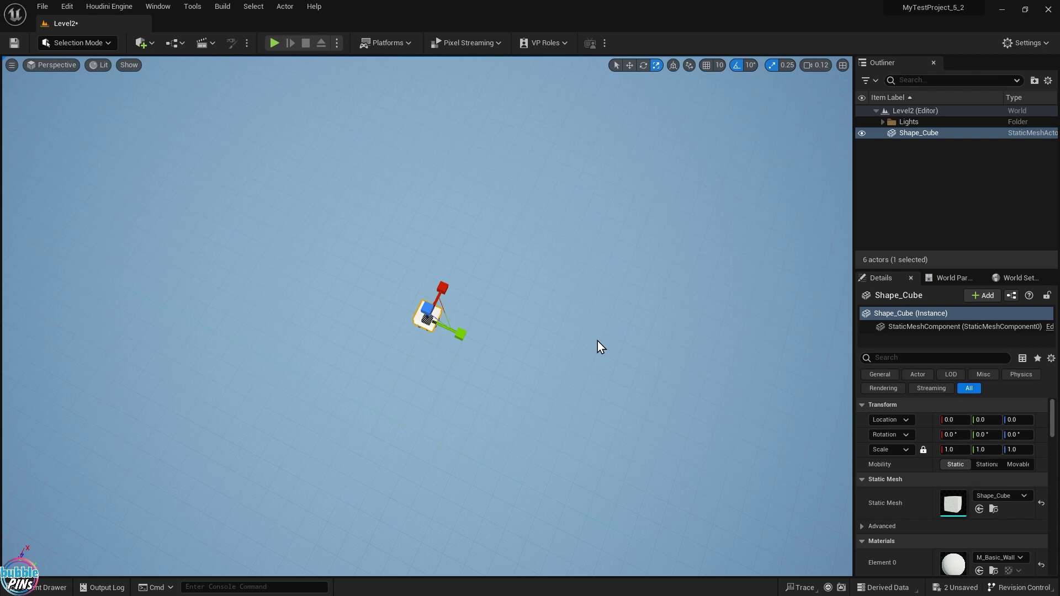
- Deselect Shape_Cube and turn the view away, reselect it from the Outliner and focus the viewport on it again
left_click(649, 273)
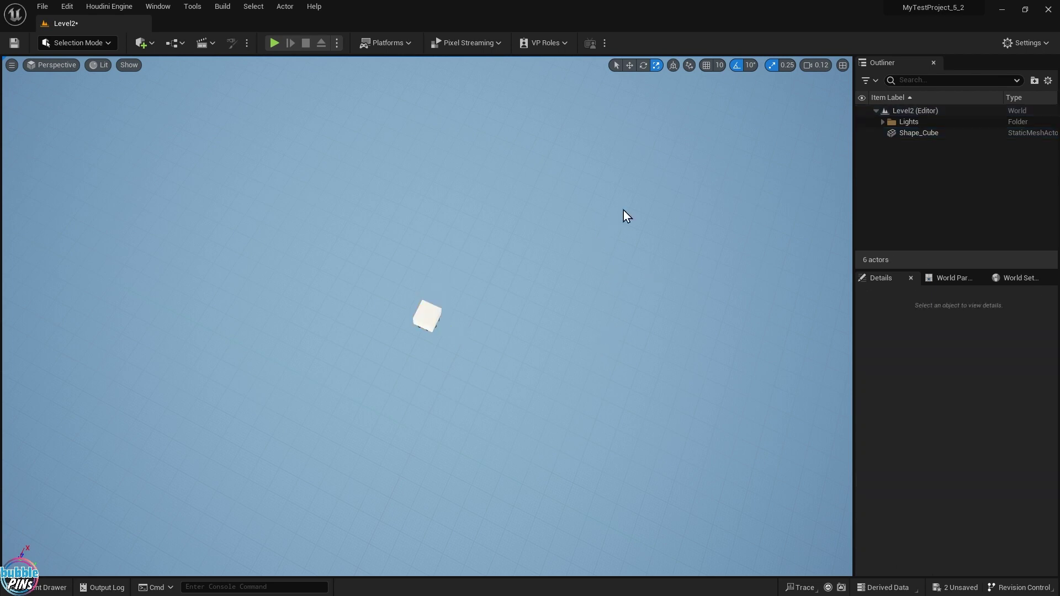
right_click_drag(581, 290, 735, 144)
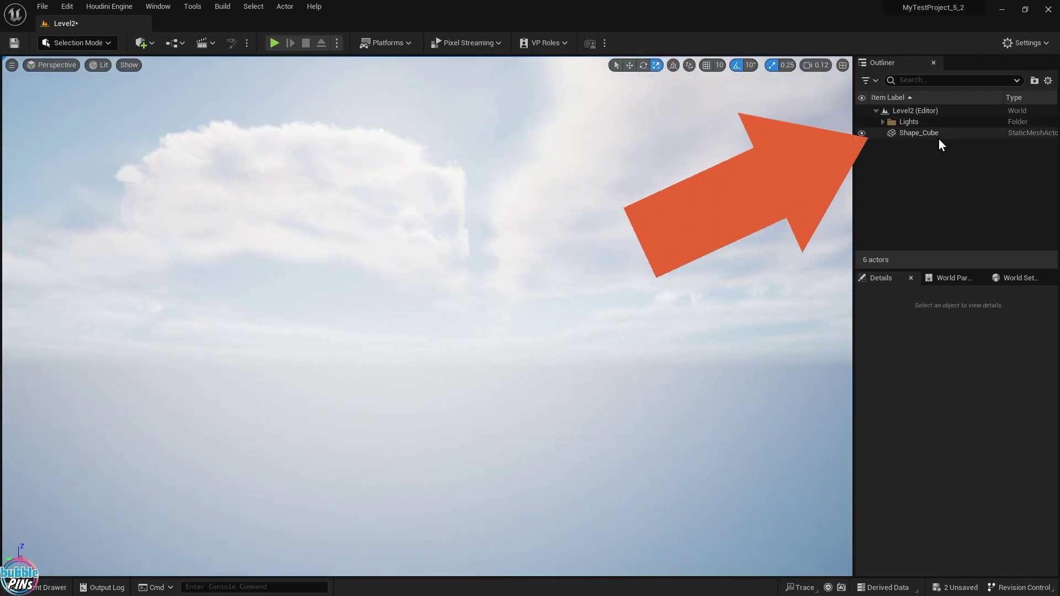
left_click(938, 144)
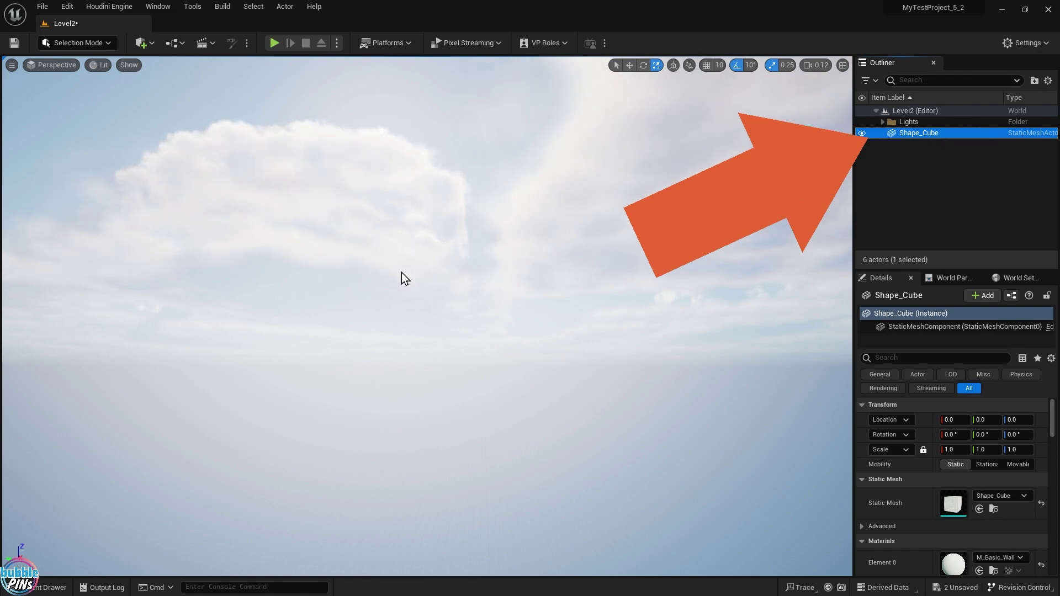
key("f")
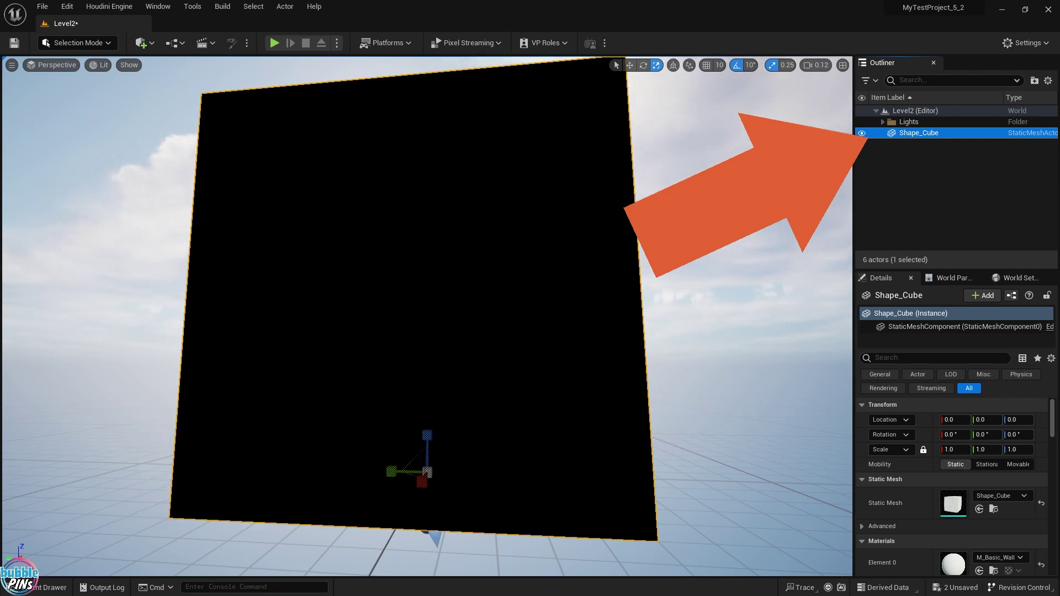
right_click_drag(726, 300, 683, 345)
scroll(610, 295, "down", 10)
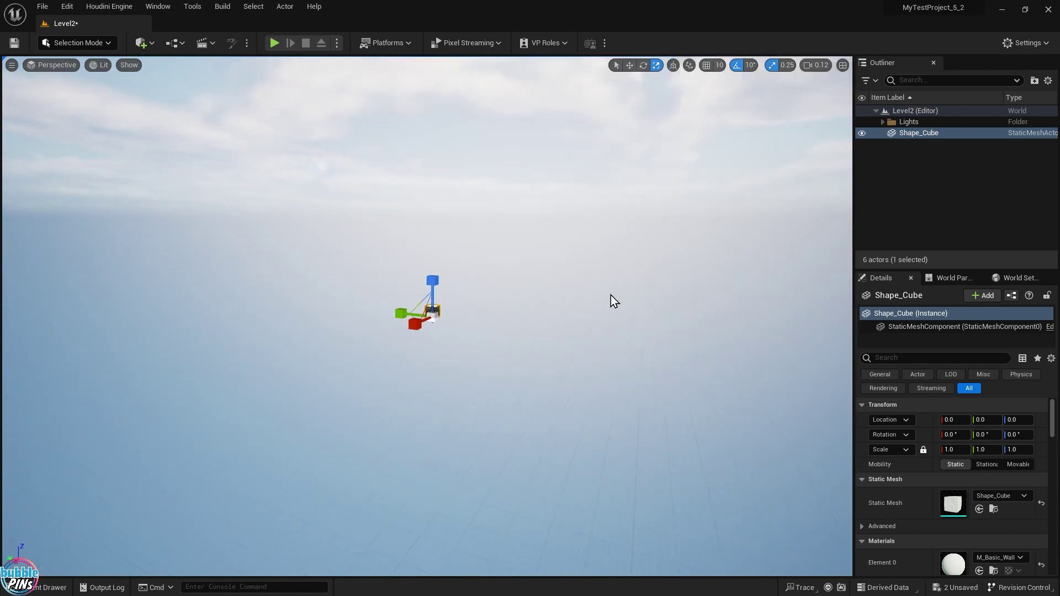
- Scale Shape_Cube freehand into a long flat strip, about 14.5 in X and 0.25 in Z
right_click_drag(611, 295, 493, 277)
key("d")
left_click_drag(466, 269, 511, 273)
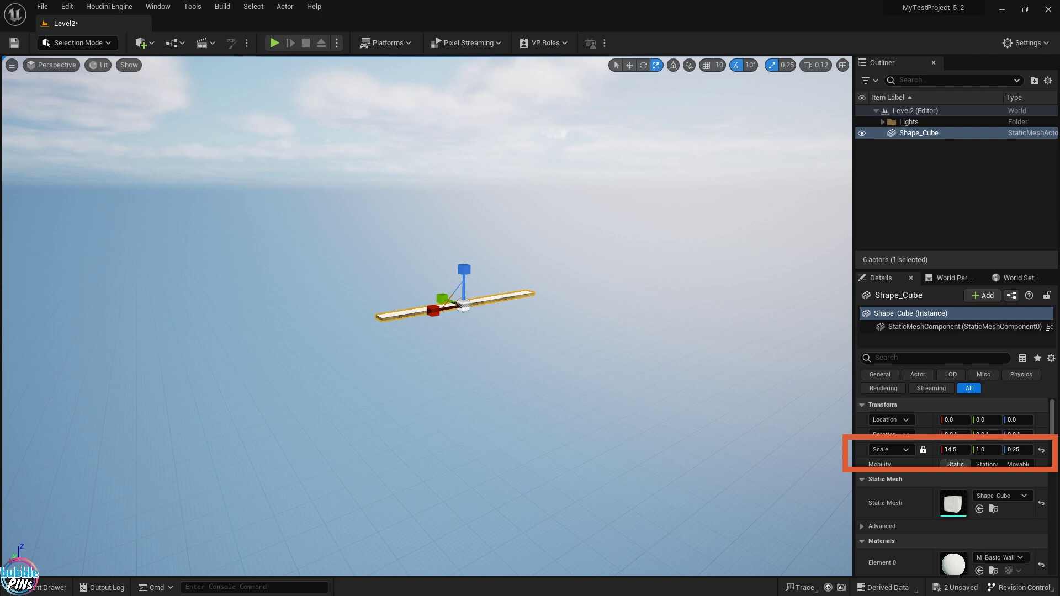
- Enter a scale of 100 for Shape_Cube's X and Y with the scale ratio still locked
left_click(954, 449)
type("100")
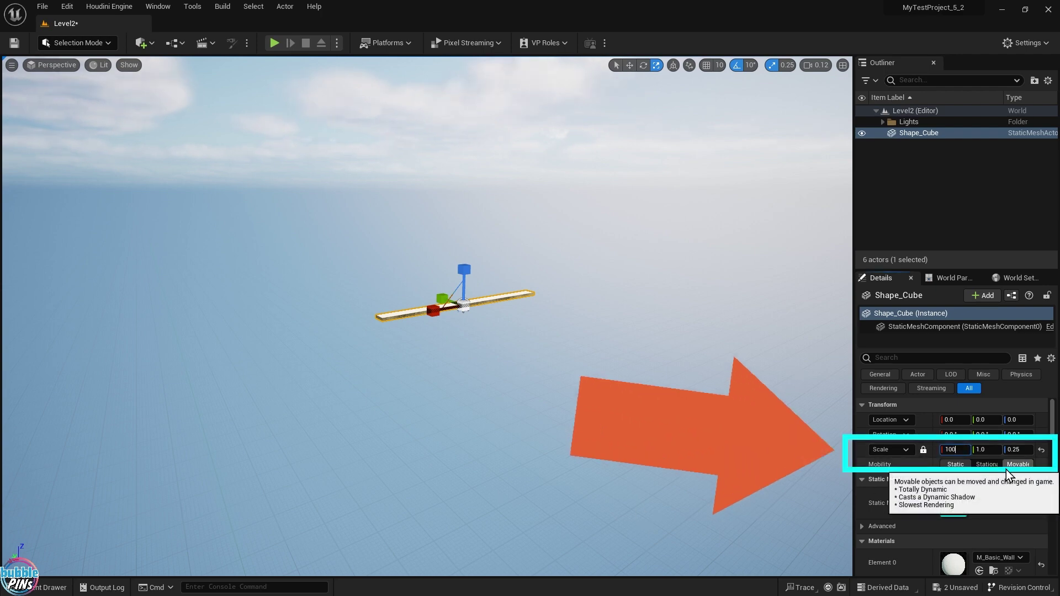
key("Tab")
type("100")
key("Return")
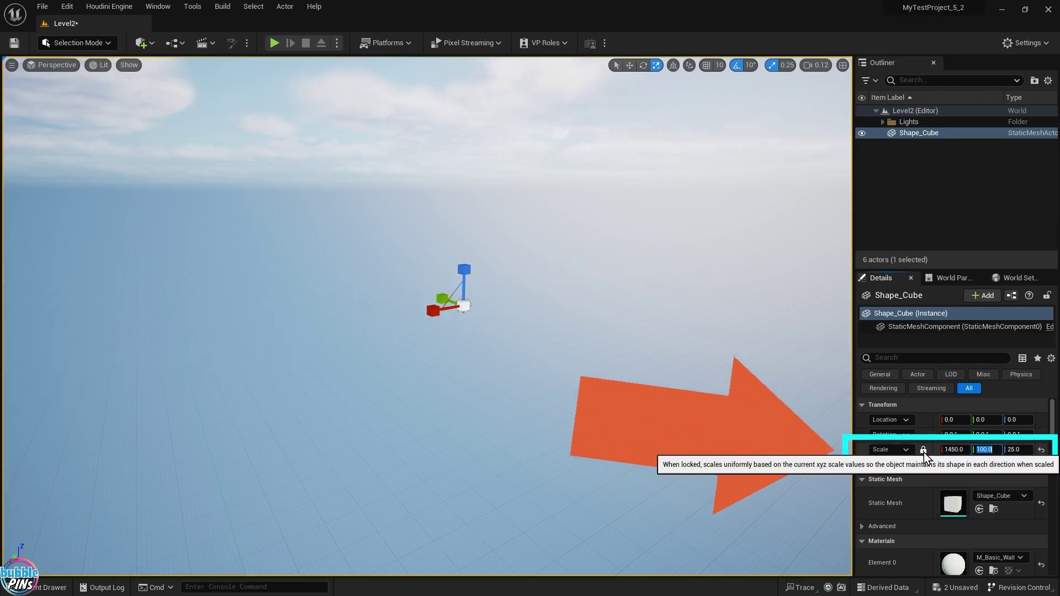
- Unlock Shape_Cube's scale ratio and set its X scale to 100 and Z scale to 0.5 to form a ground slab
left_click(924, 450)
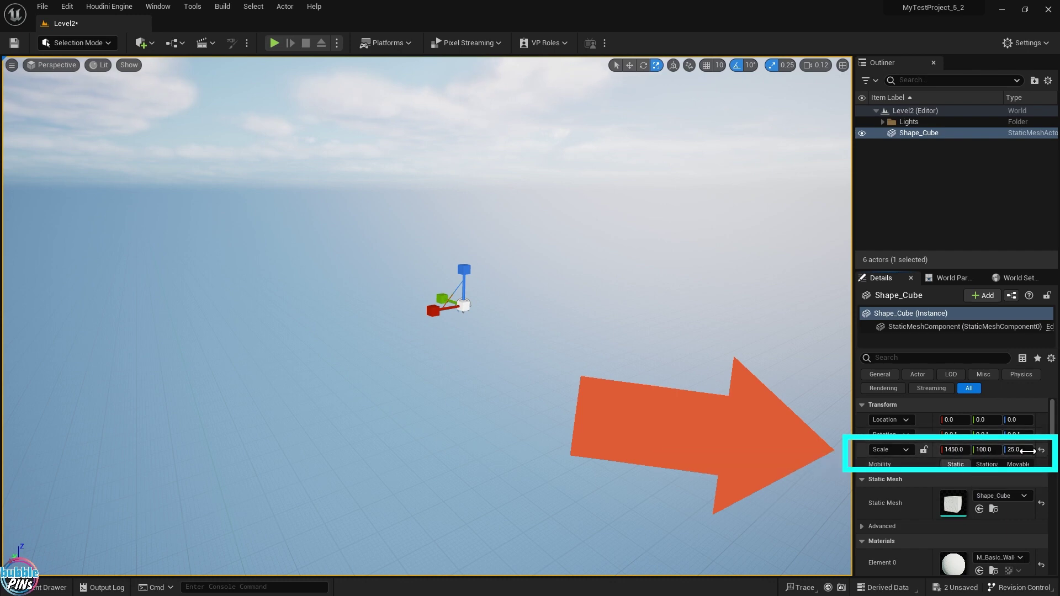
left_click(958, 450)
type("1")
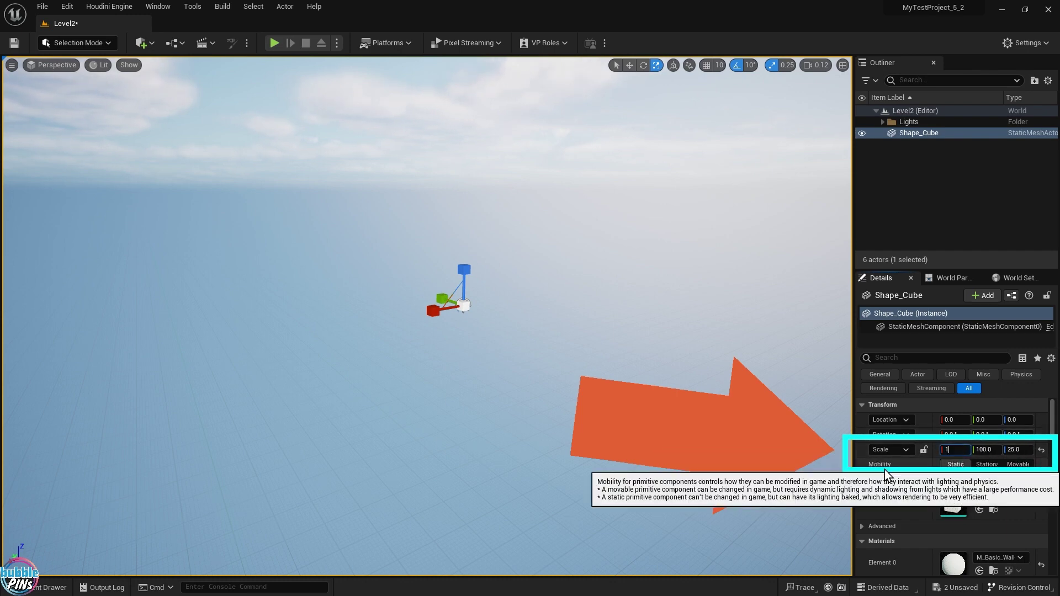
type("00")
key("Tab")
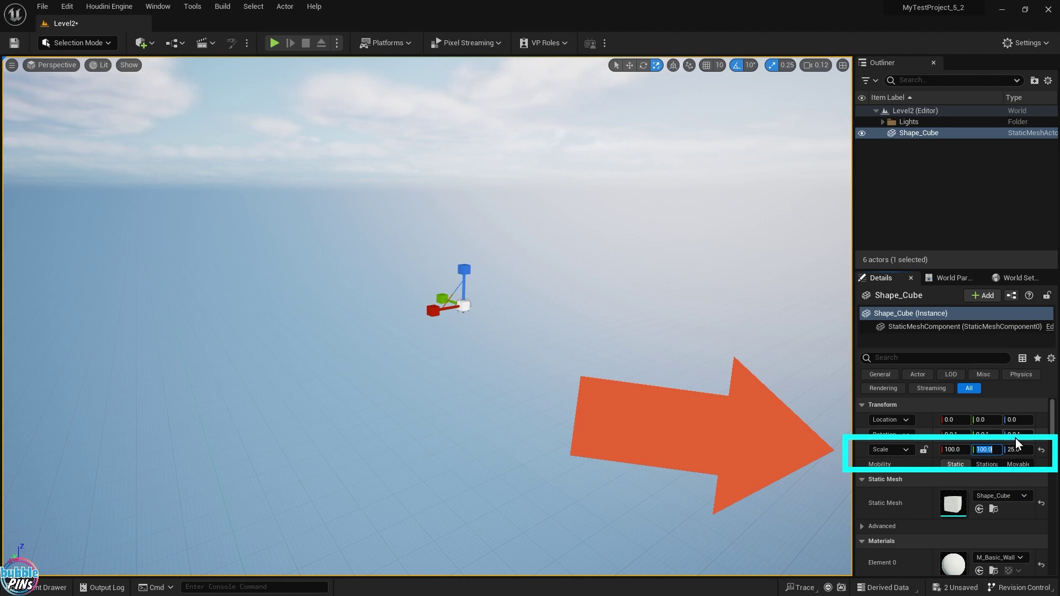
key("Tab")
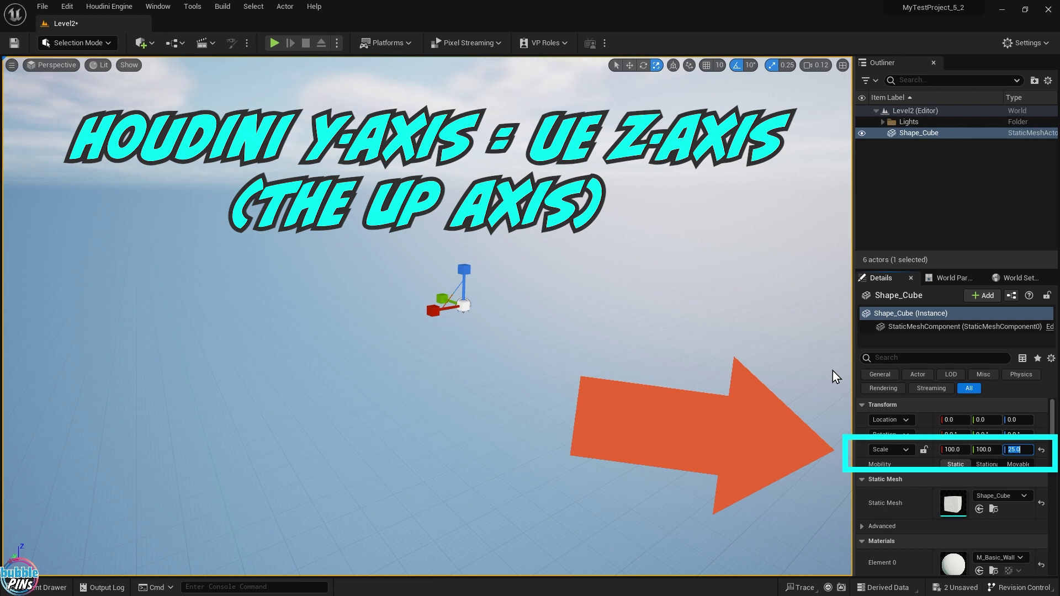
type("0.5")
key("Return")
right_click_drag(428, 316, 384, 326)
right_click_drag(469, 292, 584, 260)
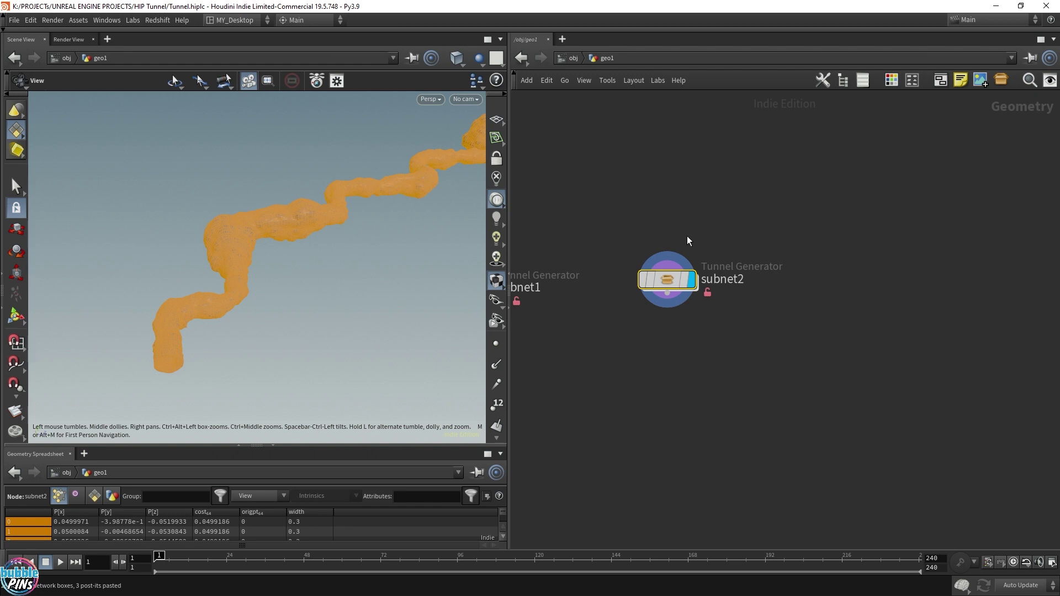
- Look over the Tunnel Generator subnet2 node in Houdini and return to Unreal Engine
key("ctrl+v")
middle_click_drag(794, 223, 732, 219)
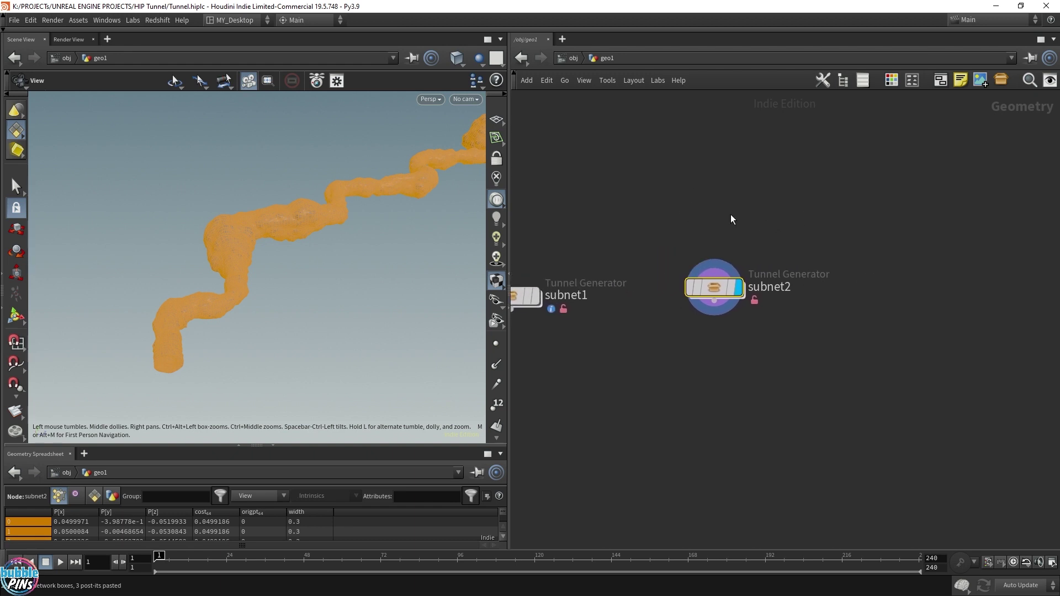
left_click(996, 7)
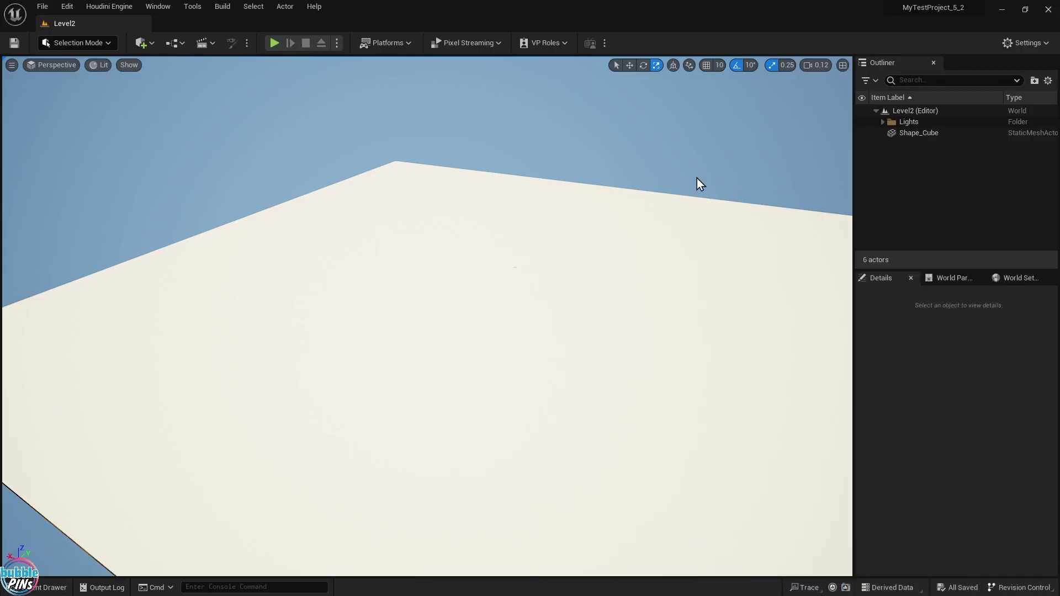
- Place the Tunnel_Generator_v2 Houdini asset from the MY_Levels folder onto the ground slab in the level
mouse_move(697, 178)
right_mouse_down()
mouse_move(613, 138)
mouse_move(697, 177)
right_mouse_up()
left_click(50, 588)
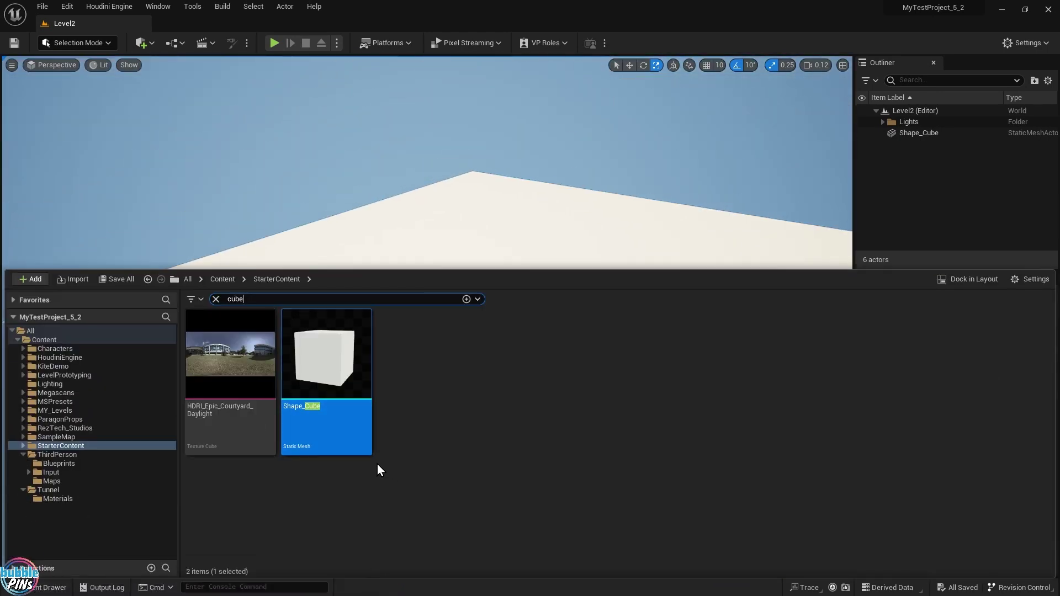
left_click(217, 299)
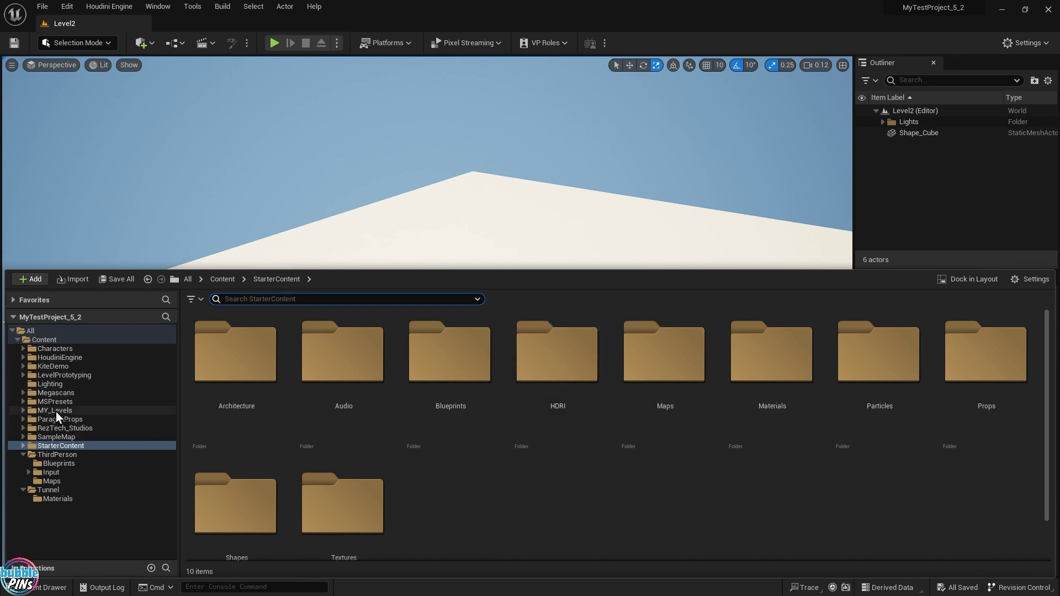
left_click(42, 411)
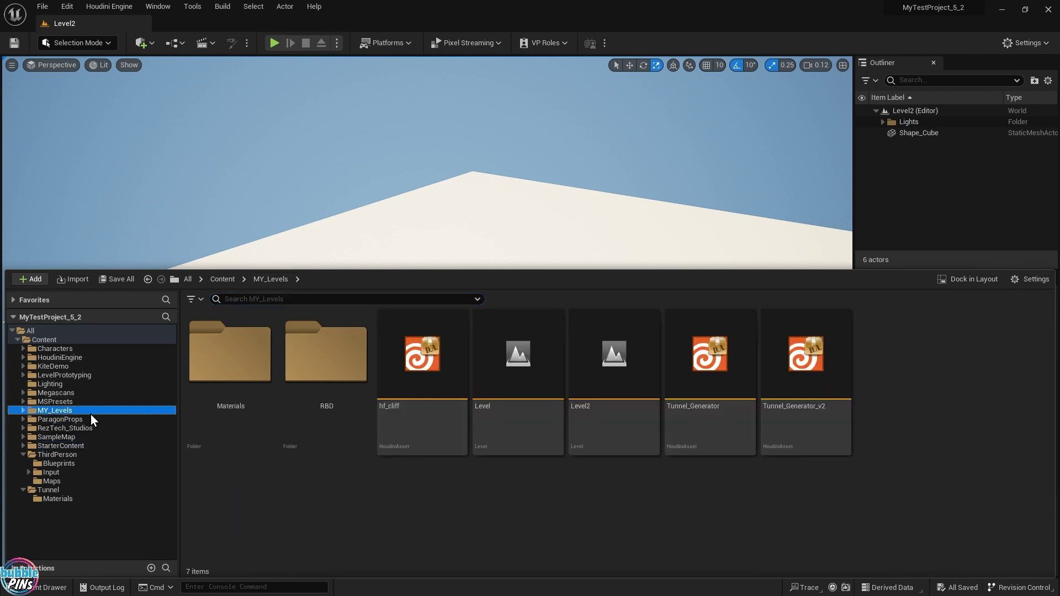
left_click(23, 411)
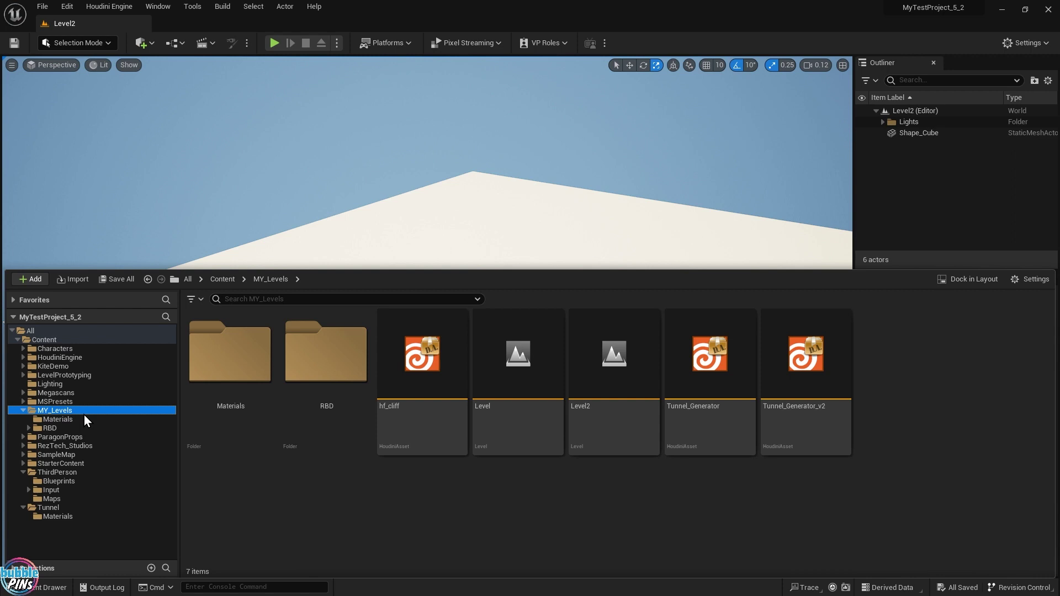
left_click(42, 340)
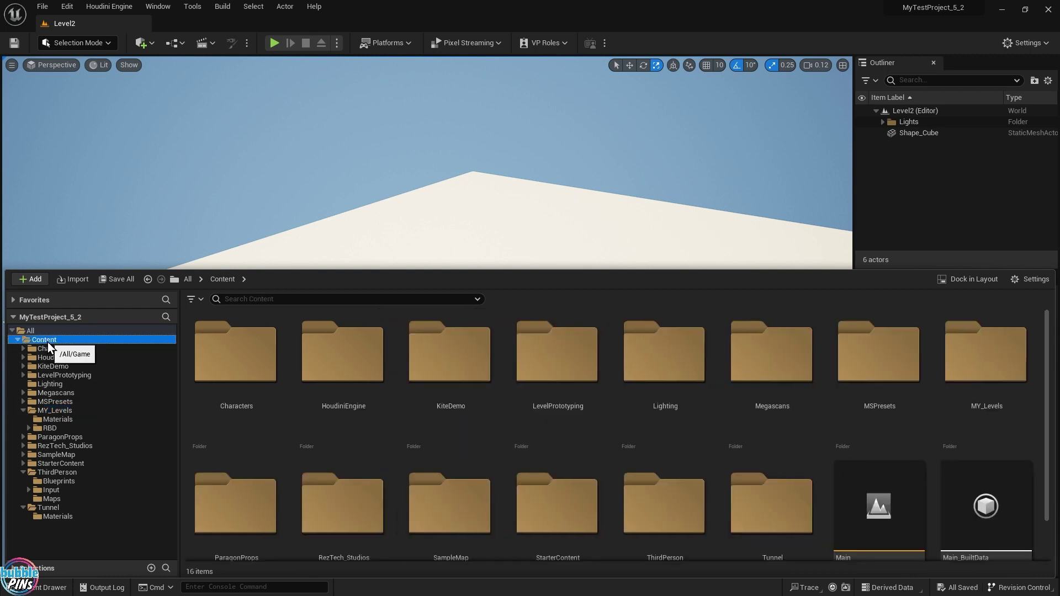
right_click(48, 343)
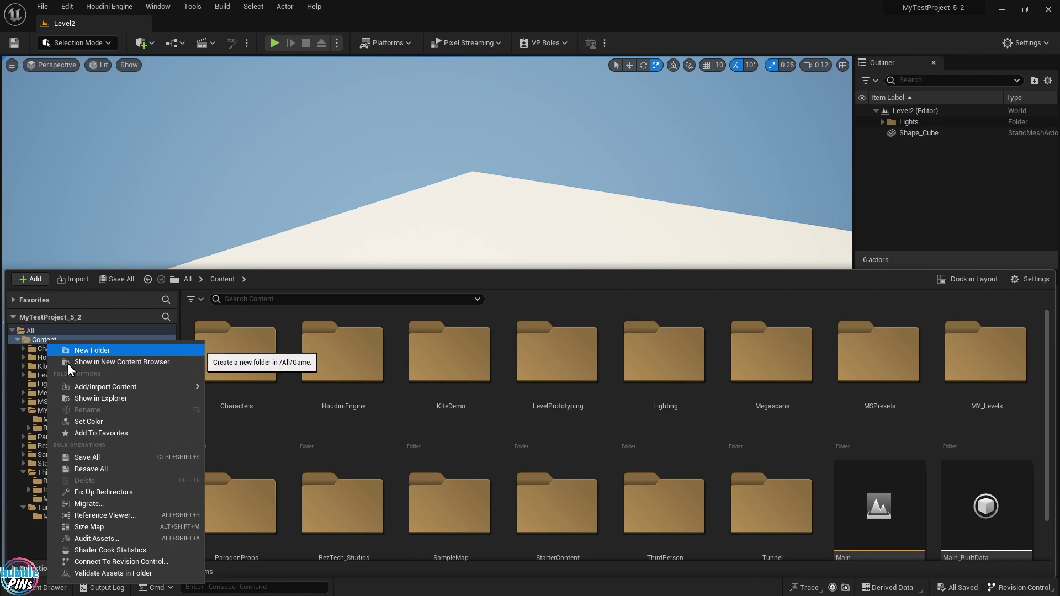
left_click(34, 411)
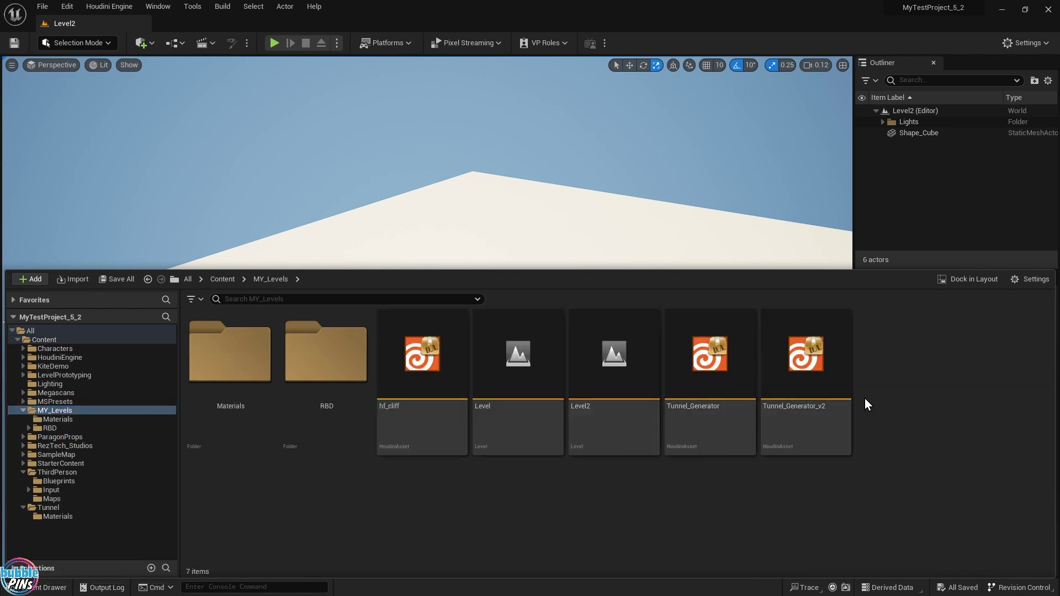
left_click(816, 362)
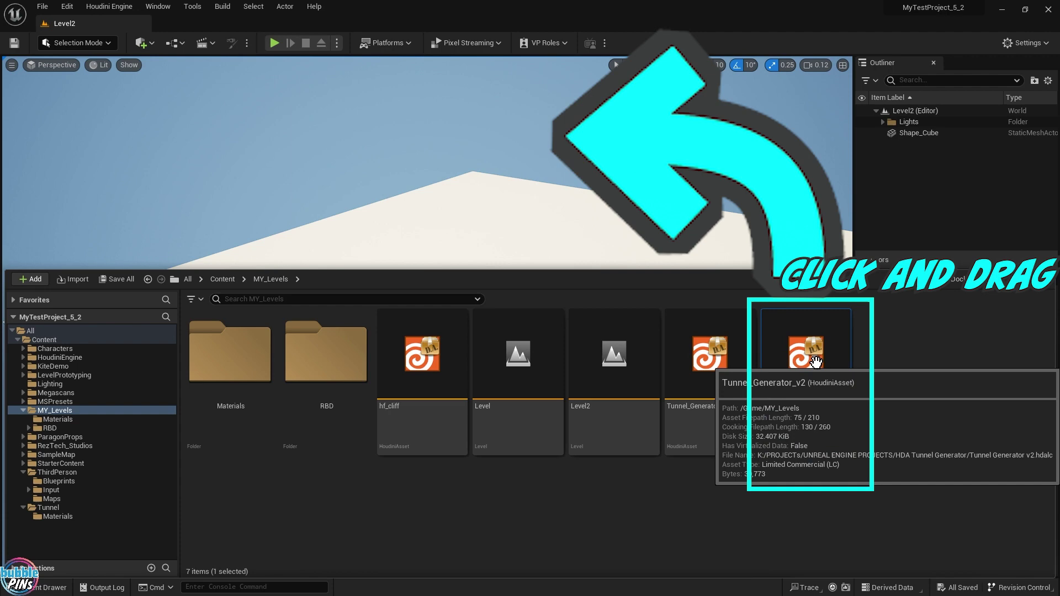
left_click_drag(816, 362, 191, 268)
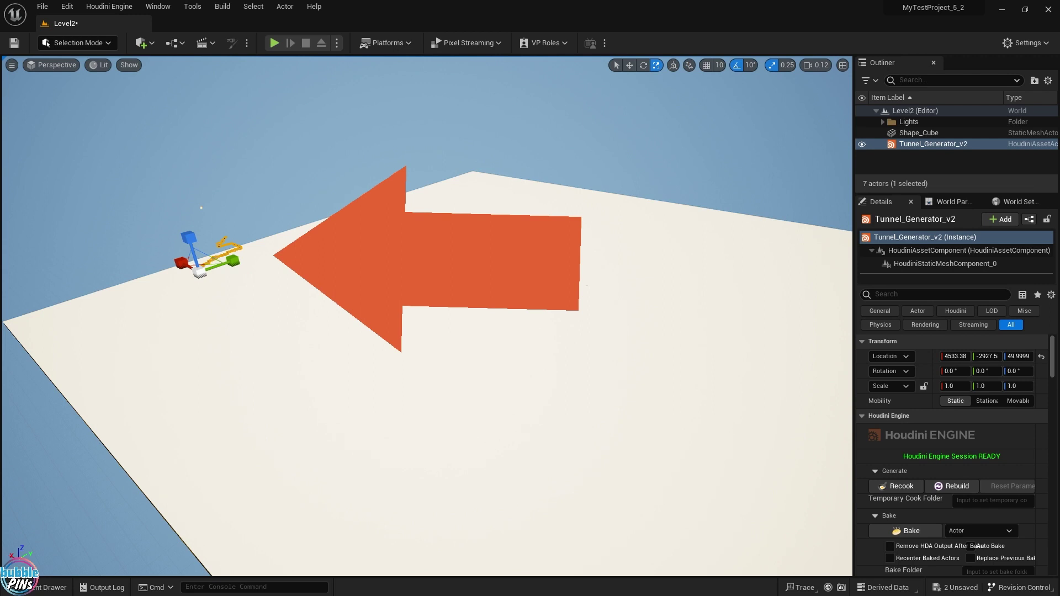
- Reset Tunnel_Generator_v2's location to the origin and set its X, Y and Z scale to 100 with the ratio locked
left_click(926, 145)
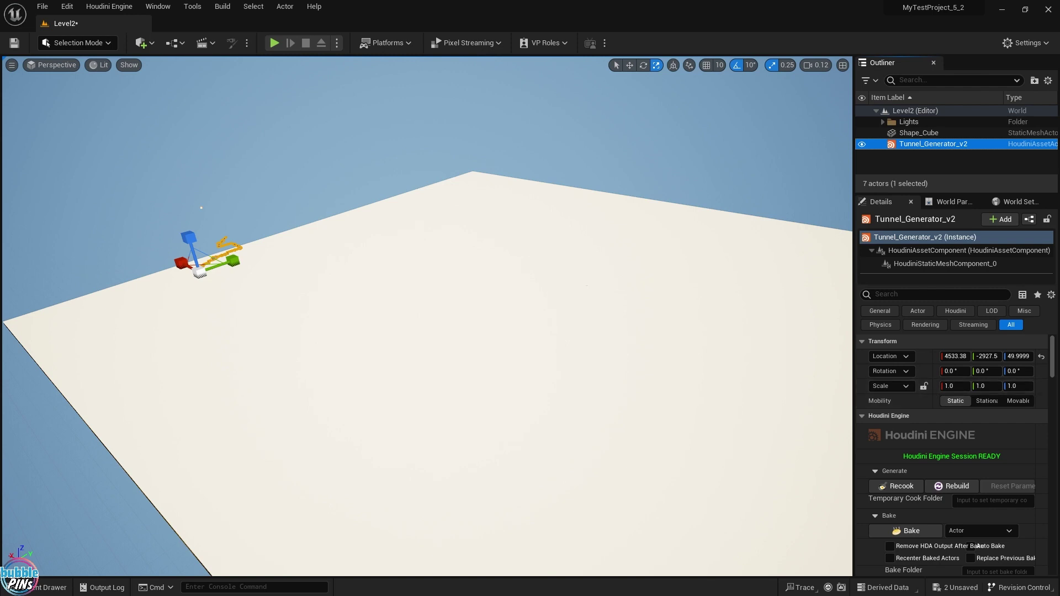
left_click(1041, 357)
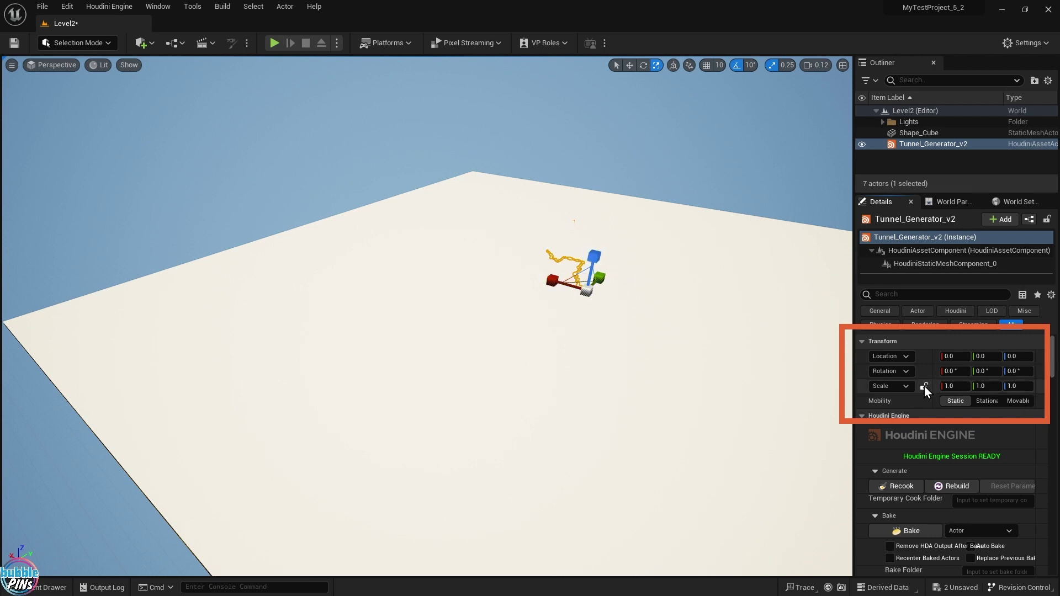
left_click(949, 387)
type("1")
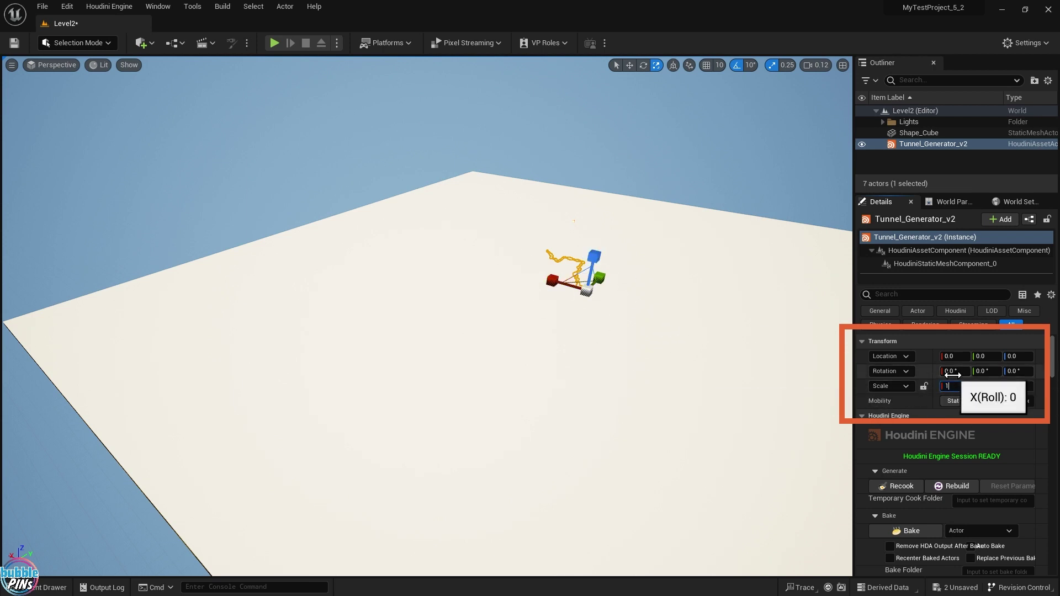
type("00")
key("Tab")
key("Tab")
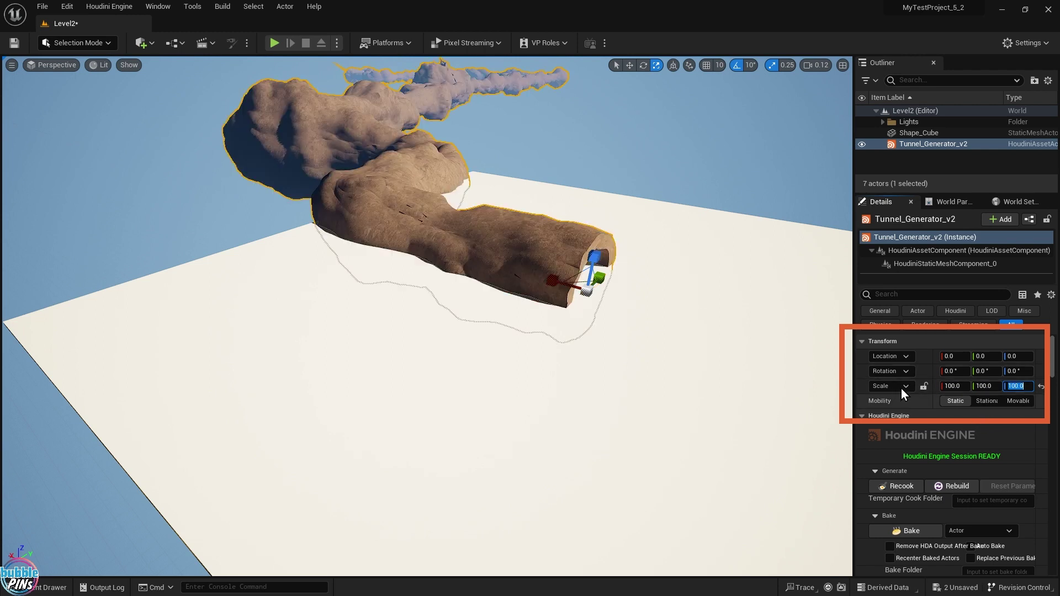
left_click(923, 386)
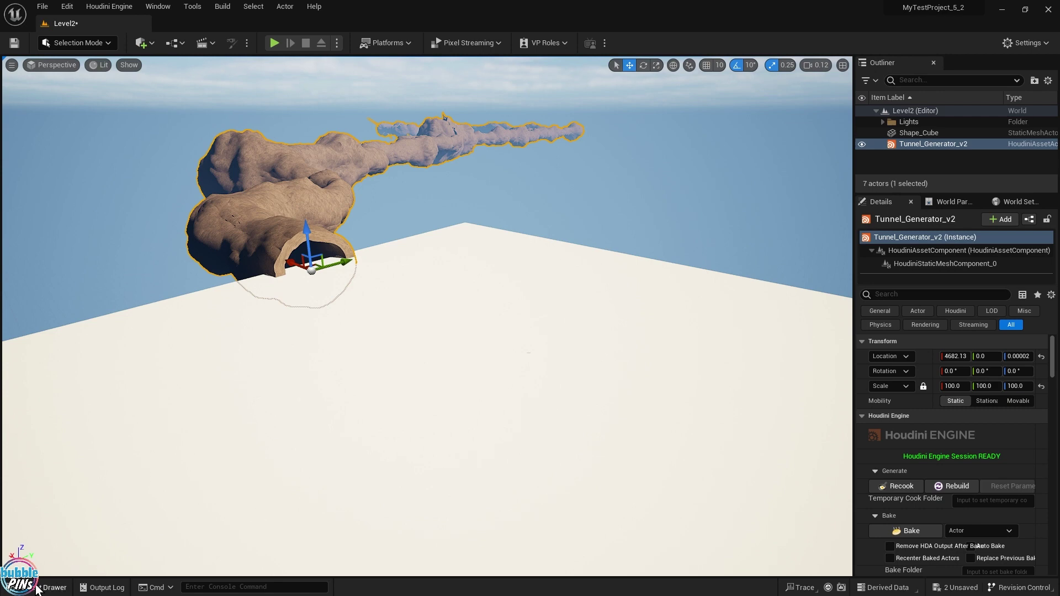
left_click(56, 586)
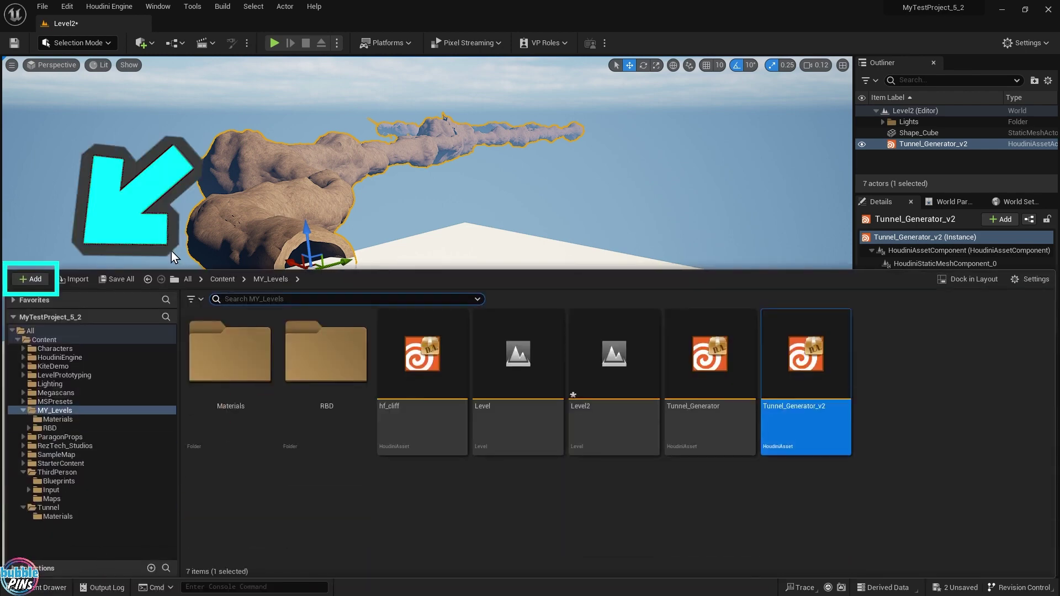
left_click(32, 280)
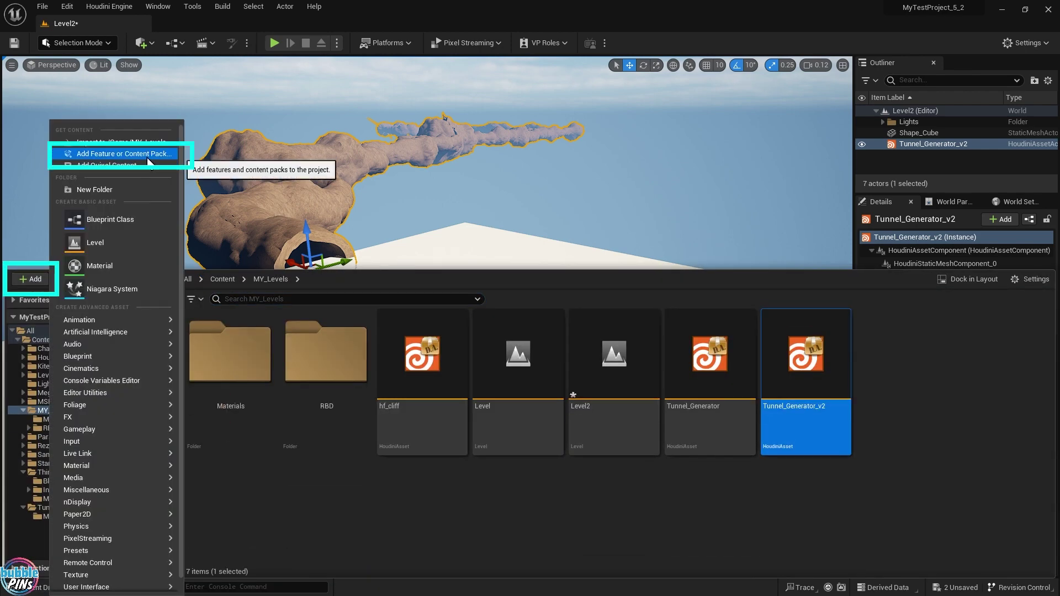
left_click(121, 154)
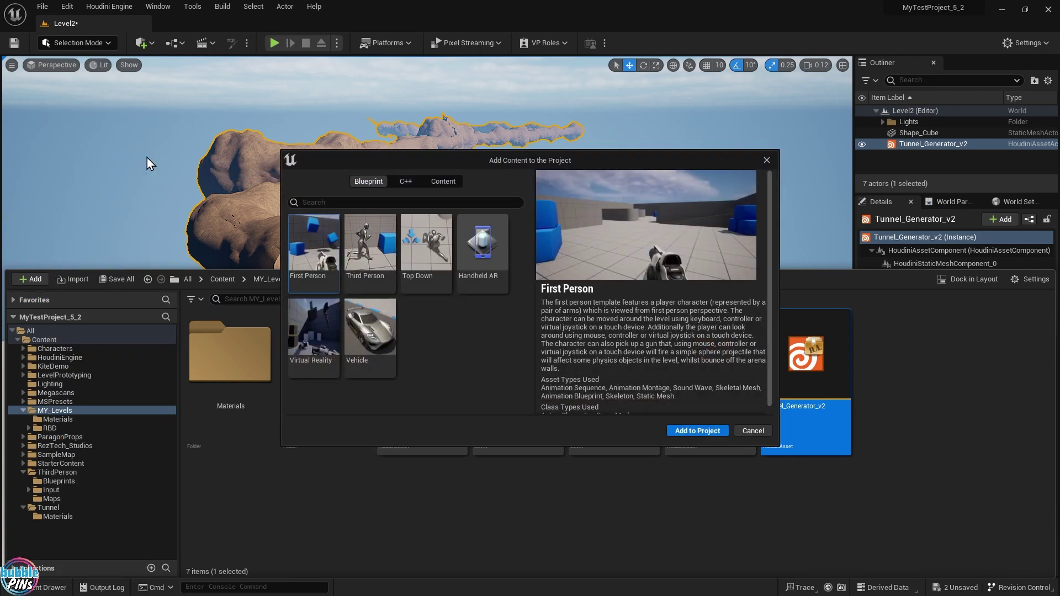
left_click(382, 255)
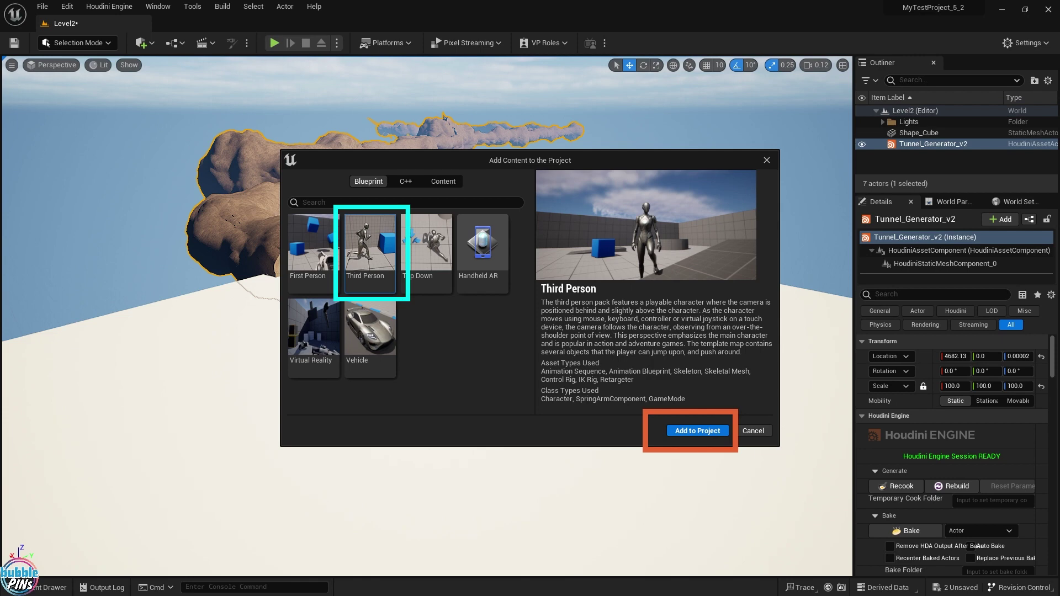
left_click(42, 587)
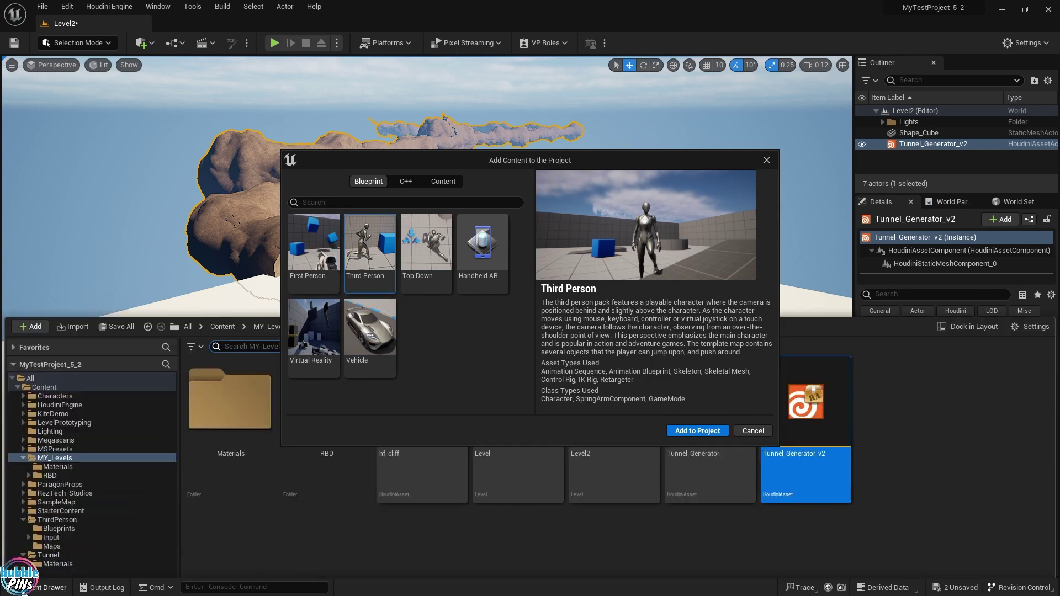
left_click(751, 432)
- Examine the game mode and character blueprints in the ThirdPerson content's Blueprints folder
key("ctrl+space")
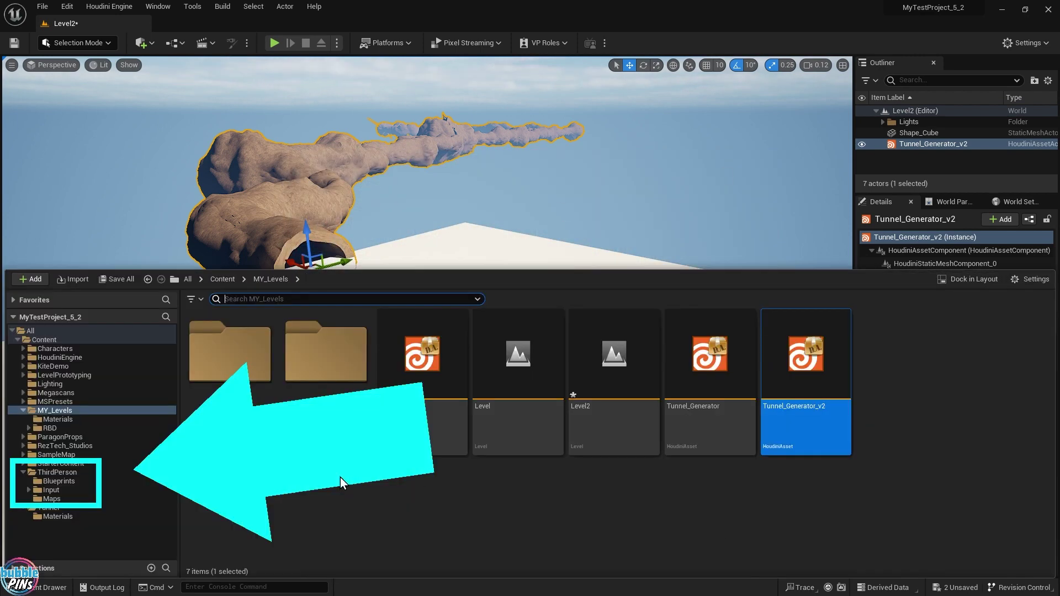
left_click(52, 473)
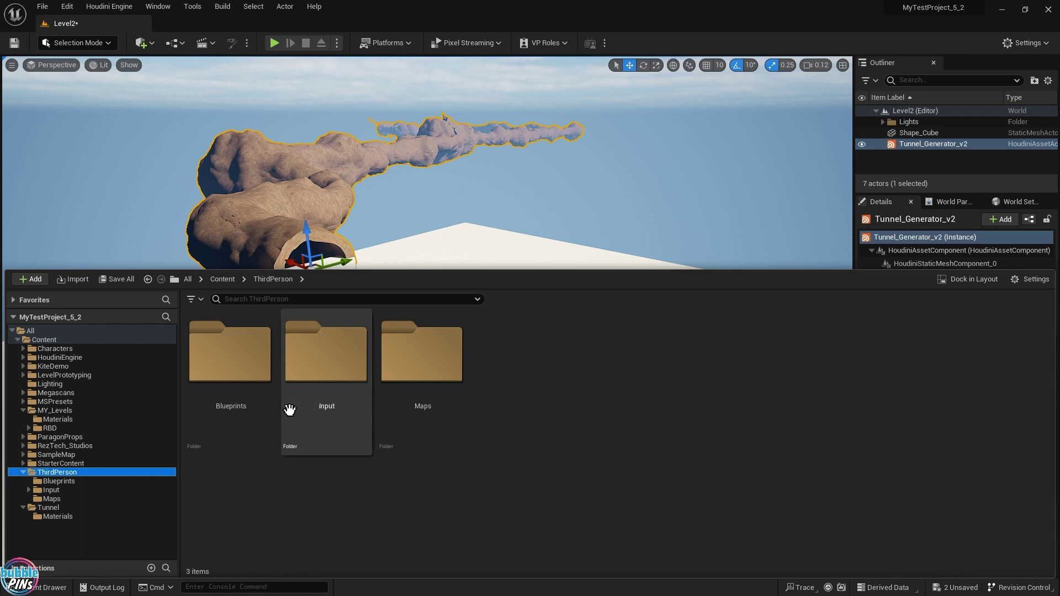
double_click(233, 351)
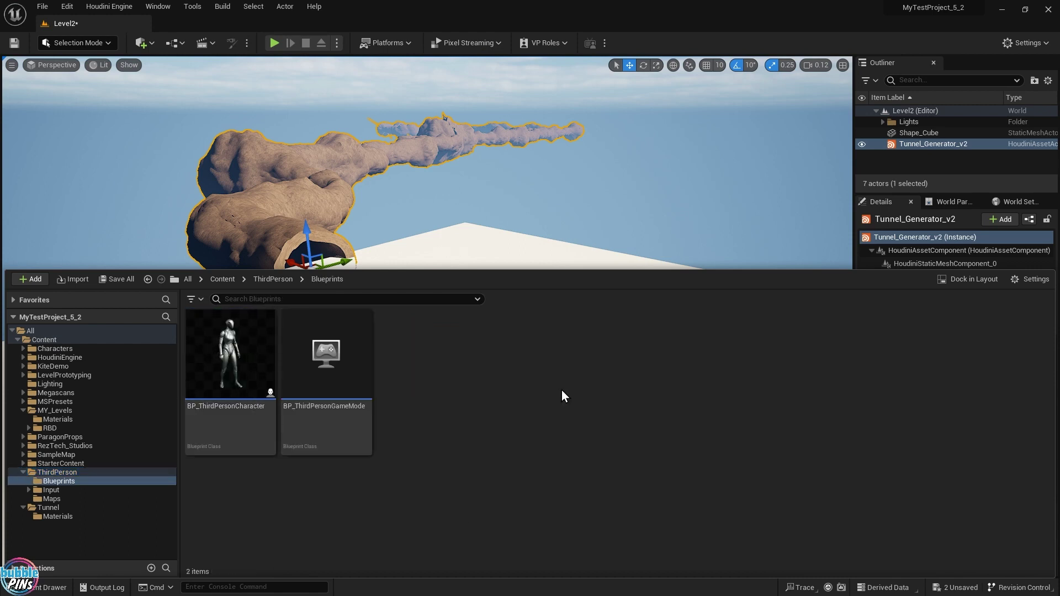
left_click(358, 380)
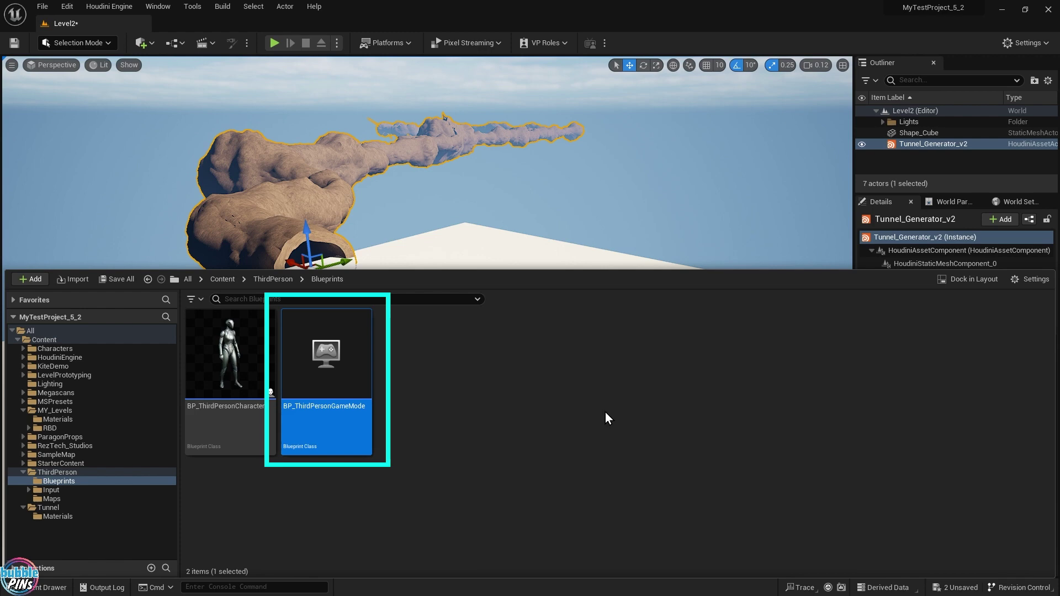
left_click(243, 353)
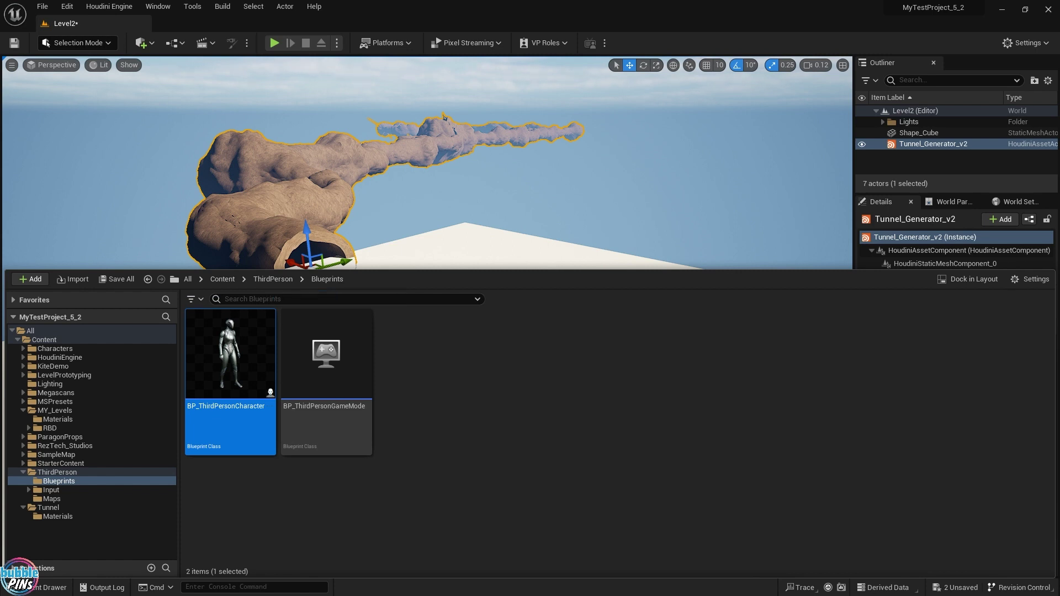
- Set the project's Default GameMode to BP_ThirdPersonGameMode in the Maps & Modes project settings
left_click(66, 8)
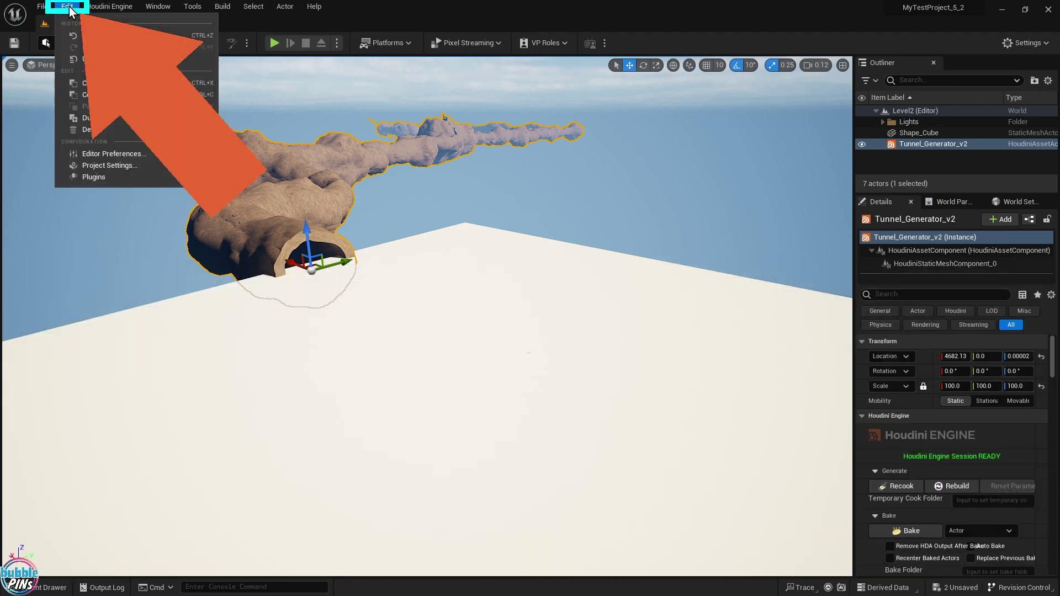
left_click(114, 170)
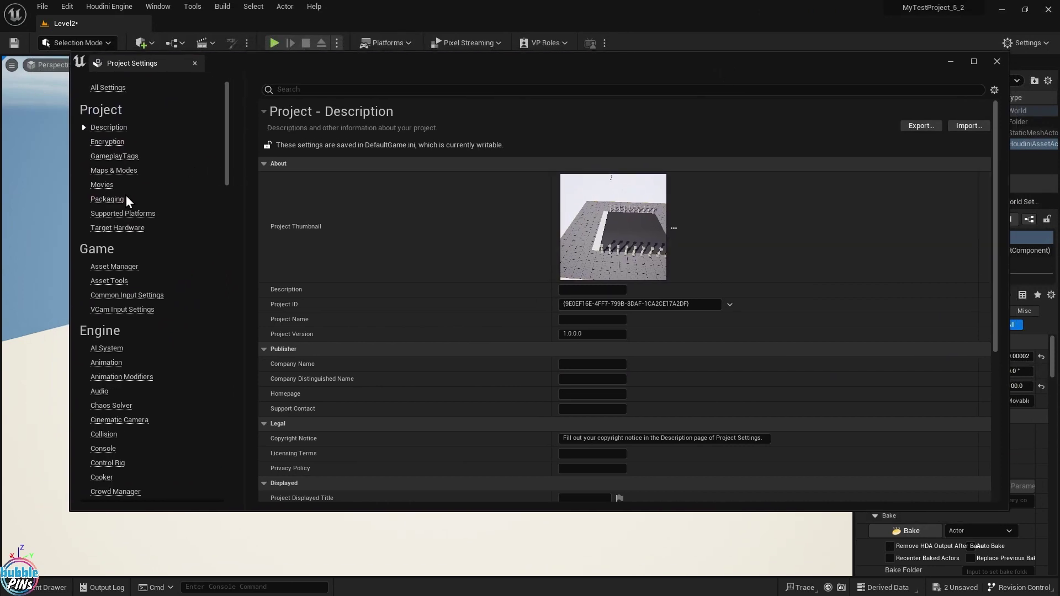
left_click(114, 170)
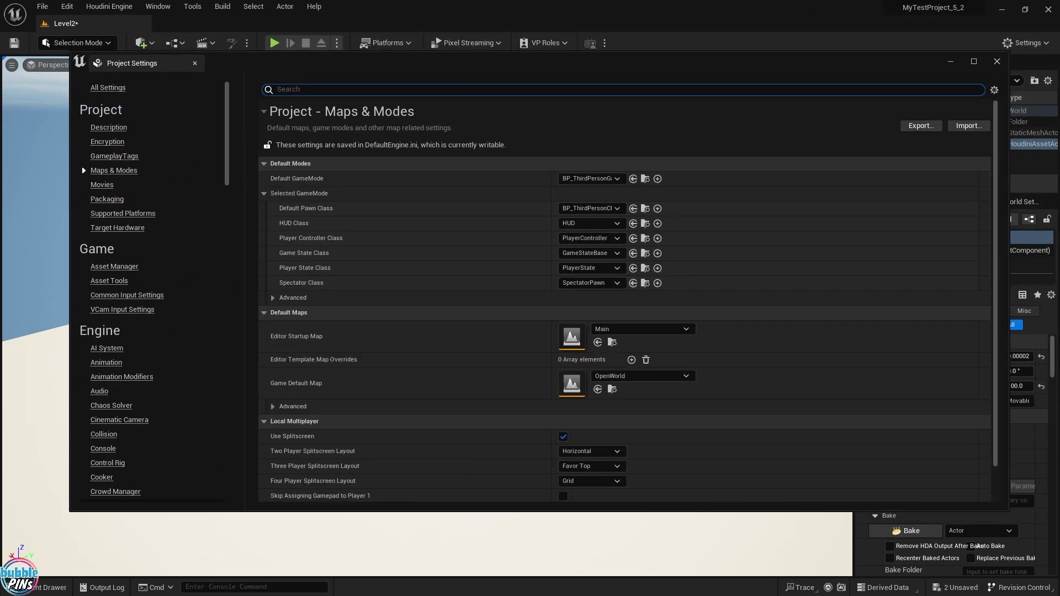
left_click(617, 178)
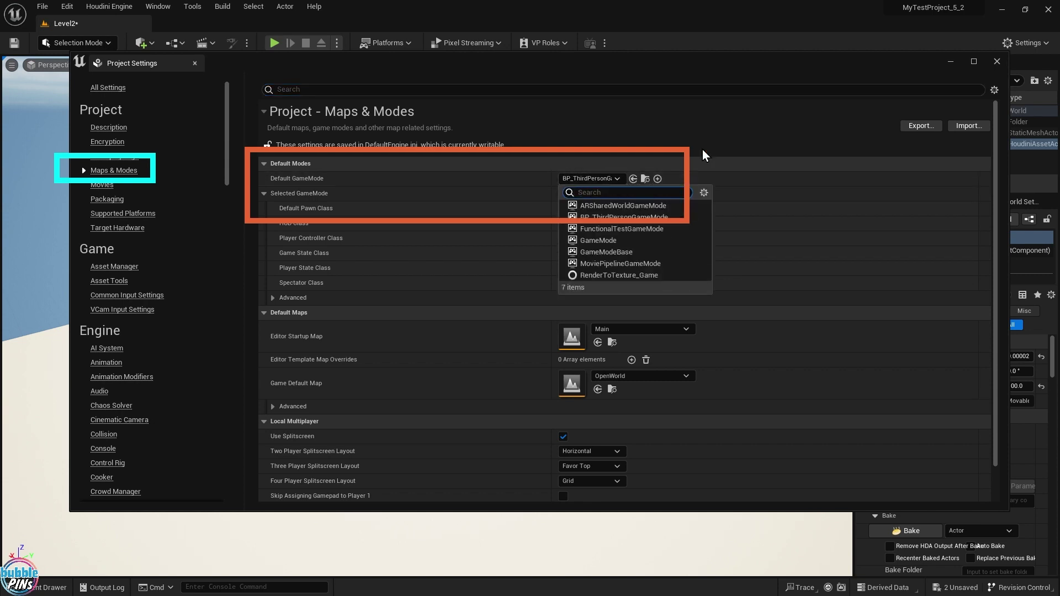
type("BP_T")
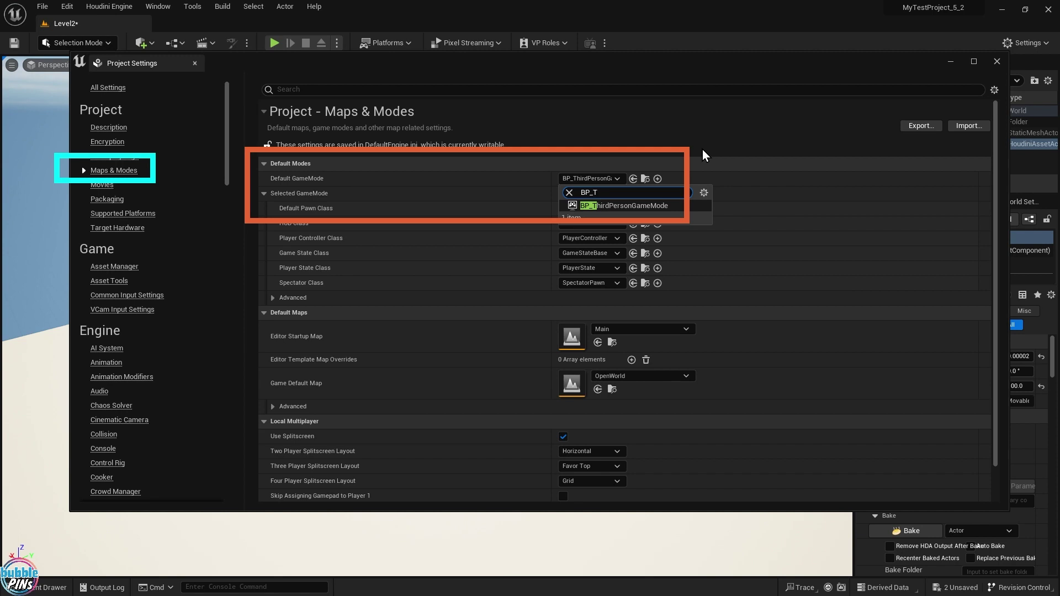
left_click(614, 206)
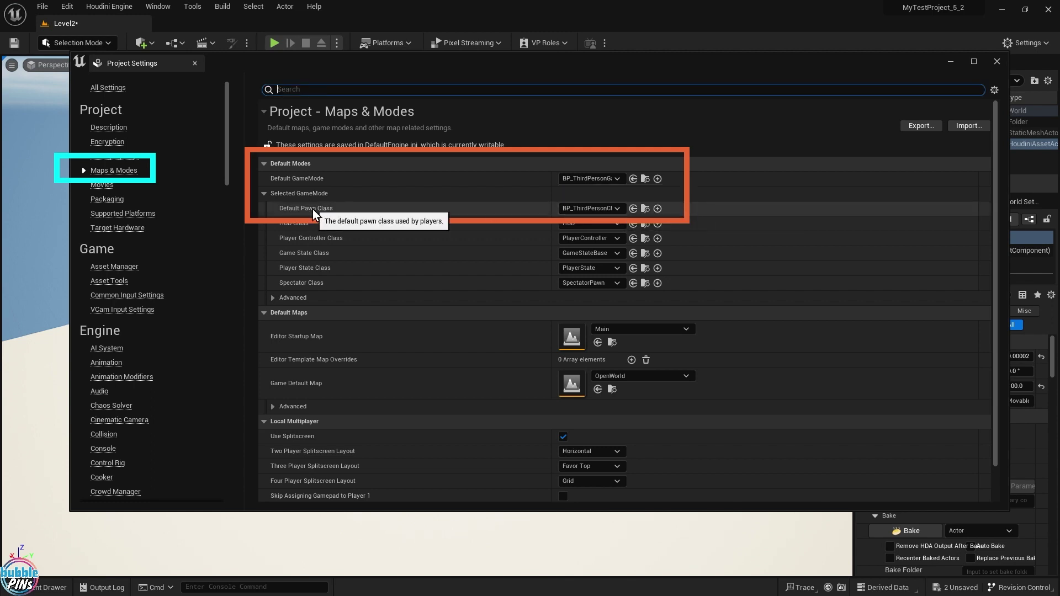
- Set the Default Pawn Class to BP_ThirdPersonCharacter and close the project settings
left_click(614, 210)
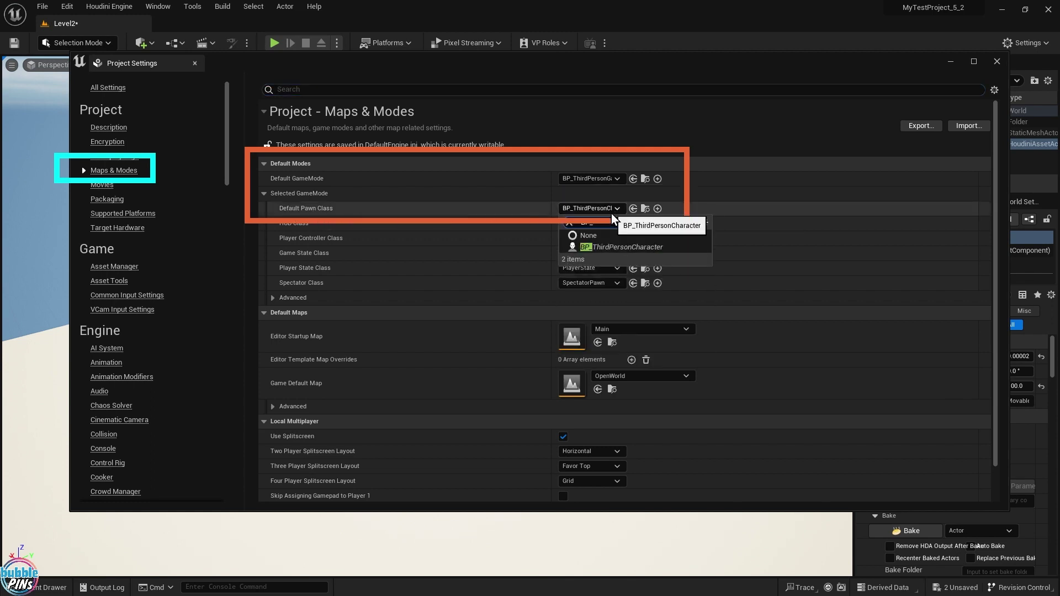
left_click(626, 247)
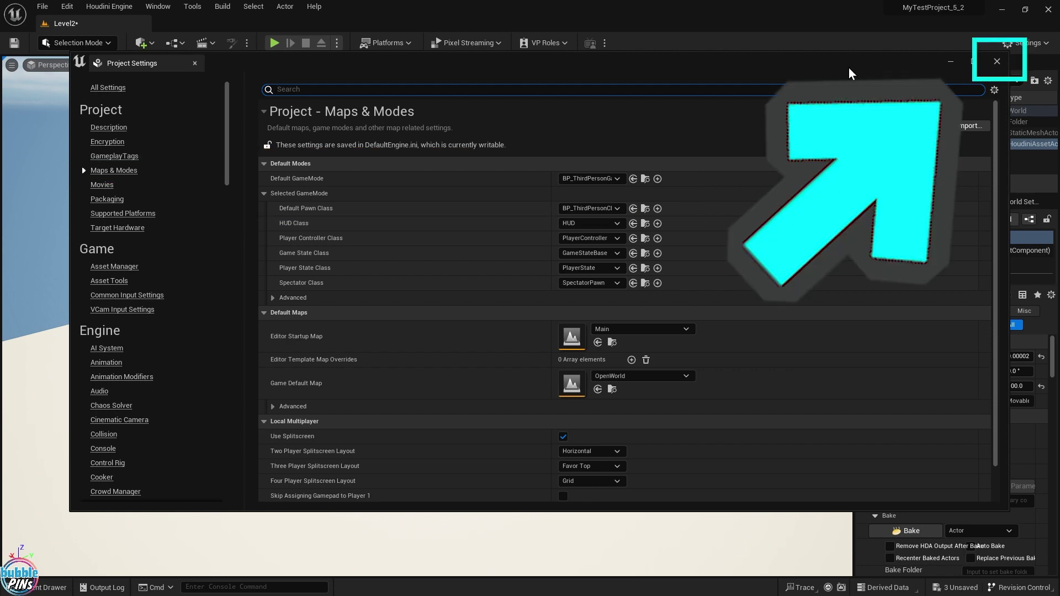
left_click(998, 63)
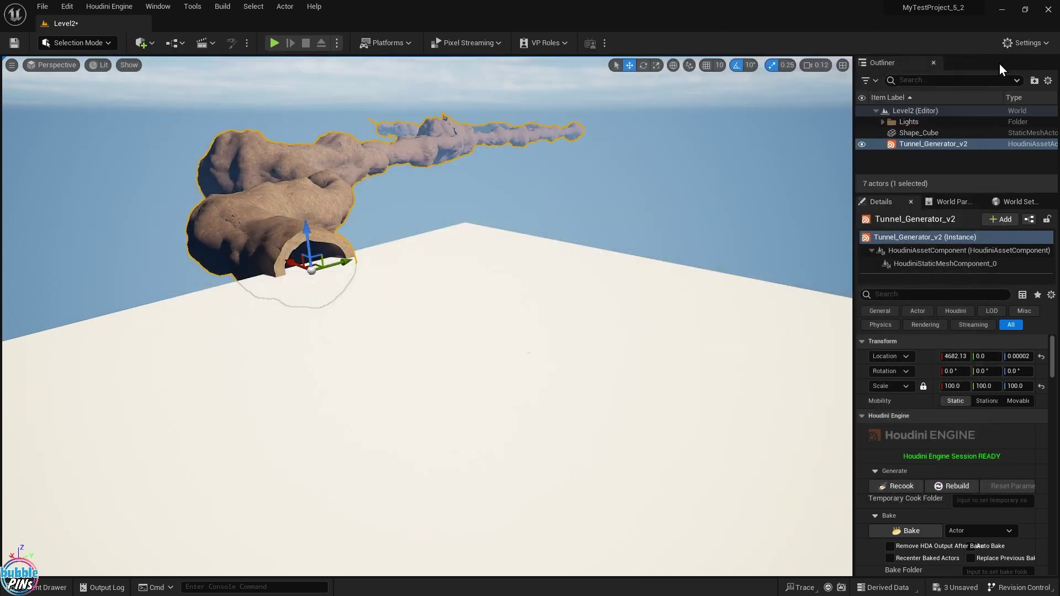
- Play-test the level with the third-person character facing the tunnel, and stop the session
left_click(276, 47)
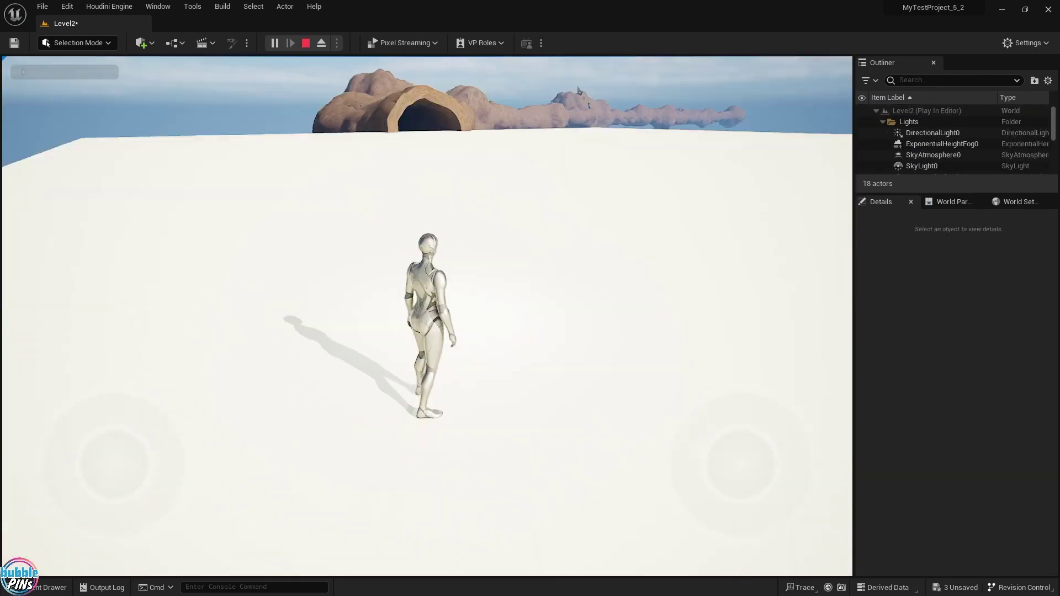
key("w")
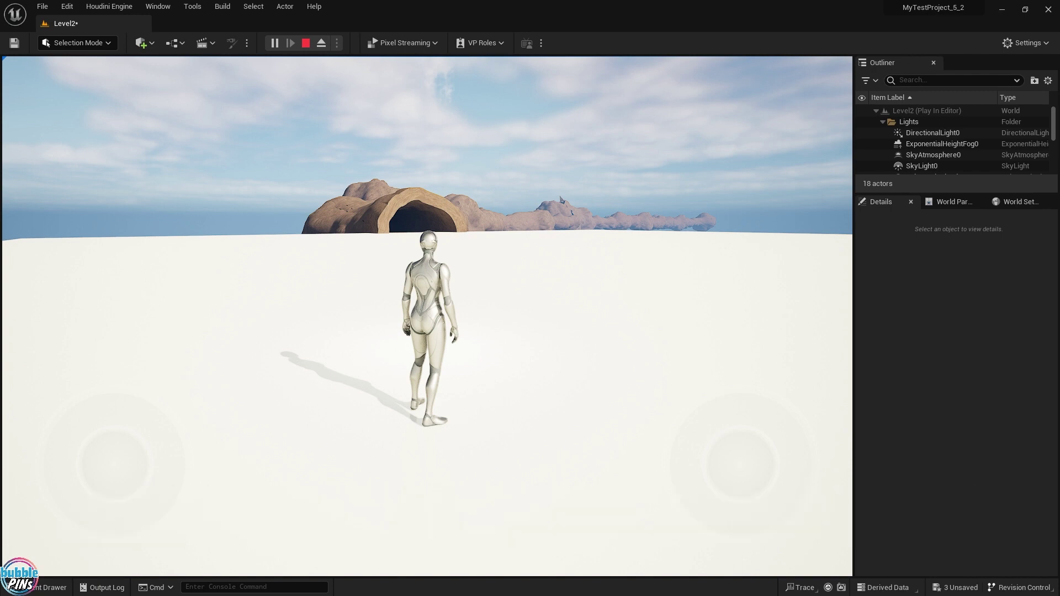
key("Escape")
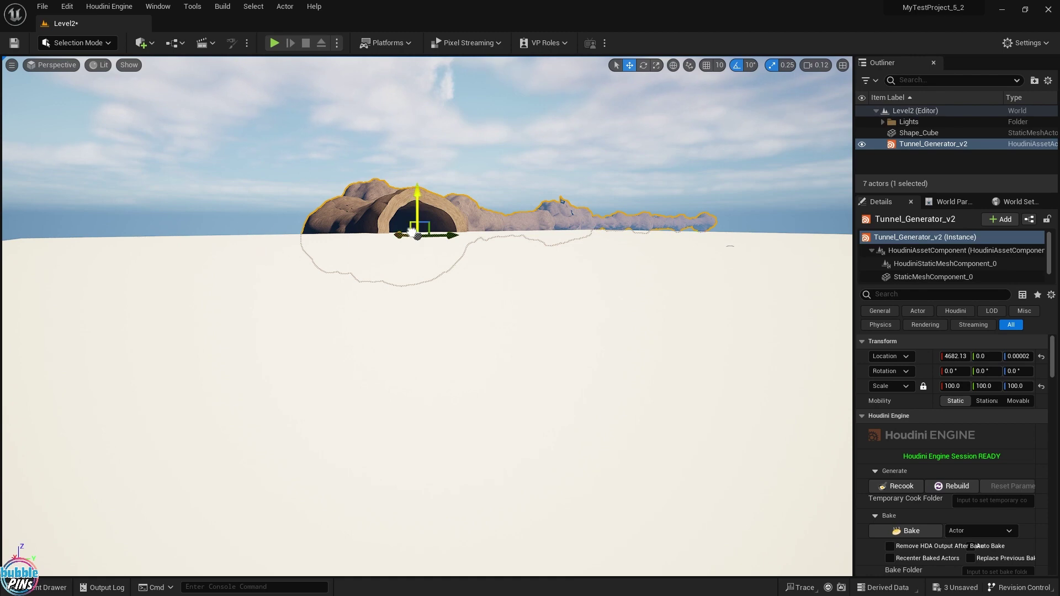
- Add a Player Start actor to the level on the floor area near the tunnel entrance
right_click_drag(420, 222, 470, 263)
key("w")
key("e")
key("w")
key("w")
key("e")
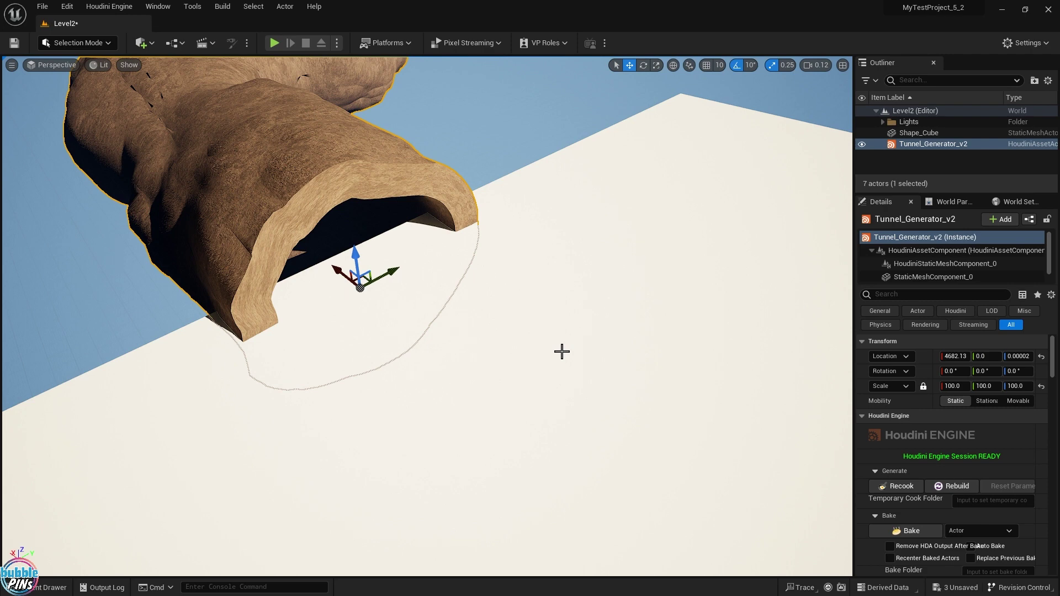
left_click(154, 44)
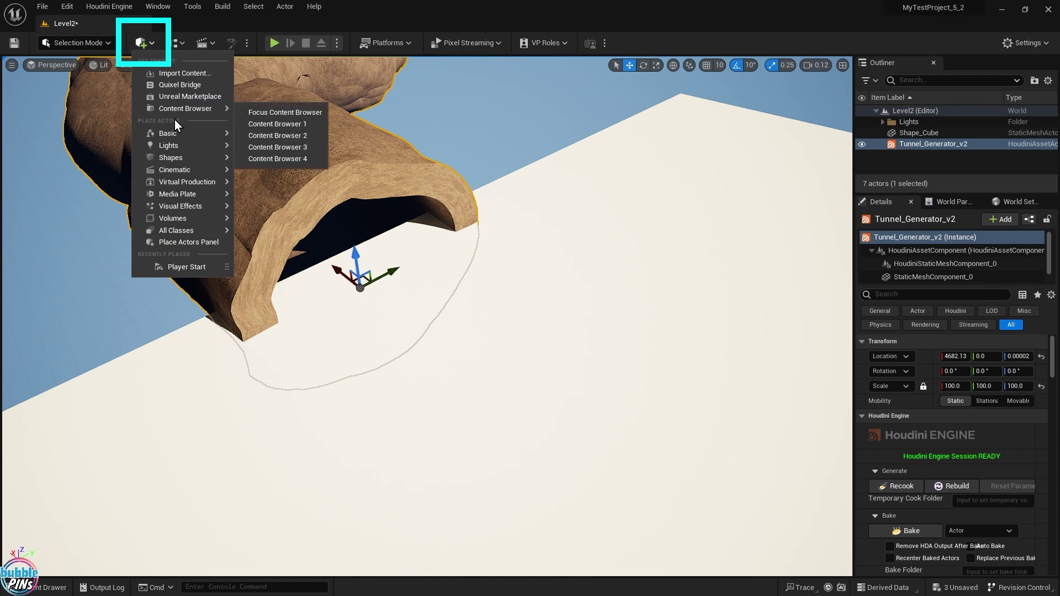
mouse_move(174, 131)
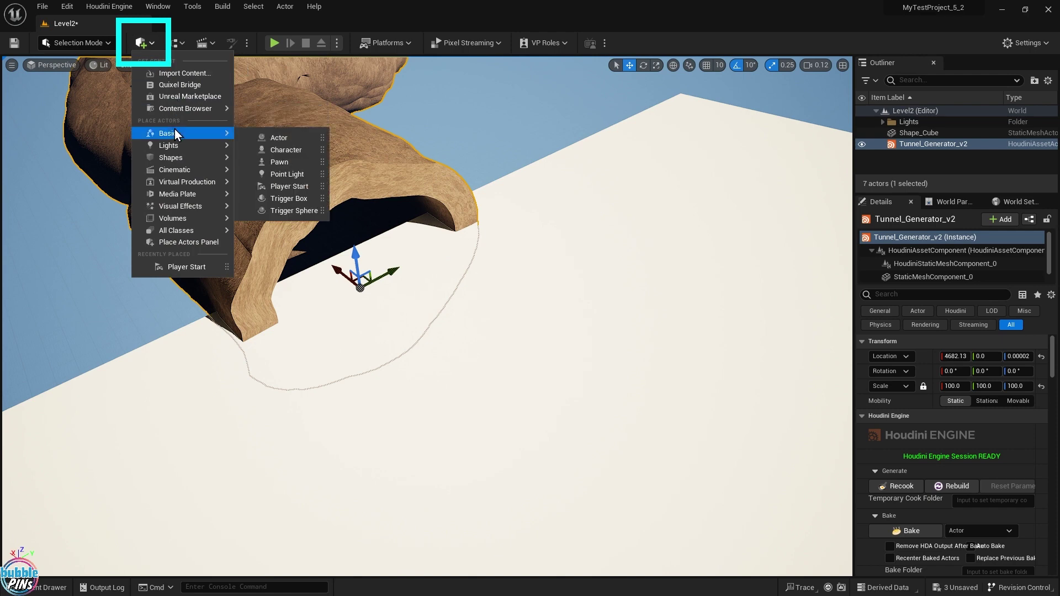
left_click(304, 186)
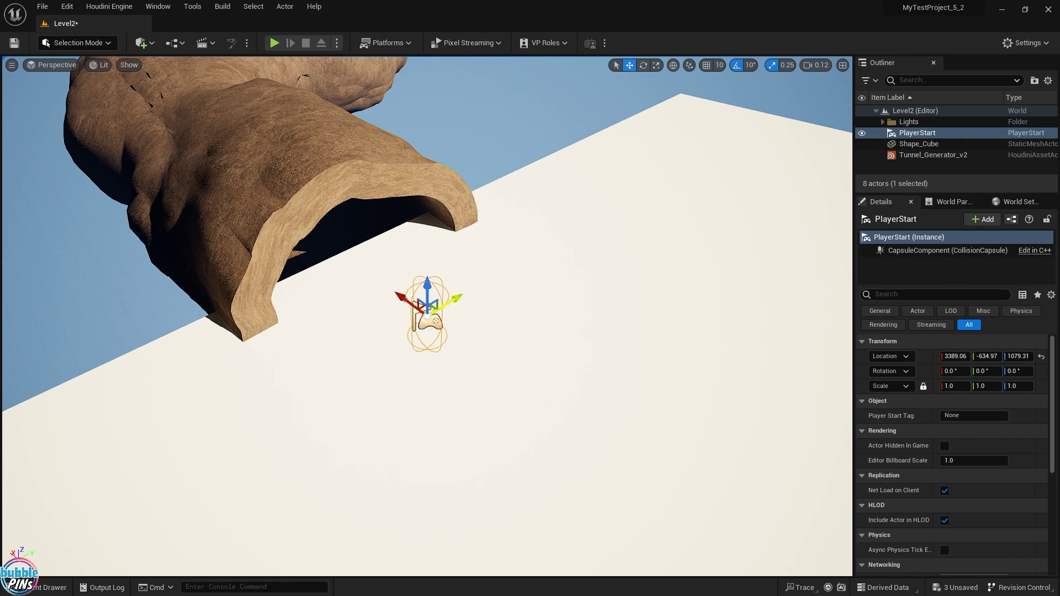
- Move the Player Start in front of the tunnel mouth, to about X 3898, Y -105 and Z 410
left_click_drag(457, 299, 416, 295)
key("d")
right_click_drag(588, 354, 621, 295)
key("q")
left_click_drag(487, 185, 466, 408)
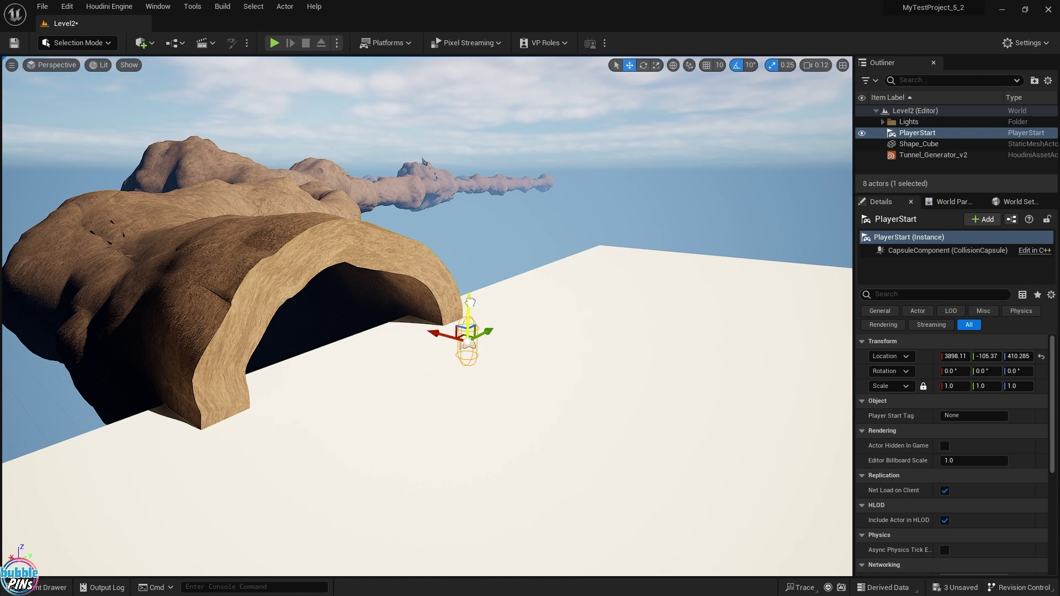
- Lower the Player Start to about Z 344 and play the level from that spawn point
left_click_drag(470, 302, 471, 321)
key("d")
right_click_drag(482, 334, 515, 366)
key("q")
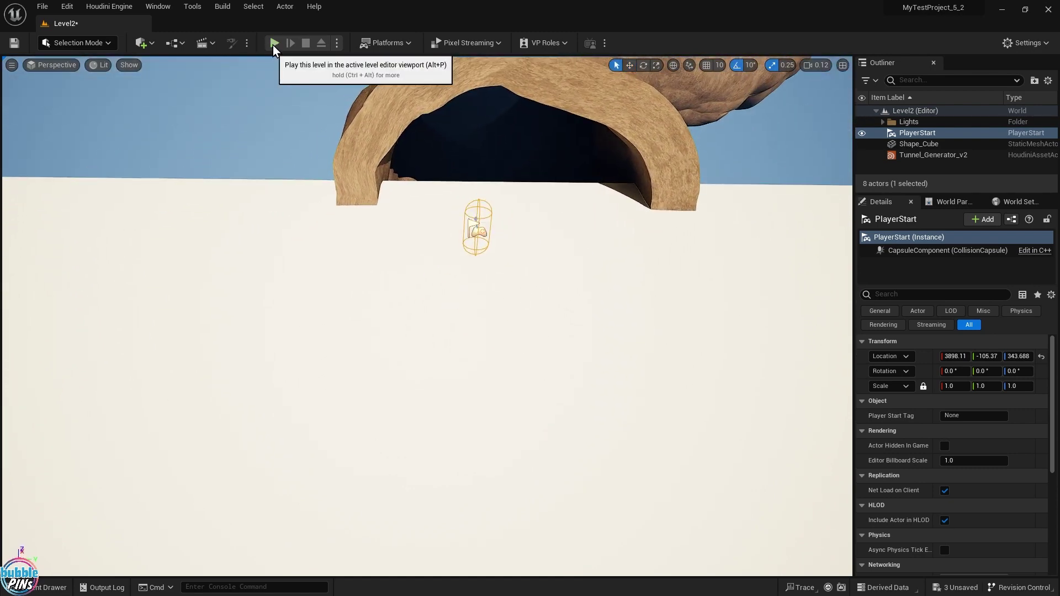
left_click(274, 47)
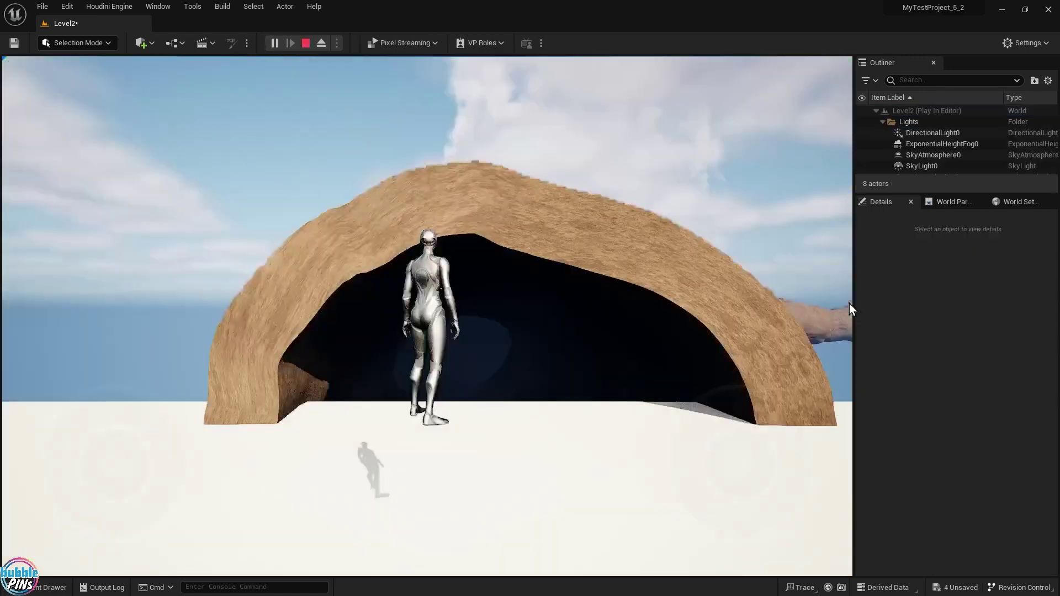